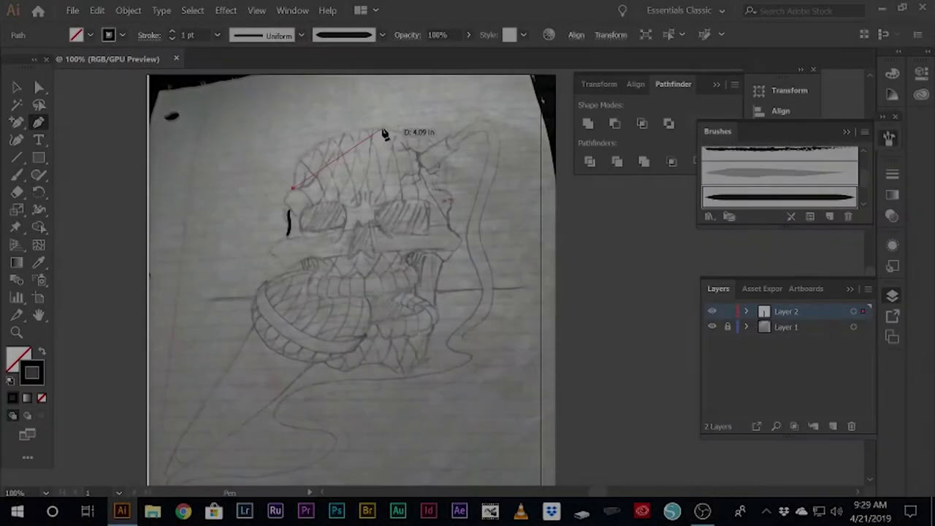
# - Trace the skull top and a short stretch of its right side with Pen curves
pyautogui.moveTo(381, 128); pyautogui.dragTo(485, 124)
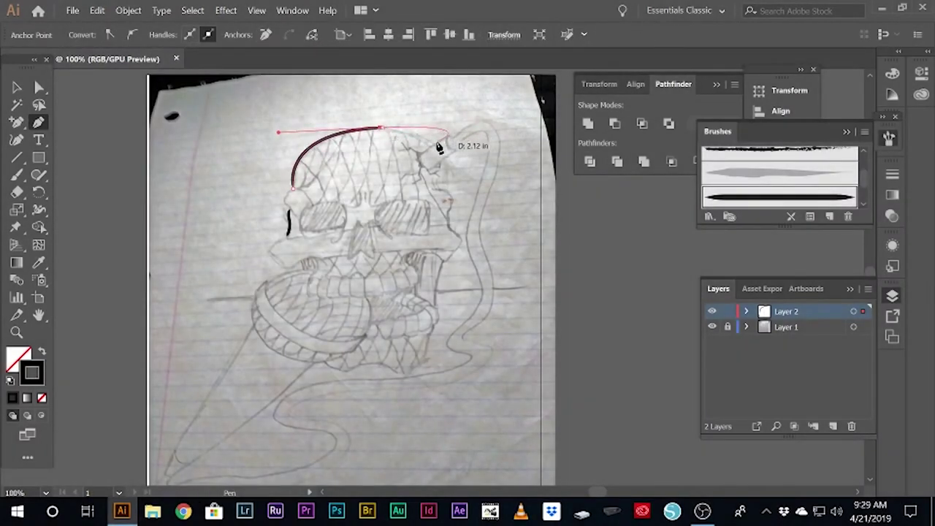
pyautogui.moveTo(381, 129)
pyautogui.mouseDown()
pyautogui.moveTo(584, 193)
pyautogui.moveTo(553, 187)
pyautogui.mouseUp()
pyautogui.hotkey('ctrl', 'z')
pyautogui.moveTo(360, 129); pyautogui.dragTo(457, 166)
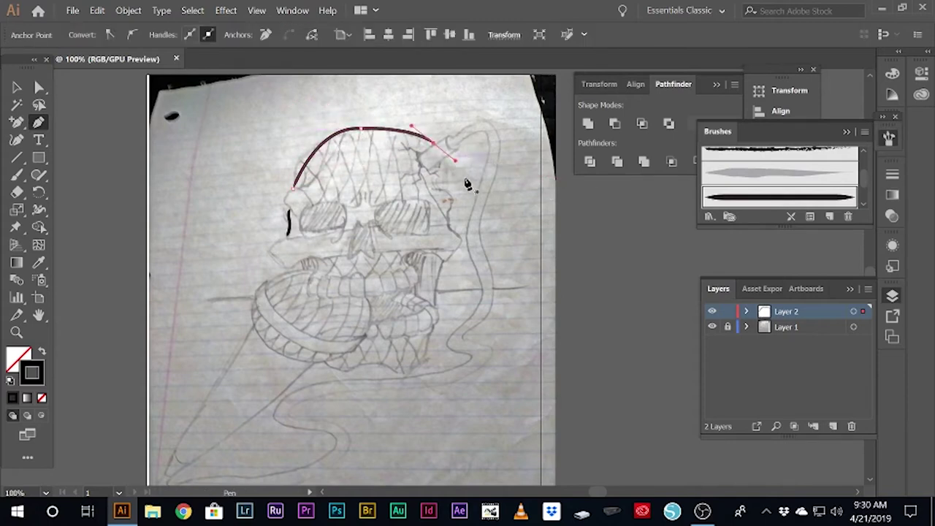
pyautogui.moveTo(444, 157); pyautogui.dragTo(447, 203)
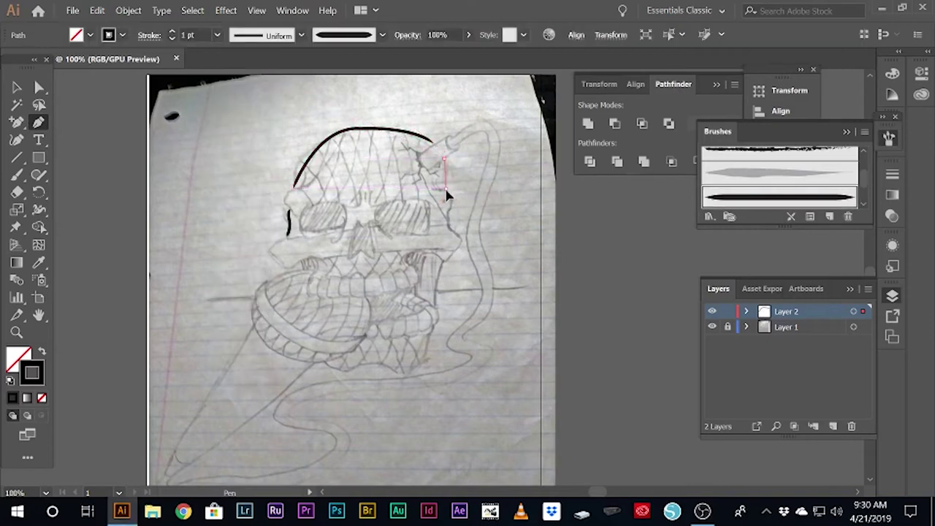
pyautogui.click(446, 214)
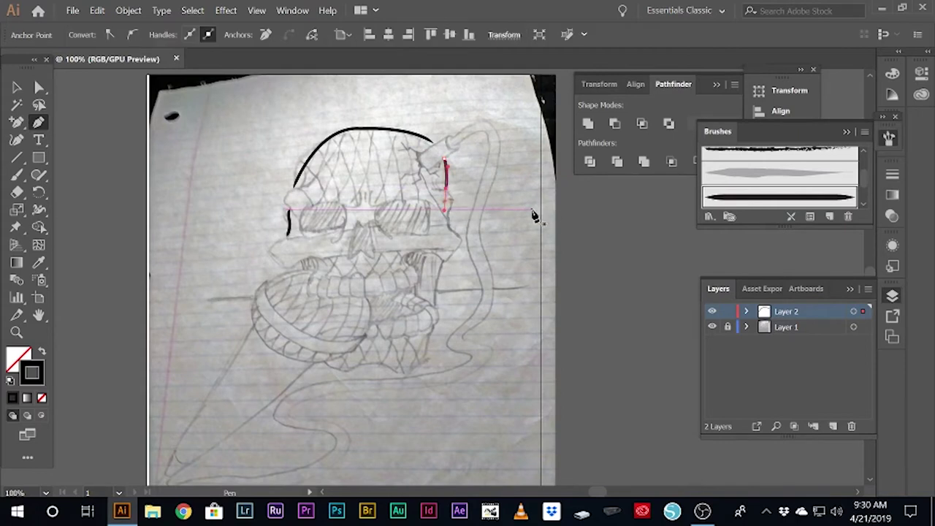
# - Trace the jaw's right side with a 5 pt stroke and finish the path
pyautogui.moveTo(443, 260); pyautogui.dragTo(440, 327)
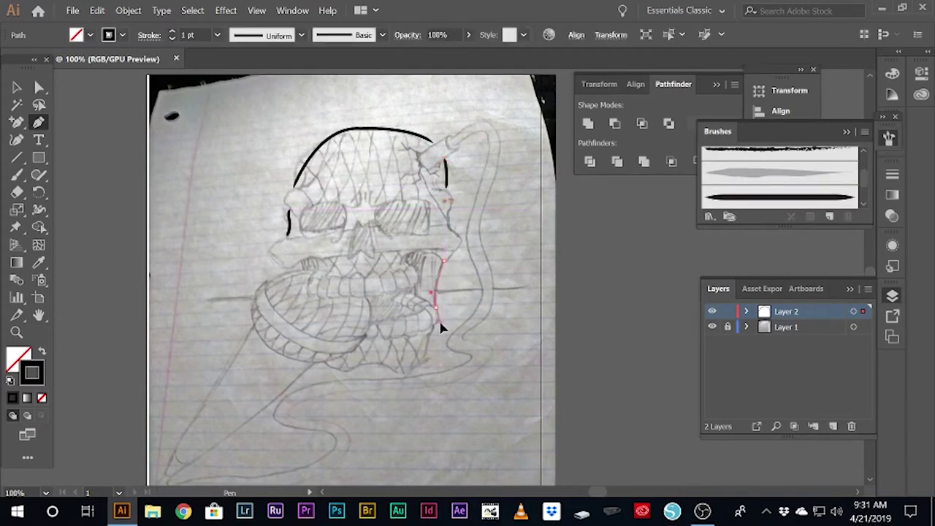
pyautogui.click(217, 35)
pyautogui.click(234, 167)
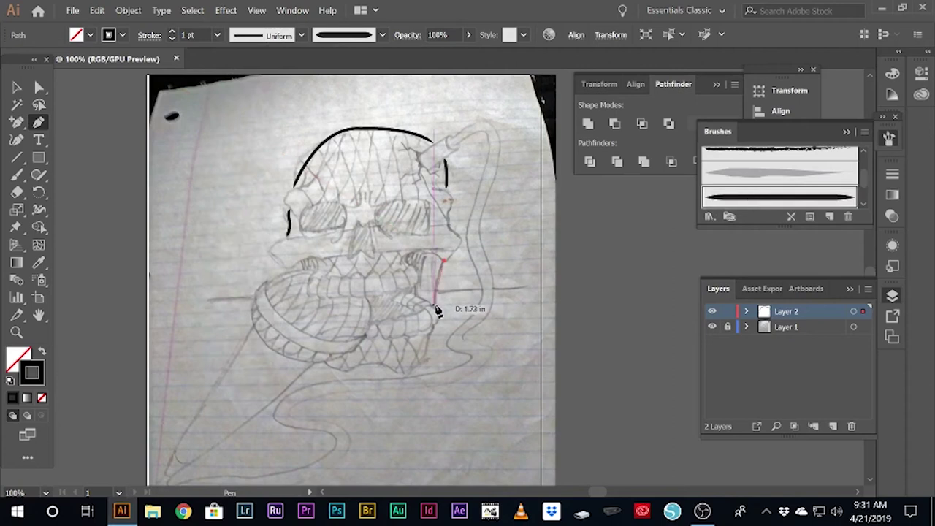
pyautogui.moveTo(434, 314); pyautogui.dragTo(438, 318)
pyautogui.hotkey('ctrl', 'shift', 'a')
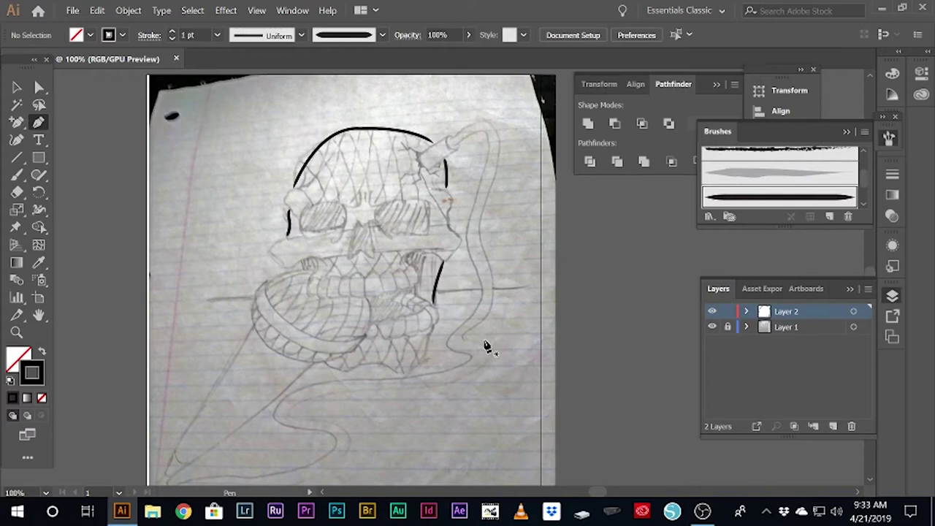
# - Round the top skull curve's corner to 0.5 in and bend it to hug the cranium outline
pyautogui.click(40, 89)
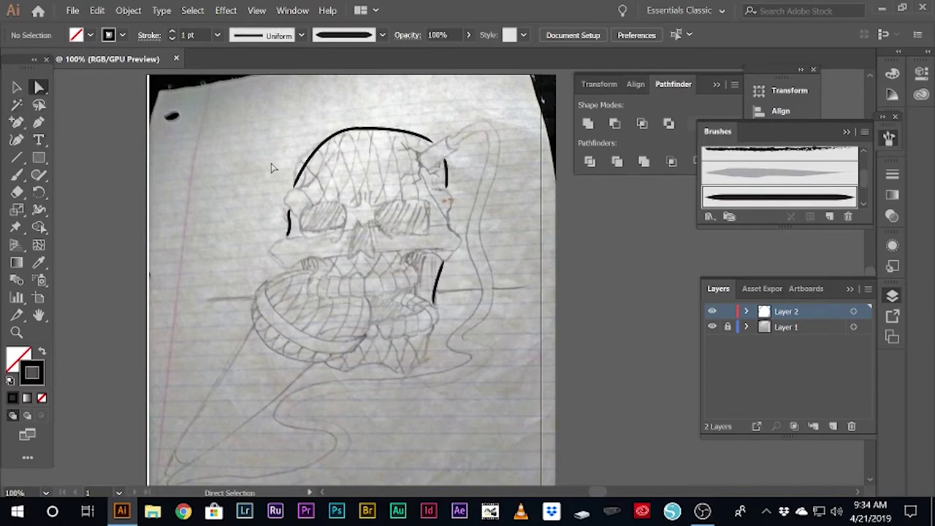
pyautogui.click(333, 152)
pyautogui.moveTo(361, 112); pyautogui.dragTo(412, 119)
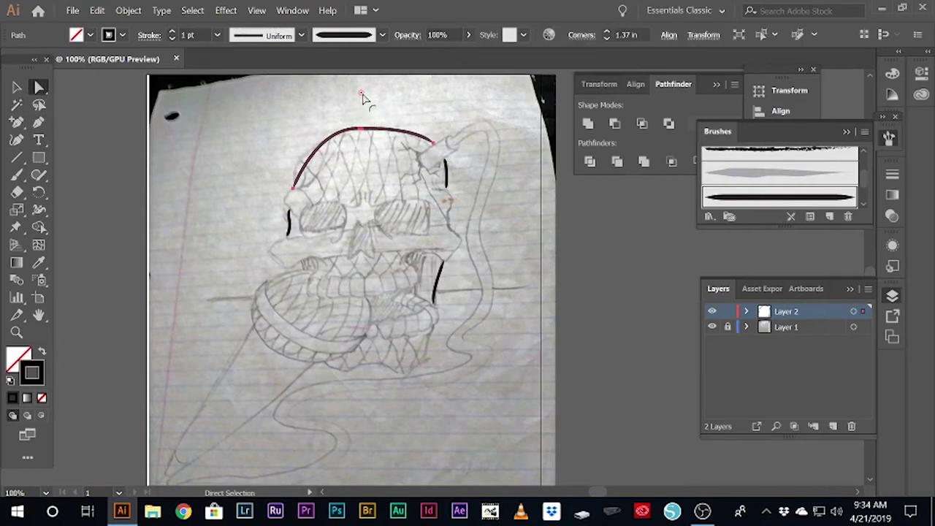
pyautogui.click(313, 157)
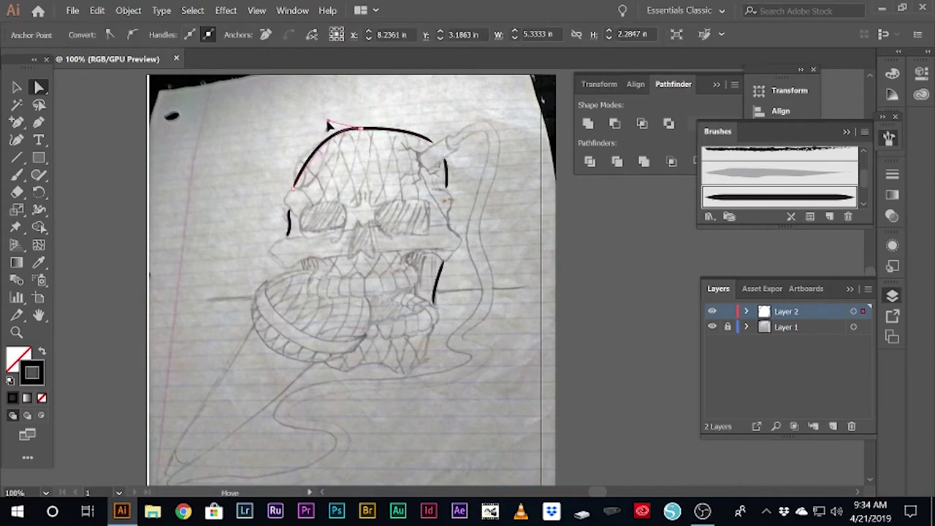
pyautogui.moveTo(317, 126); pyautogui.dragTo(288, 143)
pyautogui.click(598, 255)
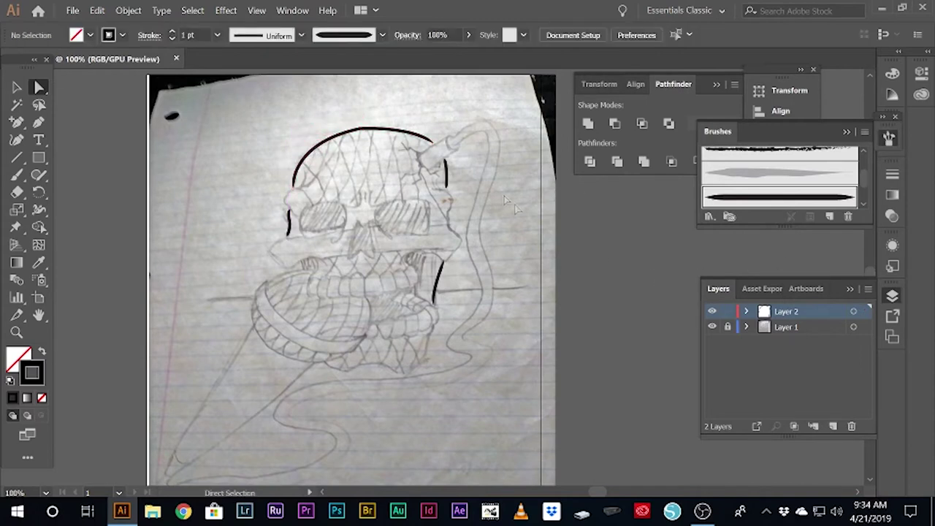
pyautogui.click(16, 175)
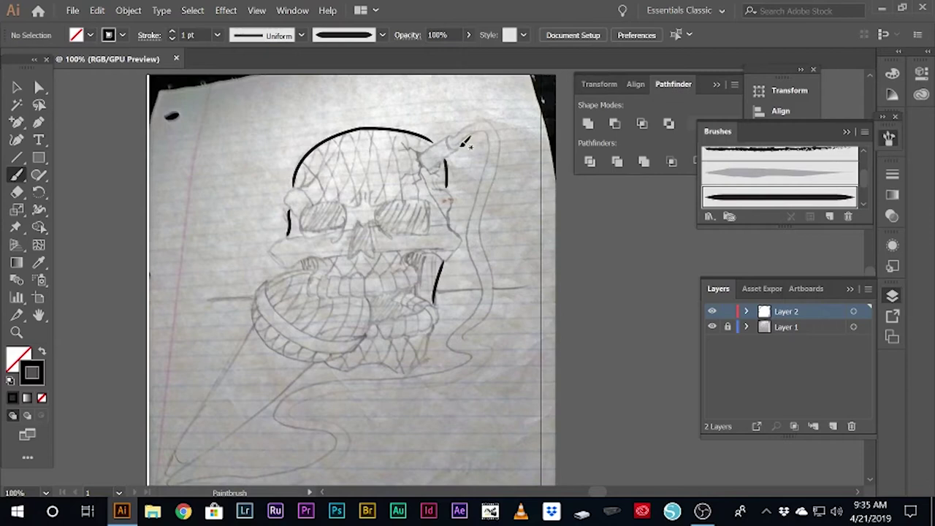
# - Brush the cord's outer edge around its bend, undoing the uneven attempts
pyautogui.hotkey('ctrl', 'z')
pyautogui.moveTo(490, 162); pyautogui.dragTo(471, 234)
pyautogui.moveTo(477, 267); pyautogui.dragTo(482, 299)
pyautogui.moveTo(470, 356); pyautogui.dragTo(376, 376)
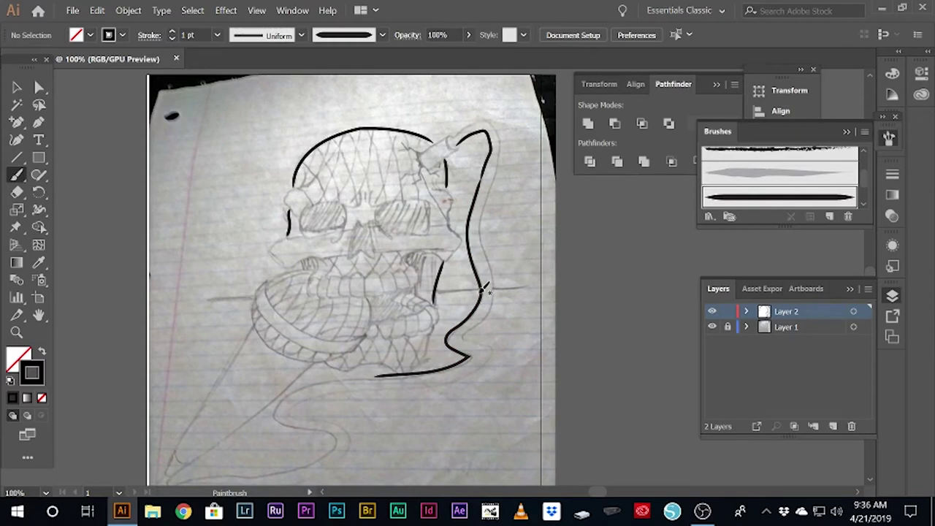
pyautogui.hotkey('ctrl', 'z')
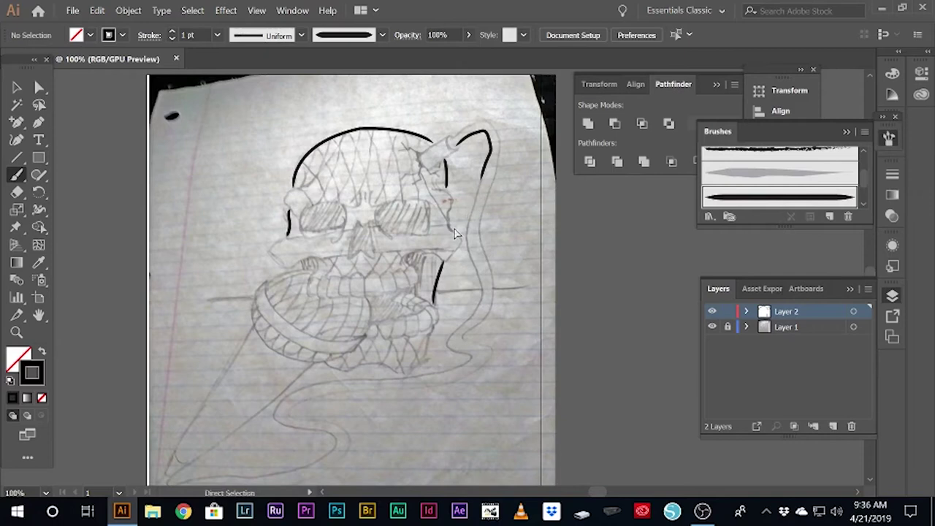
pyautogui.moveTo(494, 117); pyautogui.dragTo(507, 155)
pyautogui.hotkey('ctrl', 'z')
# - Retrace the cord's outer edge from its top down to the cone tip
pyautogui.moveTo(483, 119)
pyautogui.mouseDown()
pyautogui.moveTo(502, 155)
pyautogui.moveTo(486, 249)
pyautogui.mouseUp()
pyautogui.moveTo(472, 336); pyautogui.dragTo(482, 364)
pyautogui.moveTo(297, 400); pyautogui.dragTo(347, 423)
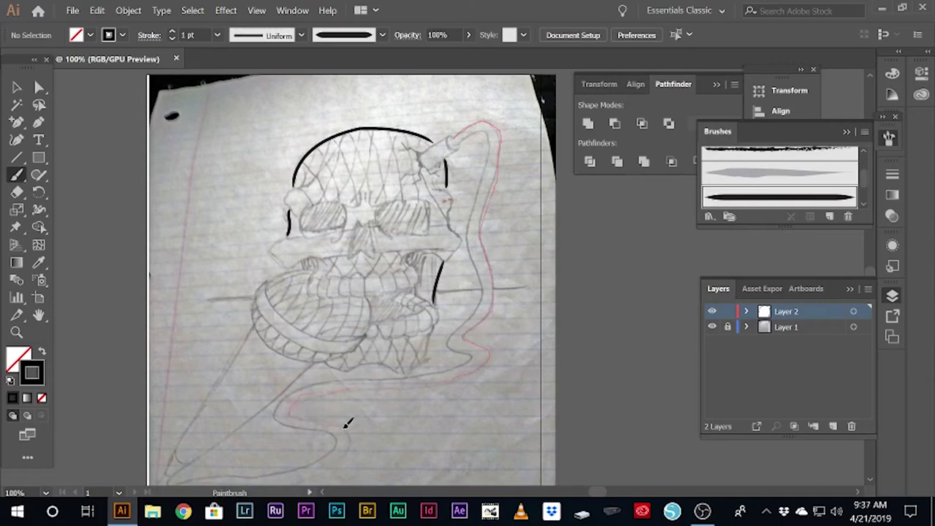
pyautogui.moveTo(300, 478); pyautogui.dragTo(300, 479)
pyautogui.scroll(-3, 390, 359)
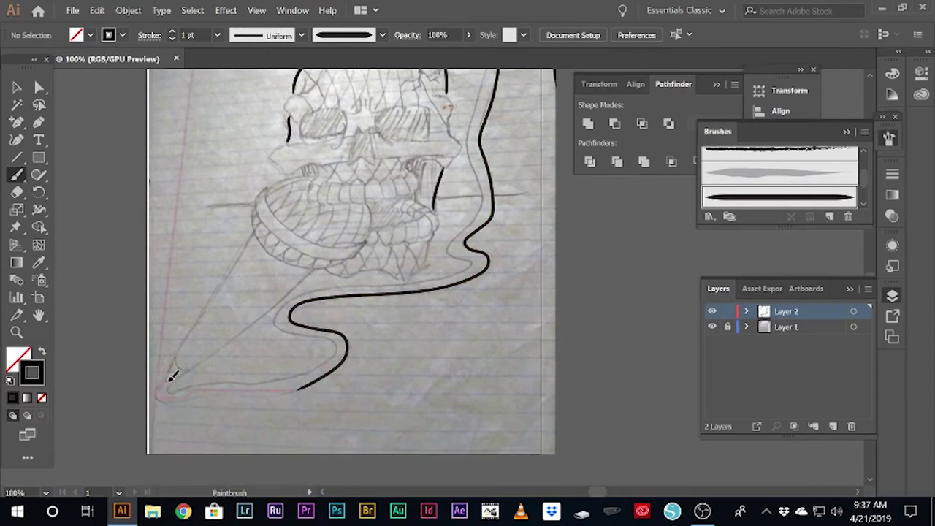
pyautogui.moveTo(172, 376); pyautogui.dragTo(157, 393)
pyautogui.scroll(2, 457, 350)
# - Trace the cord's other side and the cone's left edge down to the tip
pyautogui.moveTo(456, 108)
pyautogui.mouseDown()
pyautogui.moveTo(492, 92)
pyautogui.moveTo(462, 292)
pyautogui.mouseUp()
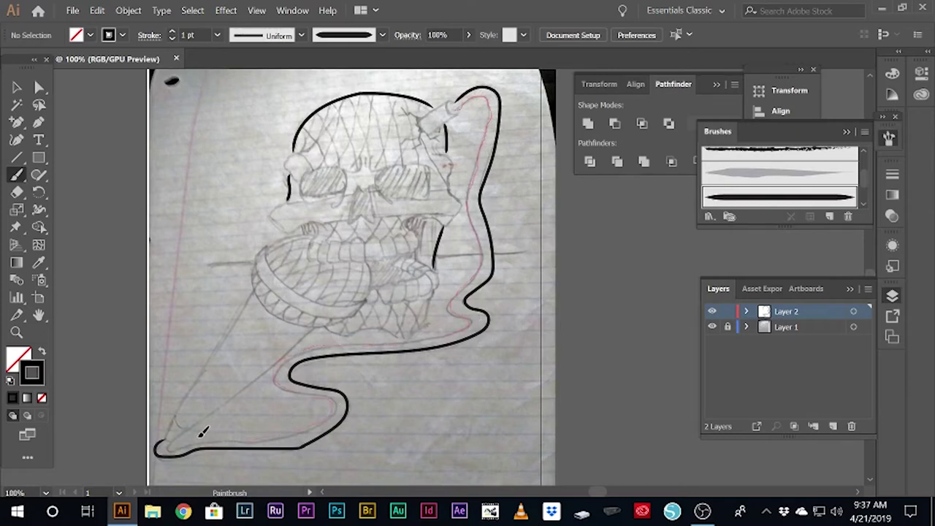
pyautogui.moveTo(174, 437); pyautogui.dragTo(168, 441)
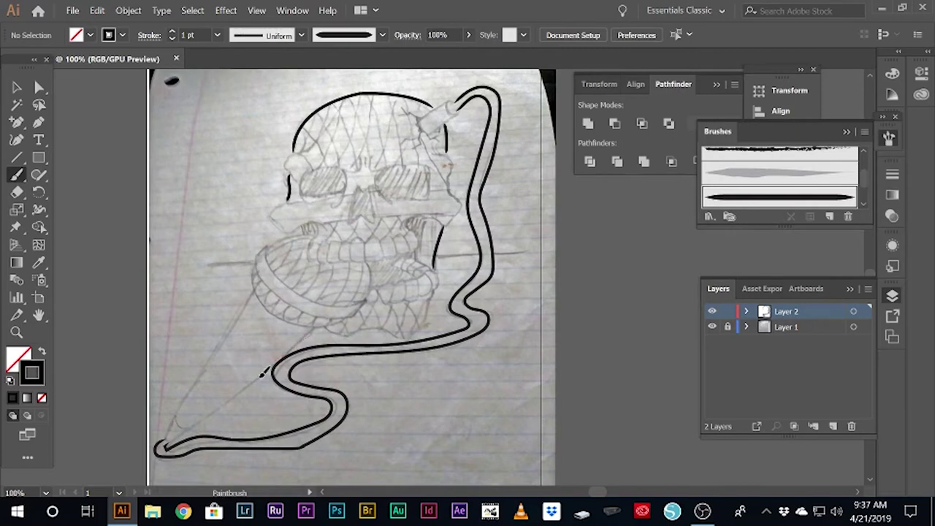
pyautogui.moveTo(206, 416); pyautogui.dragTo(169, 439)
pyautogui.moveTo(257, 285); pyautogui.dragTo(259, 283)
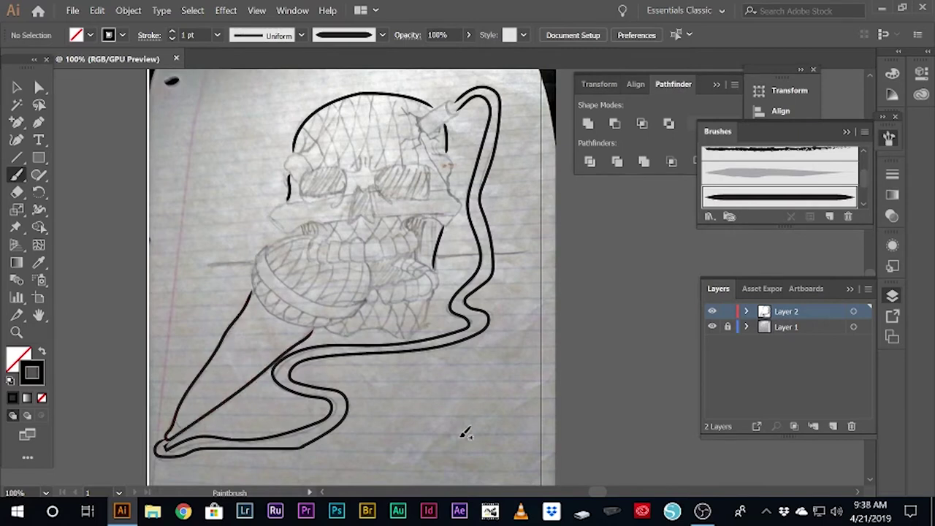
# - Outline the cone rim under the jaw with a parallel stroke, redrawing its upper-left end
pyautogui.scroll(-1, 438, 402)
pyautogui.moveTo(269, 238); pyautogui.dragTo(293, 272)
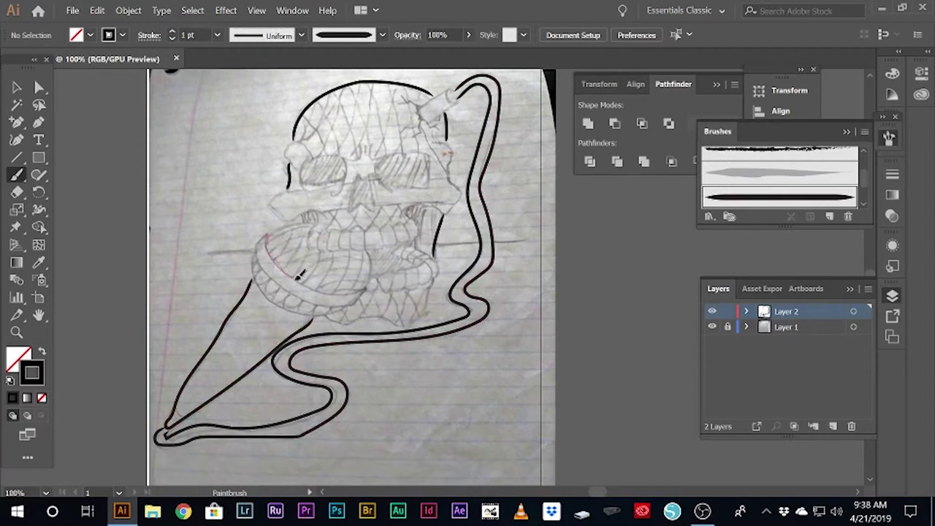
pyautogui.moveTo(369, 284); pyautogui.dragTo(372, 289)
pyautogui.moveTo(268, 233); pyautogui.dragTo(362, 304)
pyautogui.scroll(-2, 358, 300)
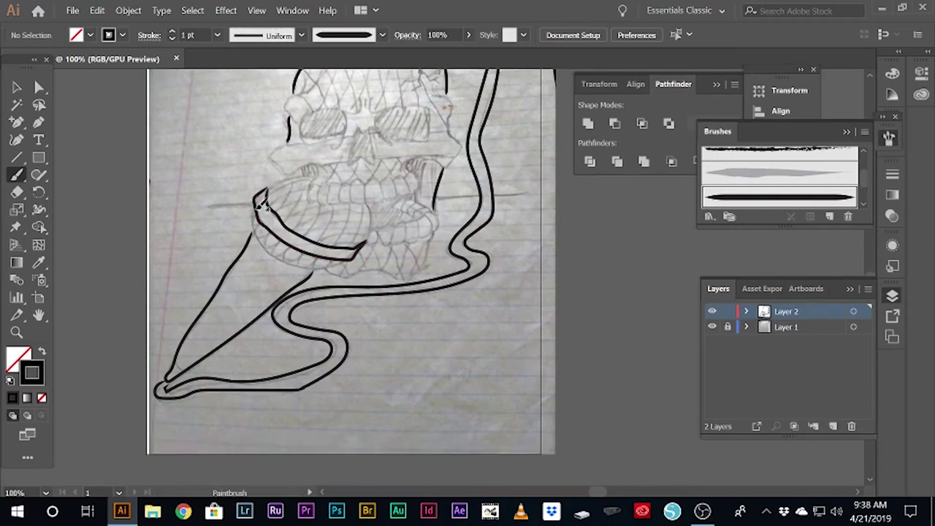
pyautogui.moveTo(265, 207); pyautogui.dragTo(262, 235)
pyautogui.moveTo(315, 267); pyautogui.dragTo(359, 254)
pyautogui.scroll(2, 438, 321)
pyautogui.scroll(2, 442, 323)
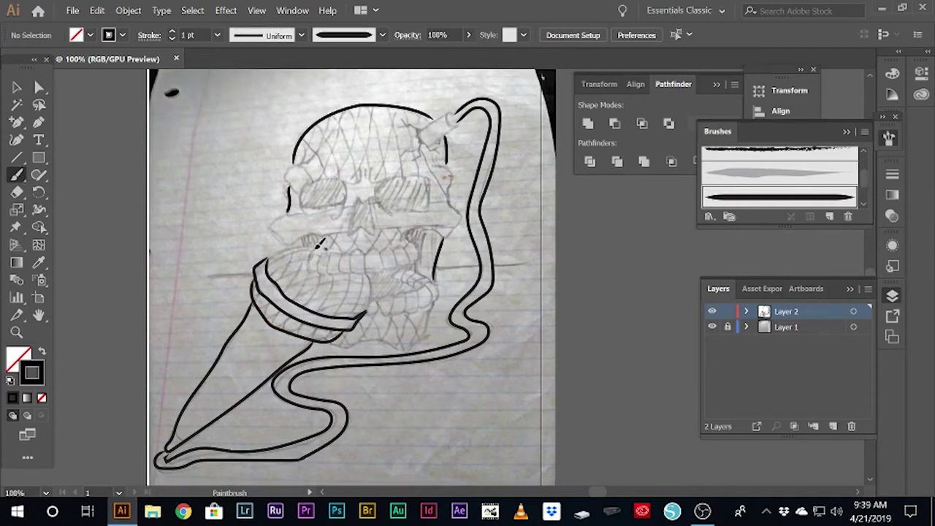
# - Add the rim's top outline and its inner curved ridge lines
pyautogui.moveTo(269, 258); pyautogui.dragTo(371, 310)
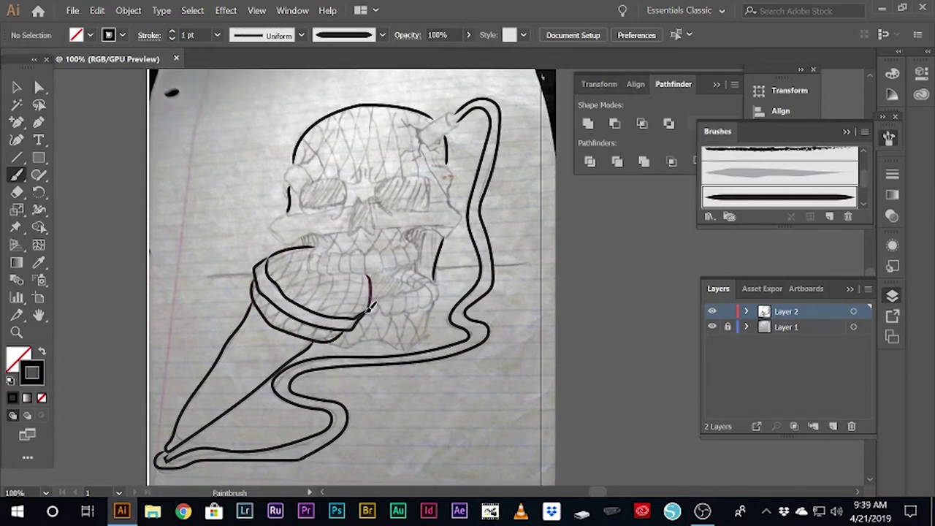
pyautogui.moveTo(316, 247); pyautogui.dragTo(268, 261)
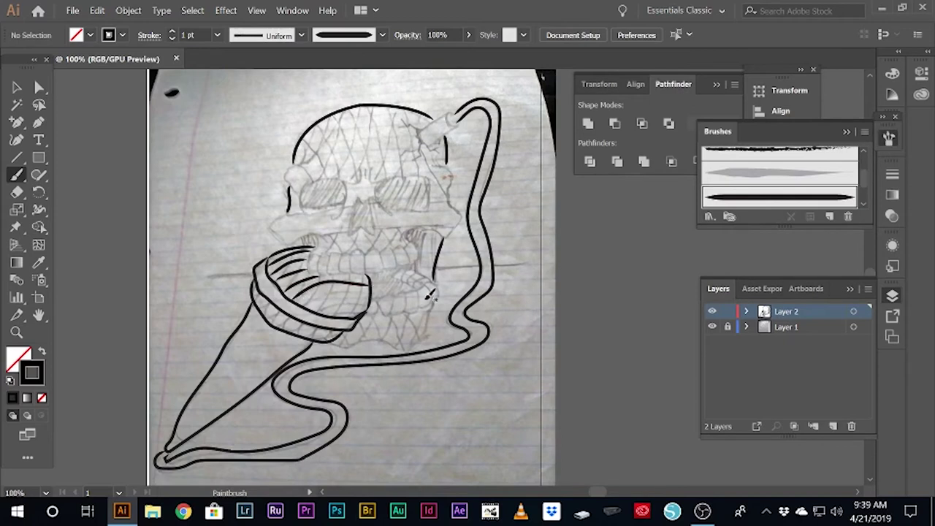
pyautogui.moveTo(369, 289); pyautogui.dragTo(306, 303)
pyautogui.moveTo(370, 306)
pyautogui.mouseDown()
pyautogui.moveTo(321, 310)
pyautogui.moveTo(362, 315)
pyautogui.mouseUp()
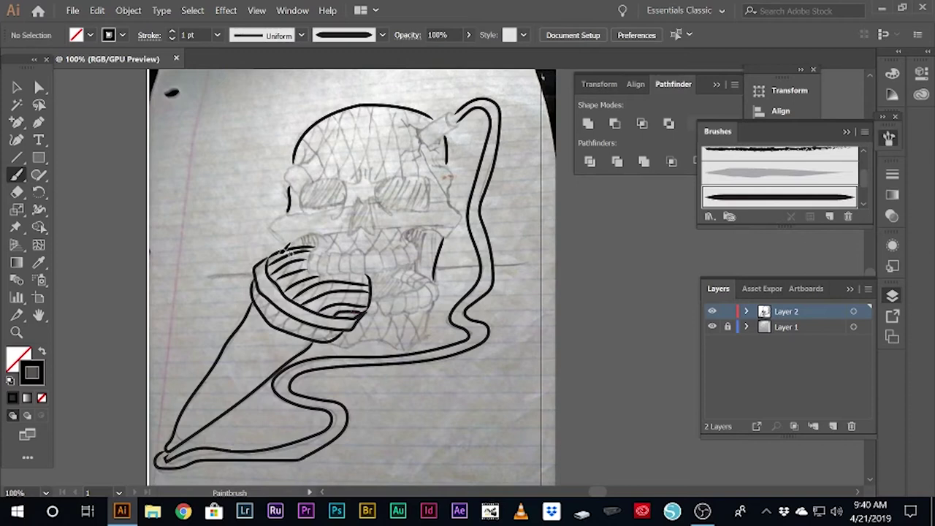
# - Crosshatch the cone opening into a waffle grid and begin outlining the teeth above it
pyautogui.moveTo(289, 254); pyautogui.dragTo(281, 292)
pyautogui.moveTo(299, 256); pyautogui.dragTo(303, 303)
pyautogui.moveTo(314, 252); pyautogui.dragTo(323, 310)
pyautogui.moveTo(335, 271)
pyautogui.mouseDown()
pyautogui.moveTo(330, 317)
pyautogui.moveTo(359, 266)
pyautogui.moveTo(345, 304)
pyautogui.moveTo(362, 316)
pyautogui.mouseUp()
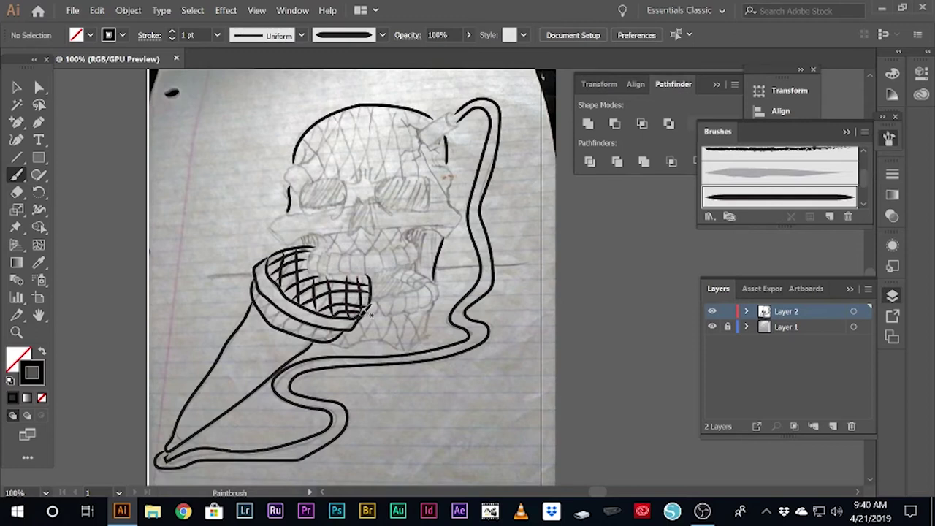
pyautogui.moveTo(321, 265)
pyautogui.mouseDown()
pyautogui.moveTo(340, 254)
pyautogui.moveTo(333, 273)
pyautogui.moveTo(358, 271)
pyautogui.moveTo(367, 256)
pyautogui.moveTo(370, 270)
pyautogui.moveTo(387, 252)
pyautogui.mouseUp()
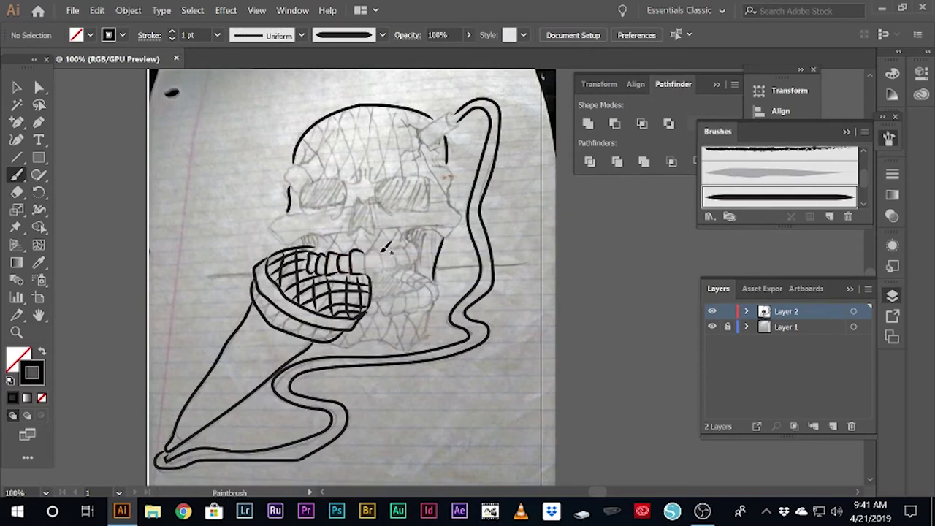
# - Extend the teeth row to its end, save, and ink a short stroke across the cone rim
pyautogui.moveTo(386, 246); pyautogui.dragTo(383, 276)
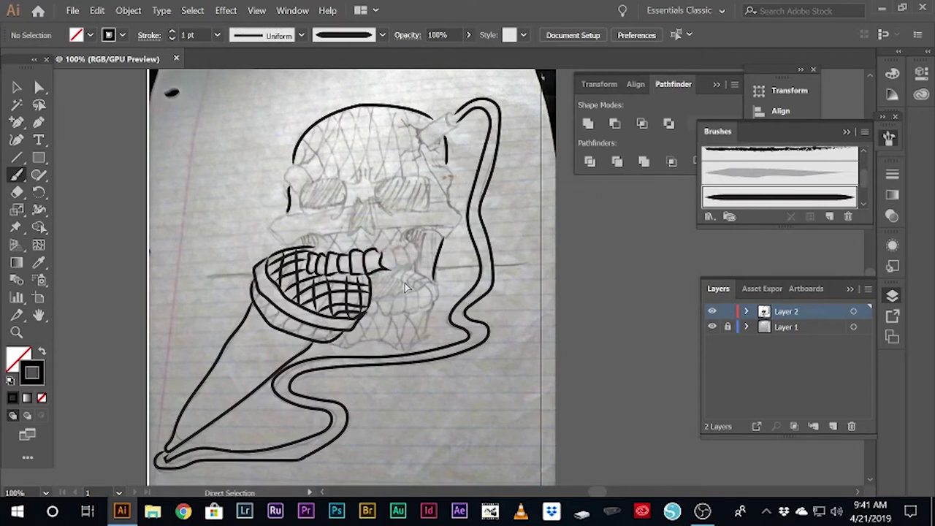
pyautogui.moveTo(394, 265)
pyautogui.mouseDown()
pyautogui.moveTo(401, 241)
pyautogui.moveTo(413, 262)
pyautogui.mouseUp()
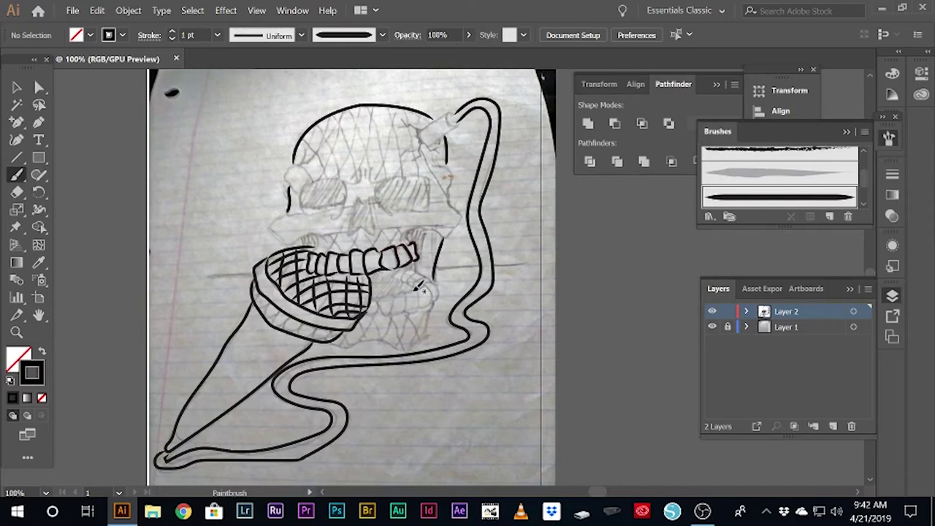
pyautogui.hotkey('ctrl', 's')
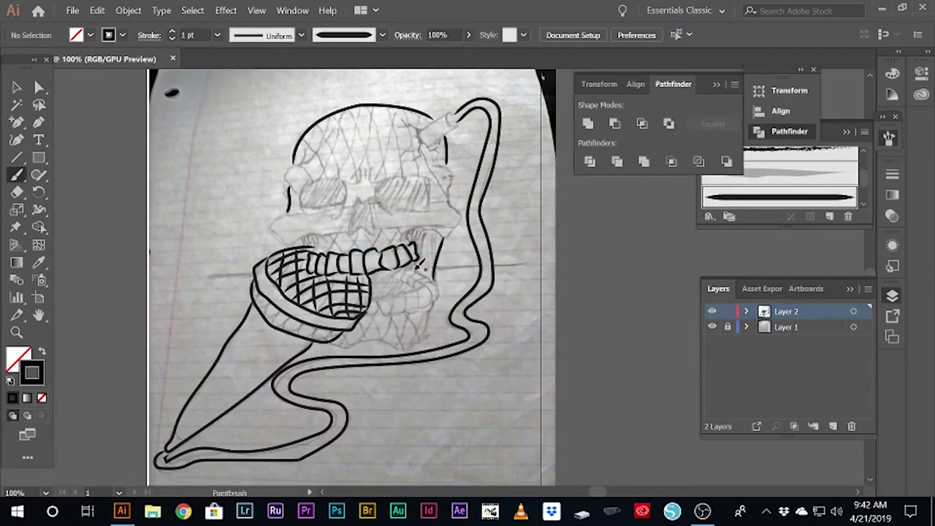
pyautogui.moveTo(264, 291); pyautogui.dragTo(292, 330)
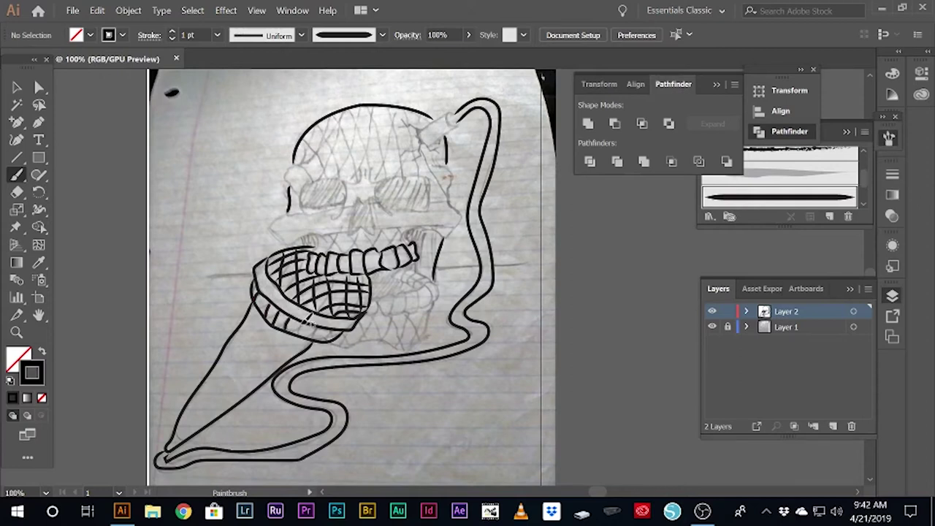
pyautogui.scroll(1, 301, 329)
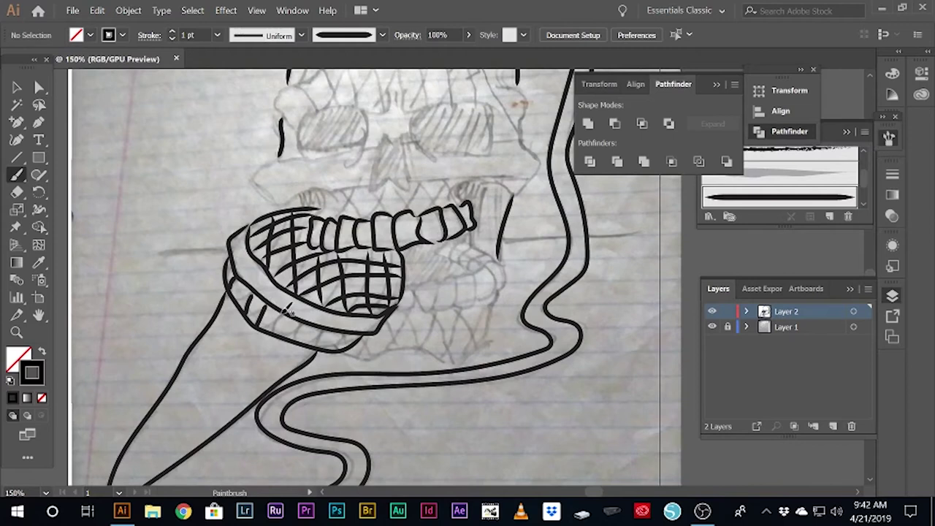
# - Hatch the rim's lower band with crossing diagonal strokes and outline its left edge
pyautogui.moveTo(276, 314)
pyautogui.mouseDown()
pyautogui.moveTo(281, 335)
pyautogui.moveTo(323, 348)
pyautogui.moveTo(348, 340)
pyautogui.moveTo(340, 348)
pyautogui.moveTo(281, 337)
pyautogui.moveTo(233, 303)
pyautogui.mouseUp()
pyautogui.moveTo(238, 269); pyautogui.dragTo(228, 285)
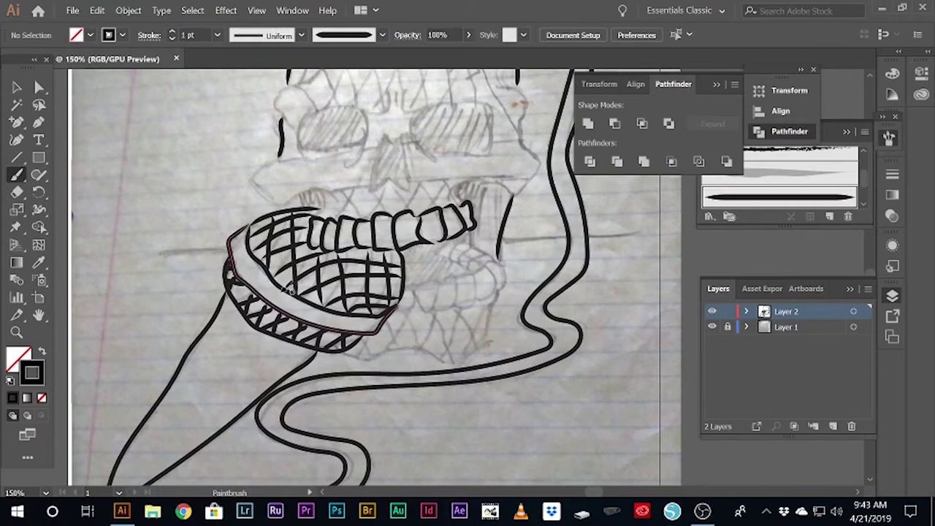
pyautogui.moveTo(232, 293); pyautogui.dragTo(256, 275)
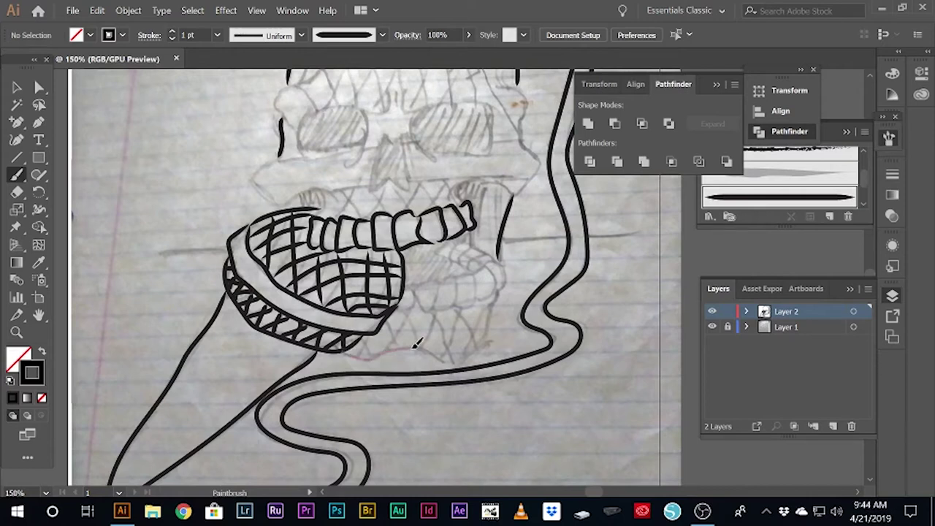
# - Trace the jaw's lower edge, extend the X-hatching under it, and add a second row of teeth
pyautogui.moveTo(495, 301)
pyautogui.mouseDown()
pyautogui.moveTo(504, 290)
pyautogui.moveTo(497, 294)
pyautogui.mouseUp()
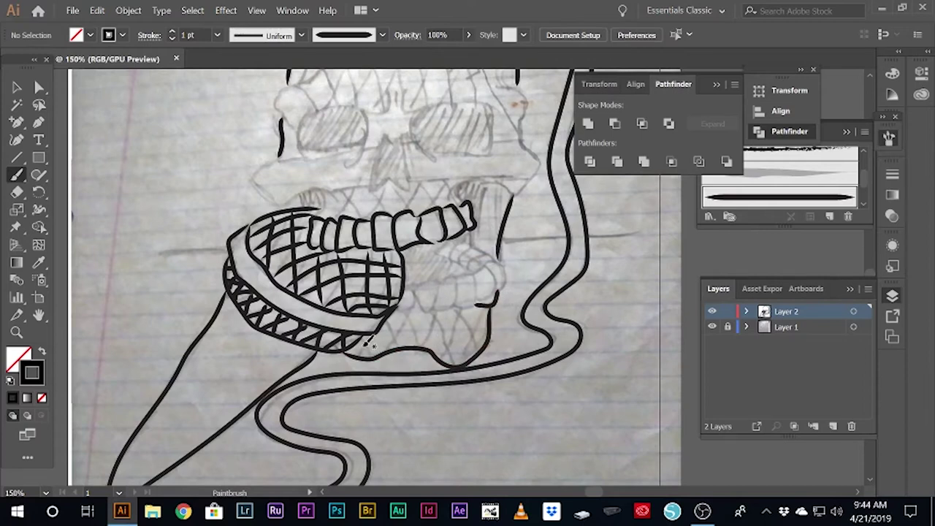
pyautogui.moveTo(369, 337); pyautogui.dragTo(358, 358)
pyautogui.moveTo(392, 319)
pyautogui.mouseDown()
pyautogui.moveTo(398, 348)
pyautogui.moveTo(402, 306)
pyautogui.moveTo(438, 347)
pyautogui.mouseUp()
pyautogui.moveTo(437, 311); pyautogui.dragTo(421, 349)
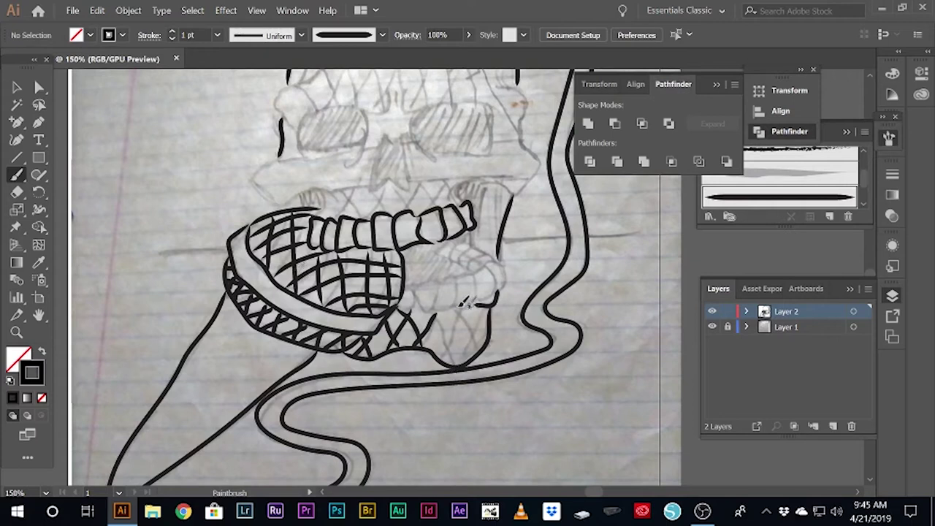
pyautogui.moveTo(449, 347)
pyautogui.mouseDown()
pyautogui.moveTo(465, 315)
pyautogui.moveTo(484, 318)
pyautogui.moveTo(461, 364)
pyautogui.mouseUp()
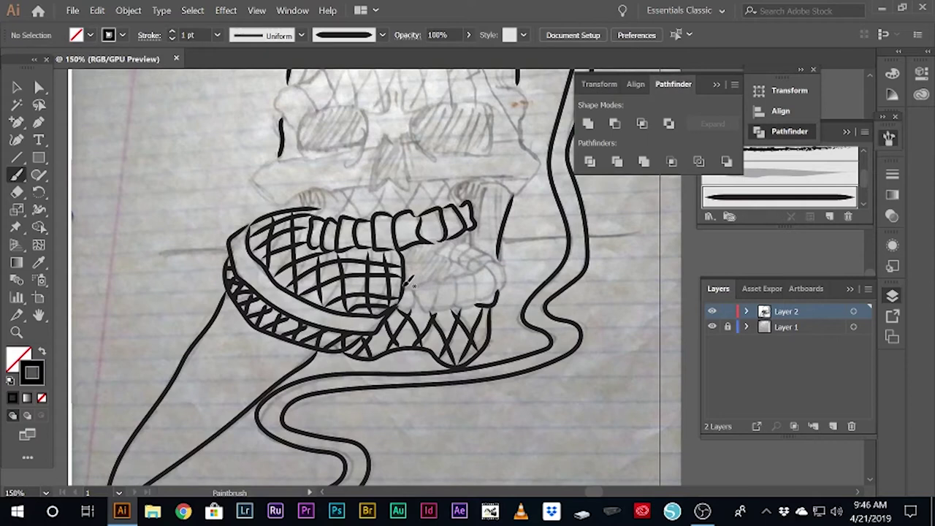
pyautogui.moveTo(409, 285)
pyautogui.mouseDown()
pyautogui.moveTo(403, 312)
pyautogui.moveTo(456, 305)
pyautogui.moveTo(480, 275)
pyautogui.moveTo(498, 298)
pyautogui.mouseUp()
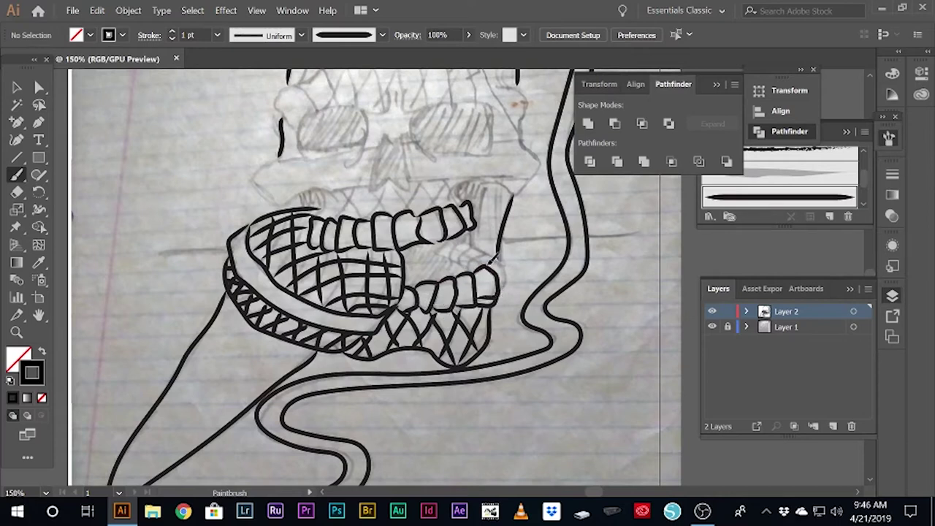
# - Ink the lower teeth around the mouth's right corner, curving up toward the upper teeth
pyautogui.moveTo(500, 292); pyautogui.dragTo(494, 264)
pyautogui.moveTo(473, 270); pyautogui.dragTo(495, 262)
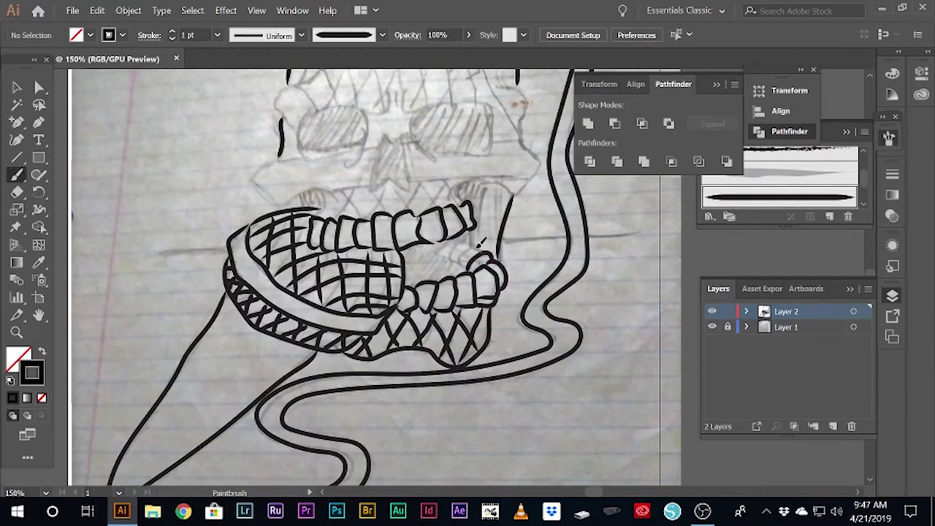
pyautogui.moveTo(440, 253)
pyautogui.mouseDown()
pyautogui.moveTo(468, 273)
pyautogui.moveTo(471, 253)
pyautogui.mouseUp()
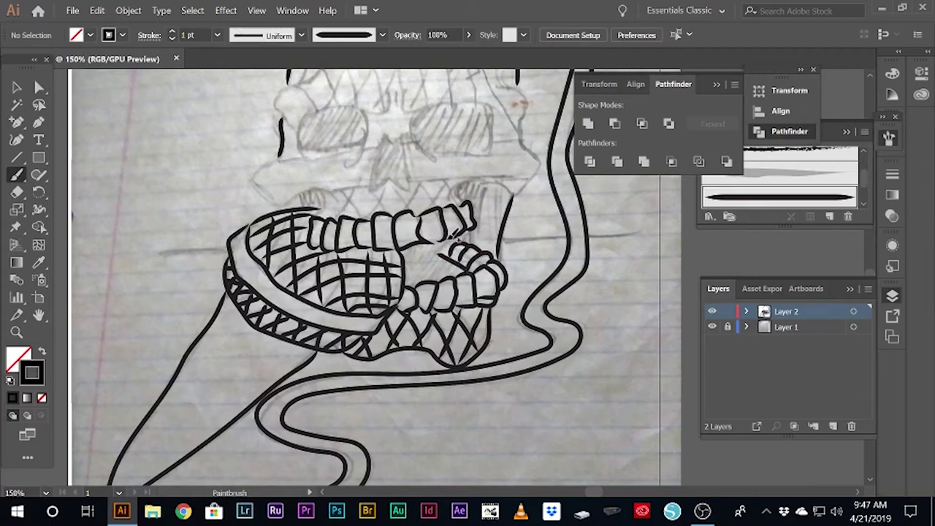
pyautogui.scroll(3, 553, 277)
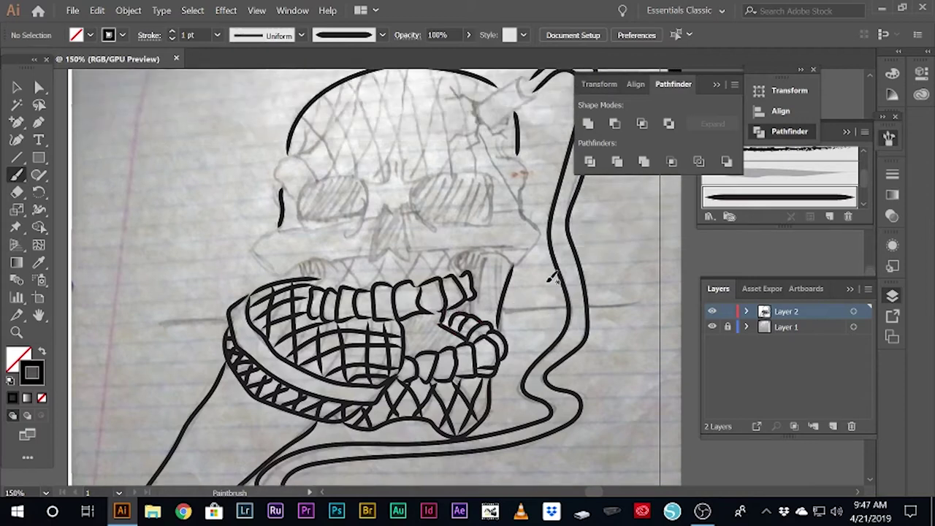
pyautogui.scroll(2, 553, 278)
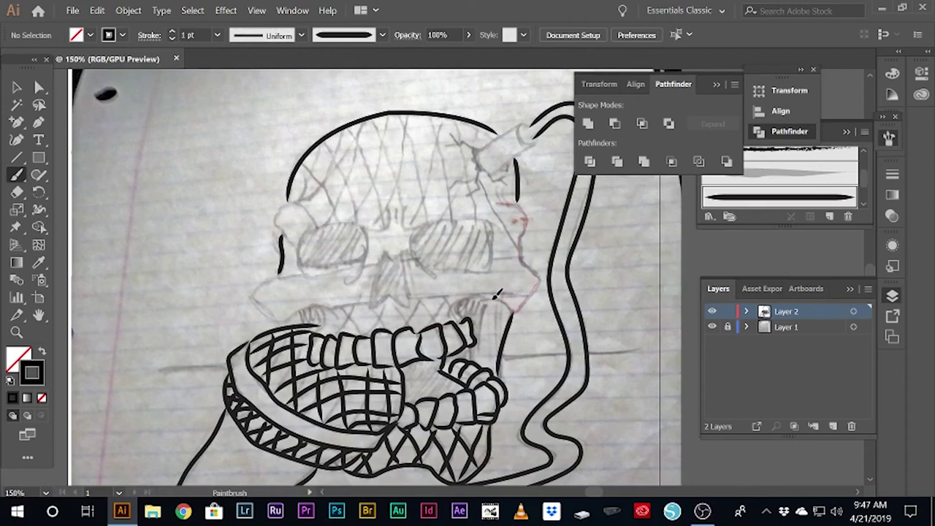
# - Trace the skull's right side, upper jaw edge and right cheek
pyautogui.moveTo(476, 307); pyautogui.dragTo(479, 310)
pyautogui.moveTo(360, 266); pyautogui.dragTo(329, 271)
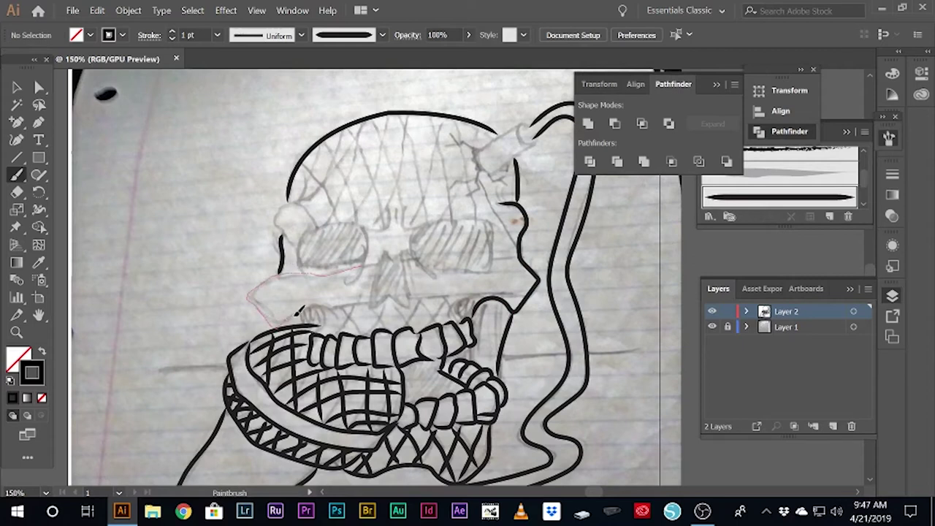
pyautogui.moveTo(365, 300); pyautogui.dragTo(368, 301)
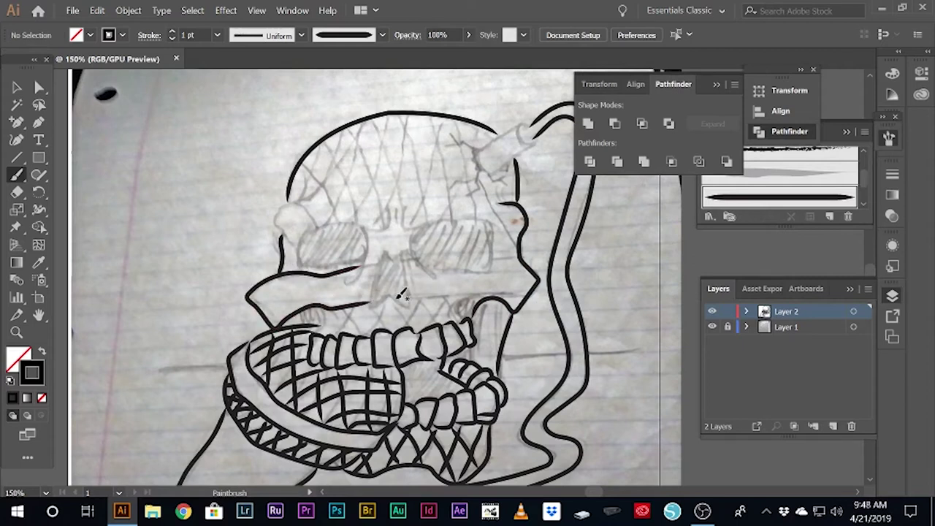
pyautogui.moveTo(530, 291); pyautogui.dragTo(528, 294)
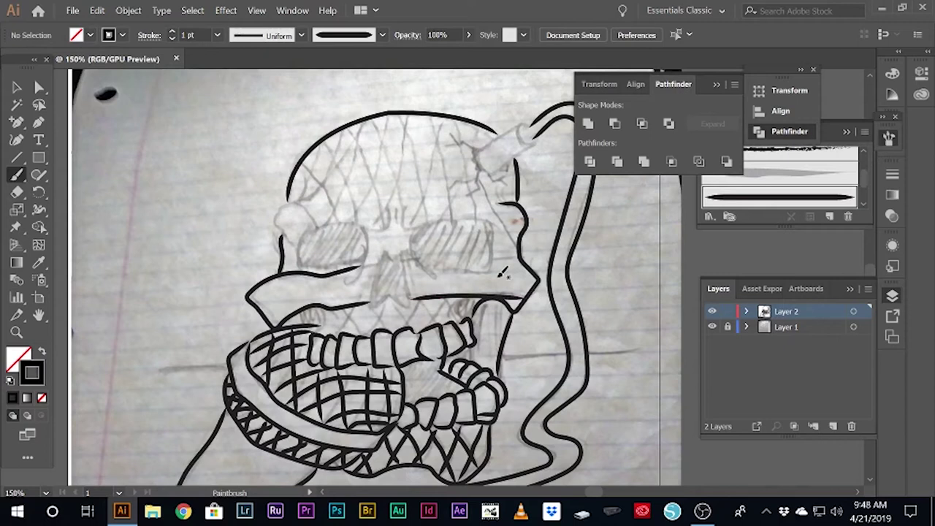
pyautogui.moveTo(519, 257); pyautogui.dragTo(497, 259)
# - Outline the right and left eye sockets
pyautogui.moveTo(433, 269); pyautogui.dragTo(488, 268)
pyautogui.moveTo(421, 254); pyautogui.dragTo(430, 268)
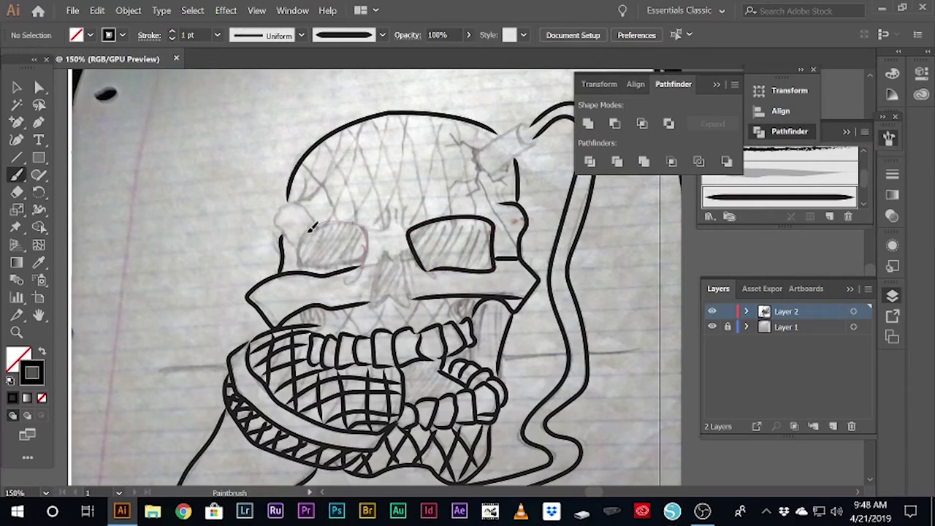
pyautogui.moveTo(315, 226); pyautogui.dragTo(318, 223)
# - Outline the nose and hatch the gap above the upper teeth with short X strokes
pyautogui.moveTo(386, 251); pyautogui.dragTo(374, 309)
pyautogui.moveTo(408, 272)
pyautogui.mouseDown()
pyautogui.moveTo(387, 252)
pyautogui.moveTo(420, 254)
pyautogui.mouseUp()
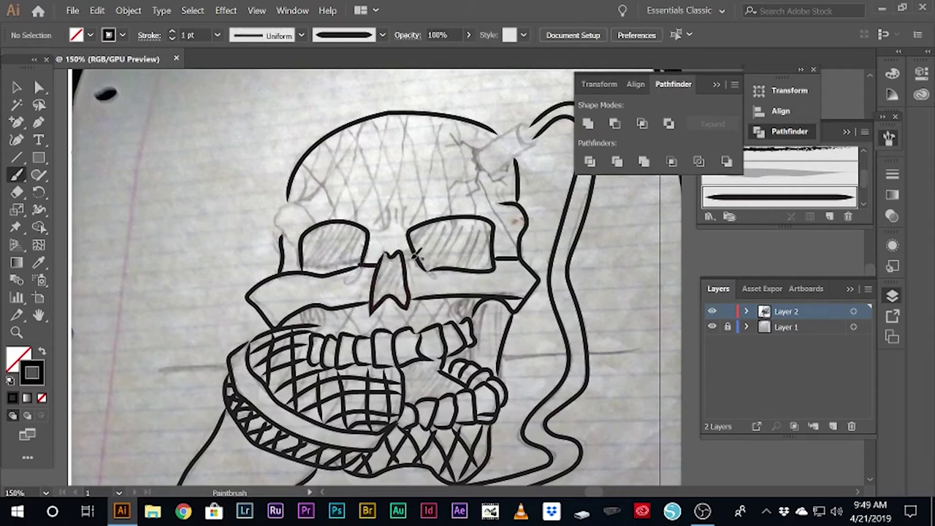
pyautogui.moveTo(387, 300); pyautogui.dragTo(331, 306)
pyautogui.moveTo(353, 301); pyautogui.dragTo(334, 330)
pyautogui.moveTo(394, 292); pyautogui.dragTo(366, 326)
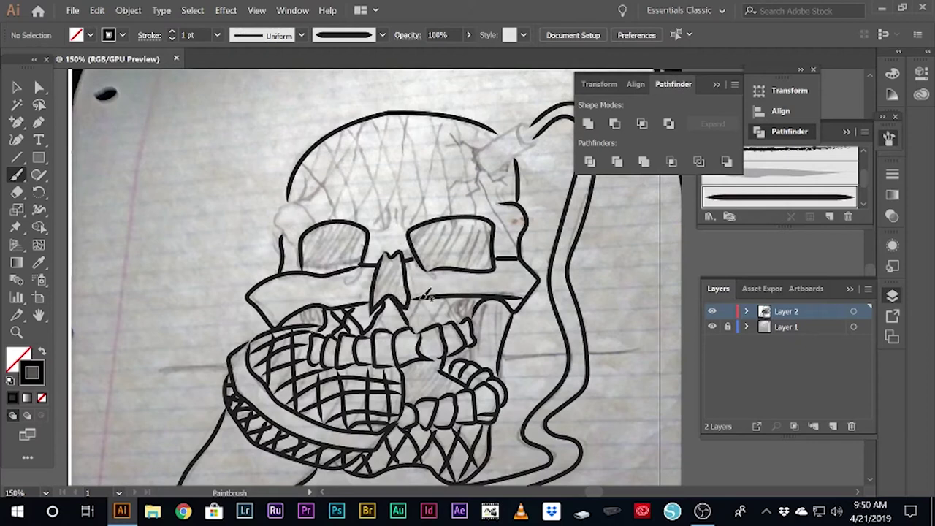
# - Paint zigzag hatching strokes in the gap above the upper teeth, right of the nose
pyautogui.moveTo(443, 319)
pyautogui.mouseDown()
pyautogui.moveTo(427, 303)
pyautogui.moveTo(459, 307)
pyautogui.moveTo(447, 326)
pyautogui.mouseUp()
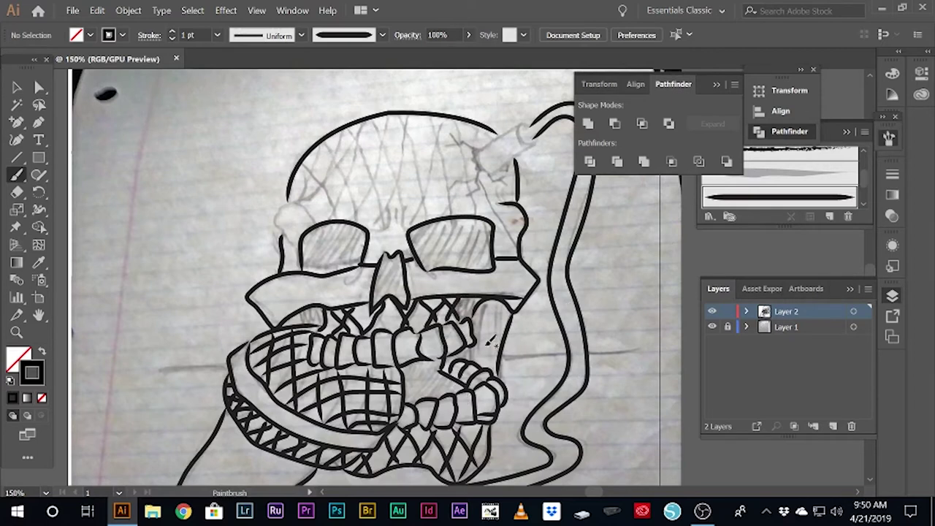
pyautogui.moveTo(495, 296)
pyautogui.mouseDown()
pyautogui.moveTo(482, 336)
pyautogui.moveTo(486, 369)
pyautogui.moveTo(503, 352)
pyautogui.mouseUp()
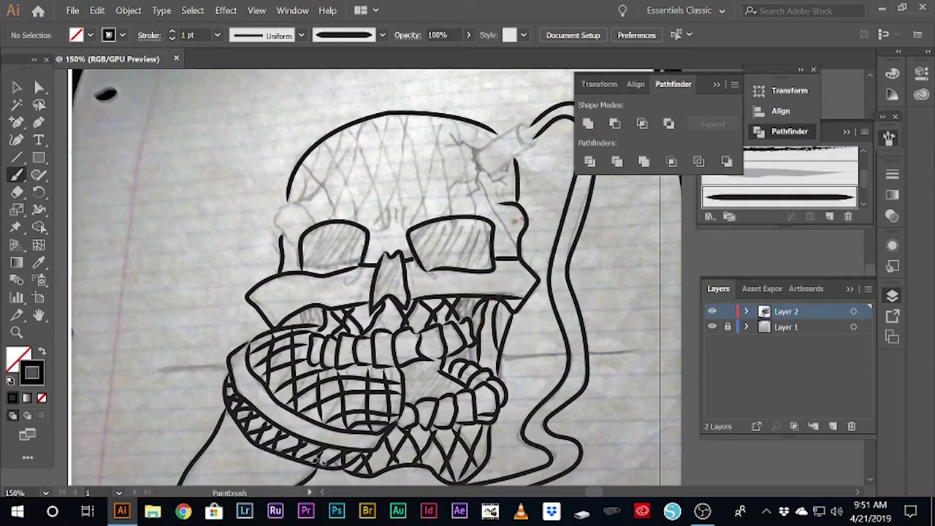
# - Paint the first crack strokes across the upper-left cranium and down toward both eye sockets
pyautogui.scroll(-3, 511, 343)
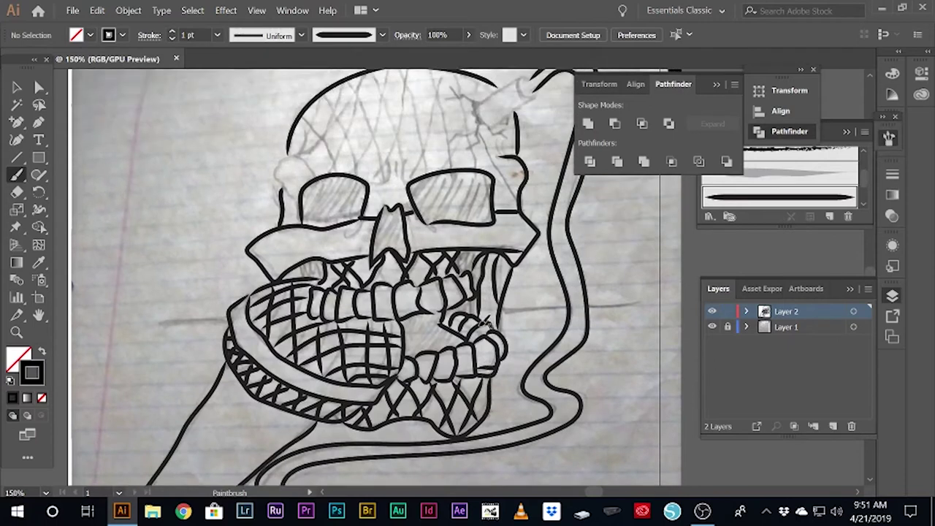
pyautogui.scroll(5, 305, 241)
pyautogui.moveTo(327, 183); pyautogui.dragTo(327, 182)
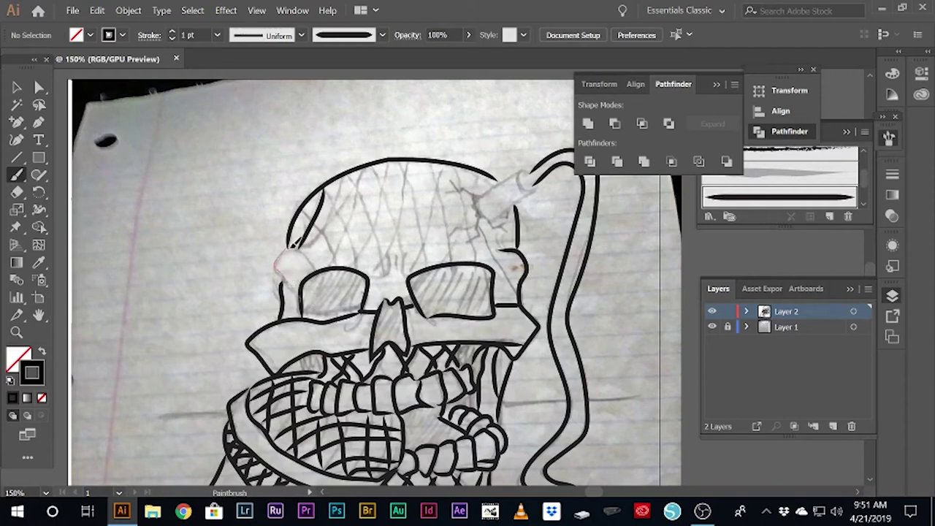
pyautogui.moveTo(326, 266); pyautogui.dragTo(343, 196)
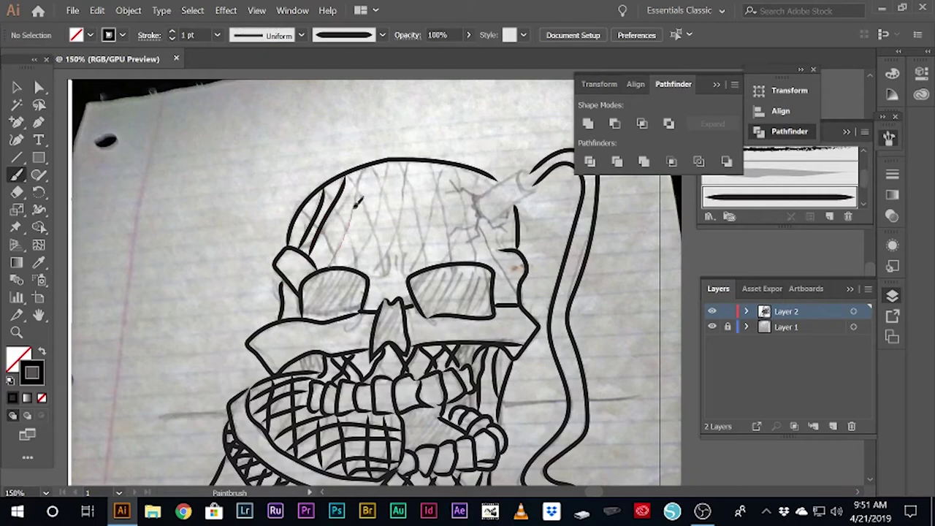
pyautogui.moveTo(373, 160); pyautogui.dragTo(333, 264)
pyautogui.moveTo(388, 157); pyautogui.dragTo(357, 266)
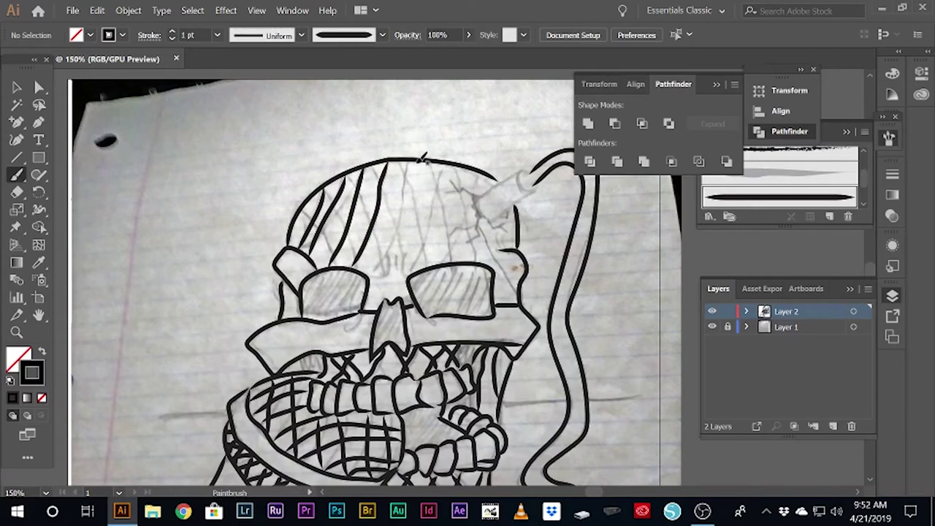
pyautogui.moveTo(407, 162); pyautogui.dragTo(373, 276)
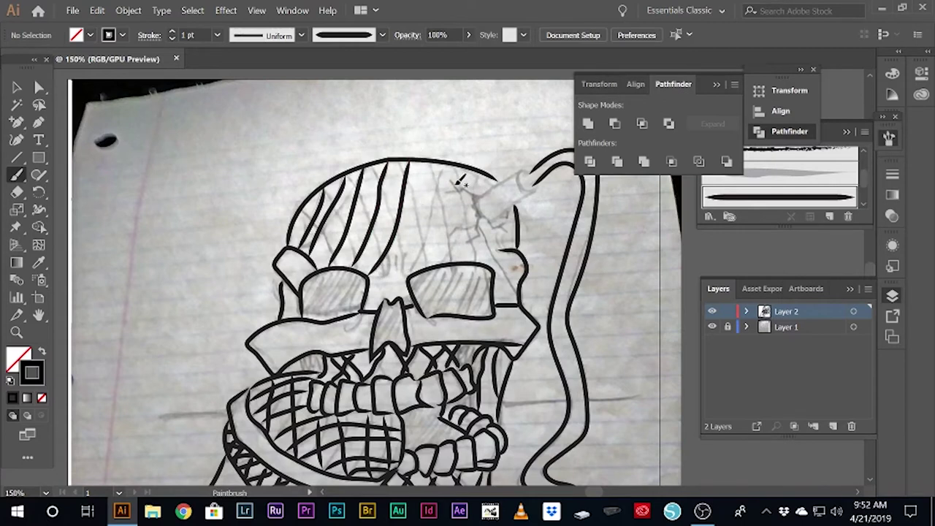
pyautogui.moveTo(444, 166); pyautogui.dragTo(431, 225)
pyautogui.moveTo(413, 272); pyautogui.dragTo(411, 272)
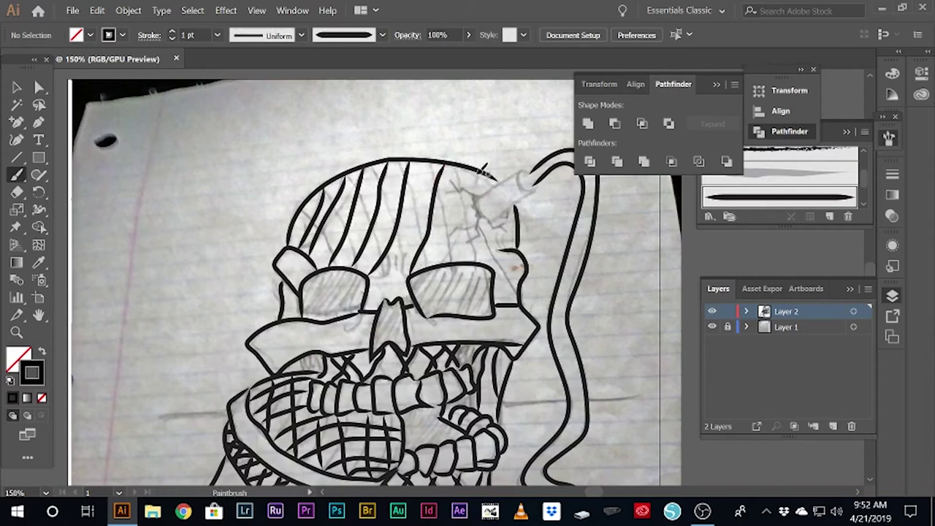
pyautogui.moveTo(453, 241); pyautogui.dragTo(484, 167)
# - Cross-hatch the left cranium and add more crack lines running down toward the right eye
pyautogui.moveTo(306, 212); pyautogui.dragTo(343, 269)
pyautogui.moveTo(327, 181); pyautogui.dragTo(370, 270)
pyautogui.moveTo(336, 205); pyautogui.dragTo(373, 276)
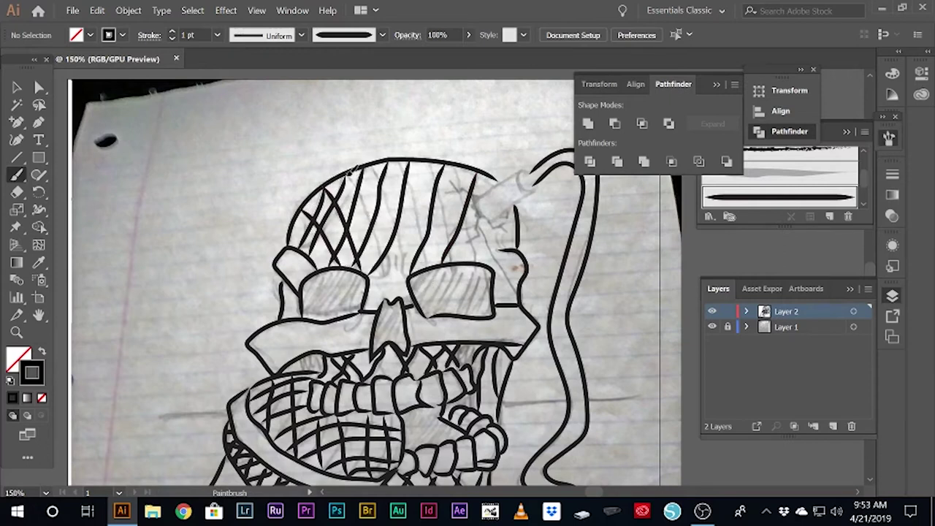
pyautogui.moveTo(357, 264)
pyautogui.mouseDown()
pyautogui.moveTo(360, 175)
pyautogui.moveTo(393, 255)
pyautogui.mouseUp()
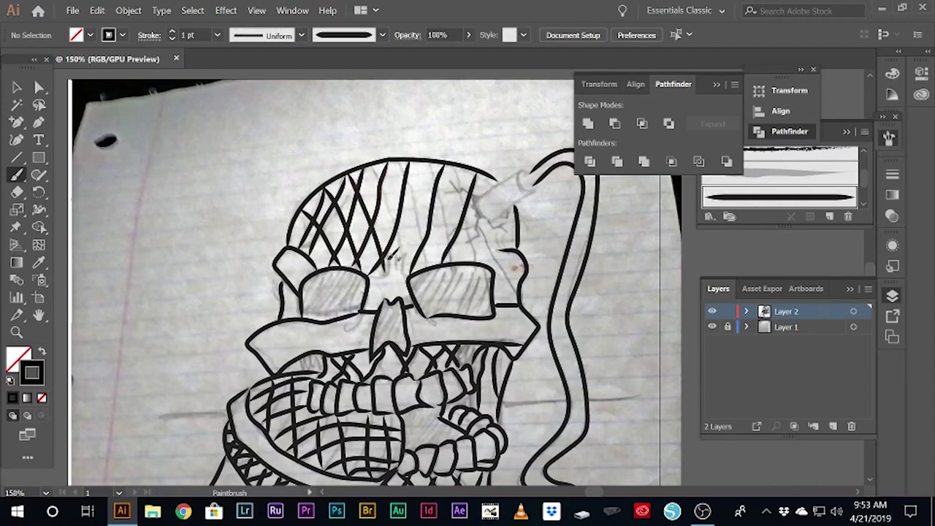
pyautogui.moveTo(389, 250); pyautogui.dragTo(383, 276)
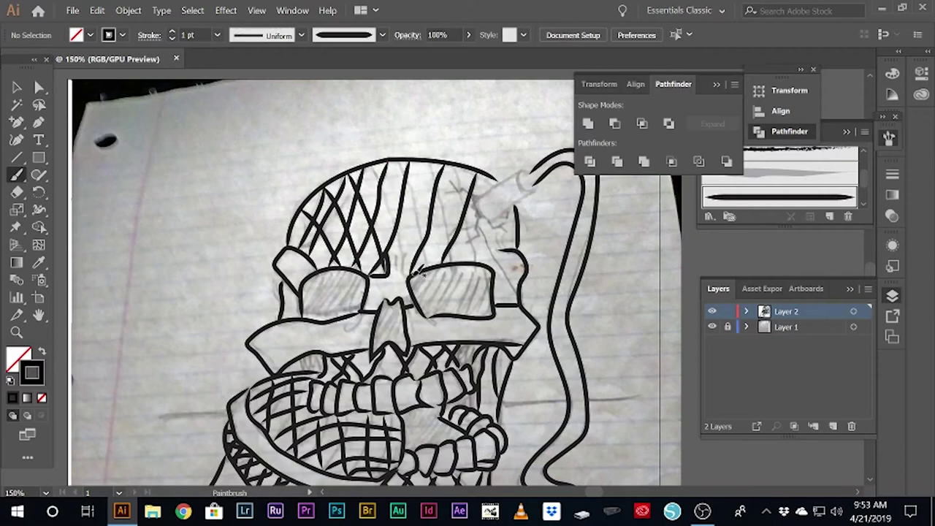
pyautogui.moveTo(376, 164); pyautogui.dragTo(420, 266)
pyautogui.moveTo(405, 162); pyautogui.dragTo(436, 265)
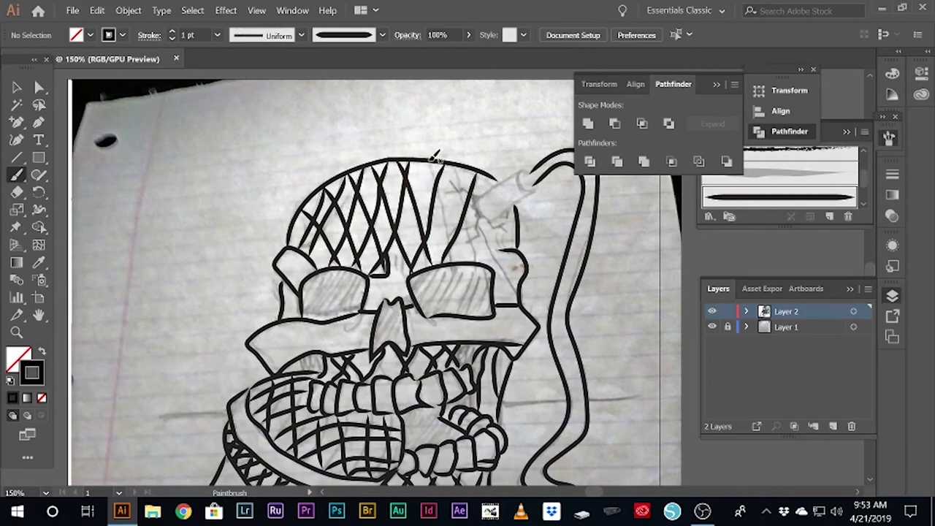
pyautogui.moveTo(438, 164); pyautogui.dragTo(446, 261)
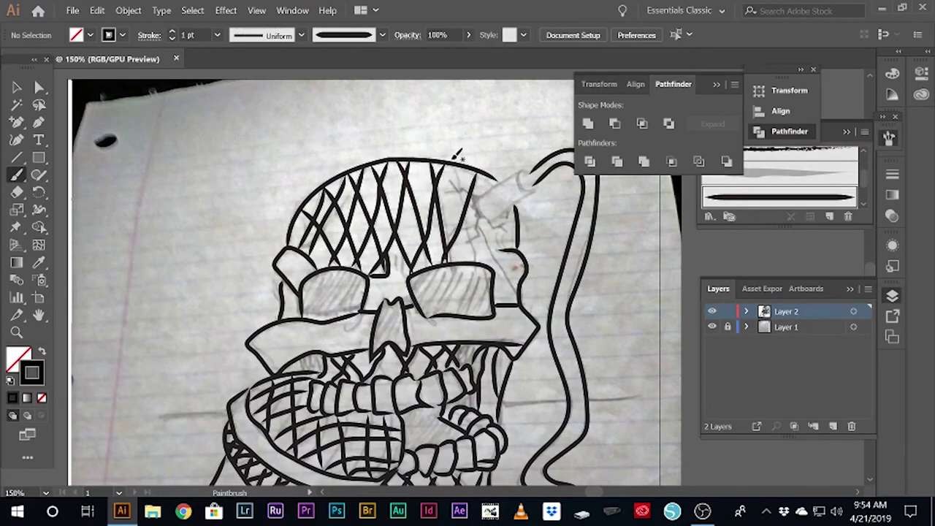
pyautogui.moveTo(455, 156); pyautogui.dragTo(473, 188)
pyautogui.moveTo(450, 182); pyautogui.dragTo(463, 196)
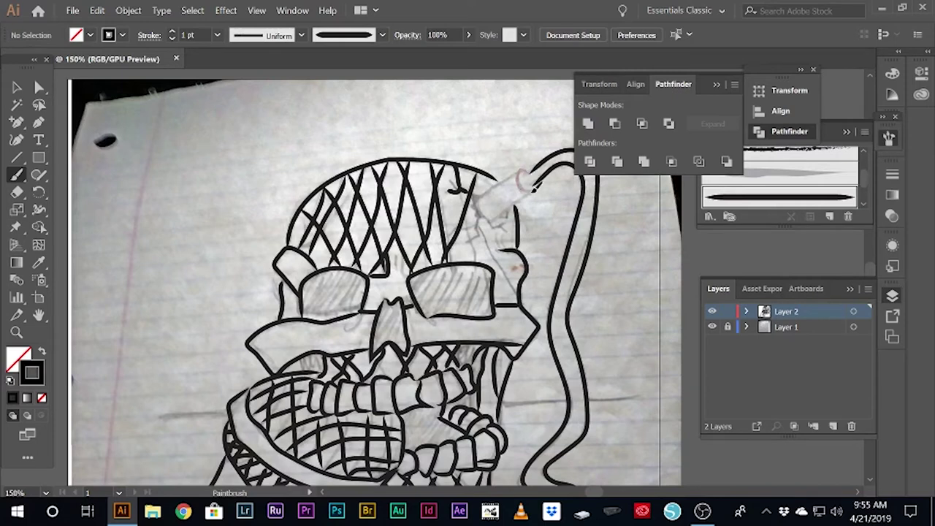
# - Ink the cord's hook and plug atop the skull, then trace the nose's left edge
pyautogui.moveTo(535, 178); pyautogui.dragTo(520, 169)
pyautogui.moveTo(536, 186); pyautogui.dragTo(538, 188)
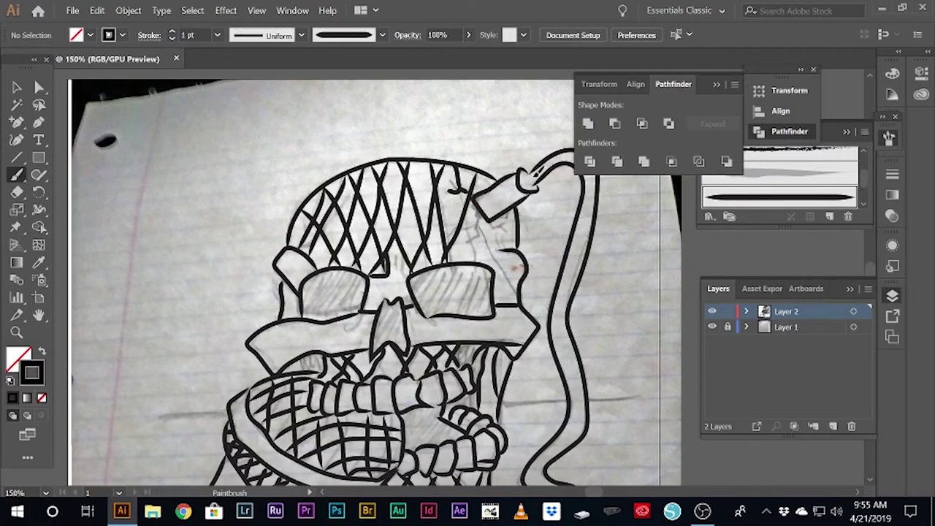
pyautogui.scroll(-3, 496, 183)
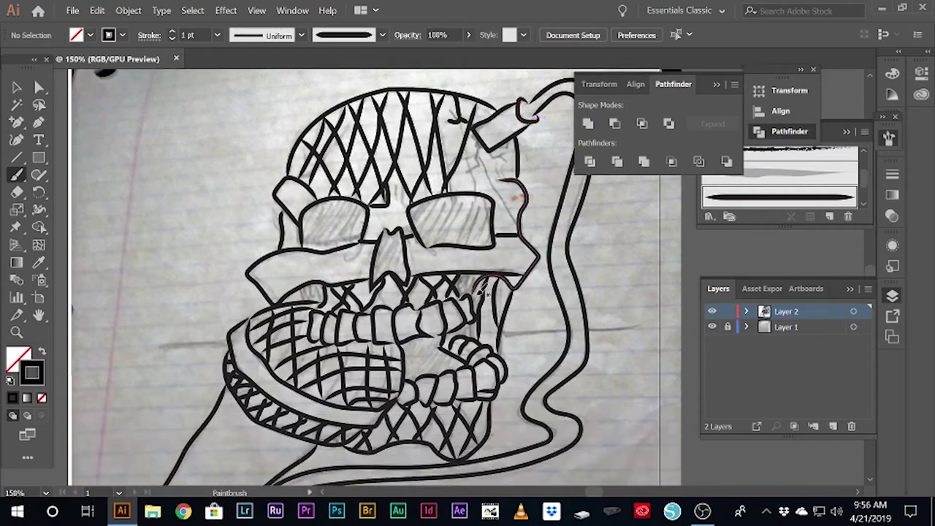
pyautogui.scroll(-3, 409, 181)
pyautogui.moveTo(378, 201)
pyautogui.mouseDown()
pyautogui.moveTo(409, 181)
pyautogui.moveTo(414, 195)
pyautogui.mouseUp()
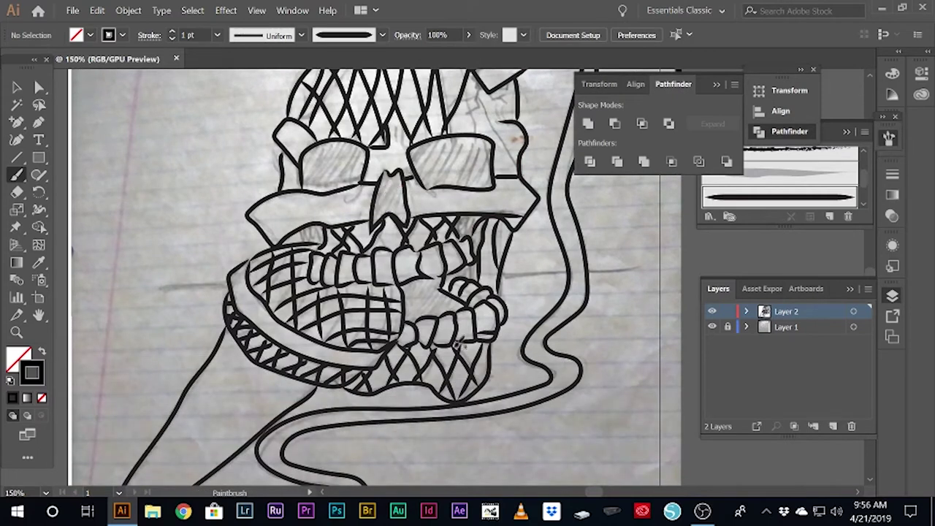
pyautogui.scroll(3, 459, 339)
pyautogui.click(217, 35)
# - Set the stroke weight to 0.25 pt and paint a thin detail line along the right cheek
pyautogui.click(235, 38)
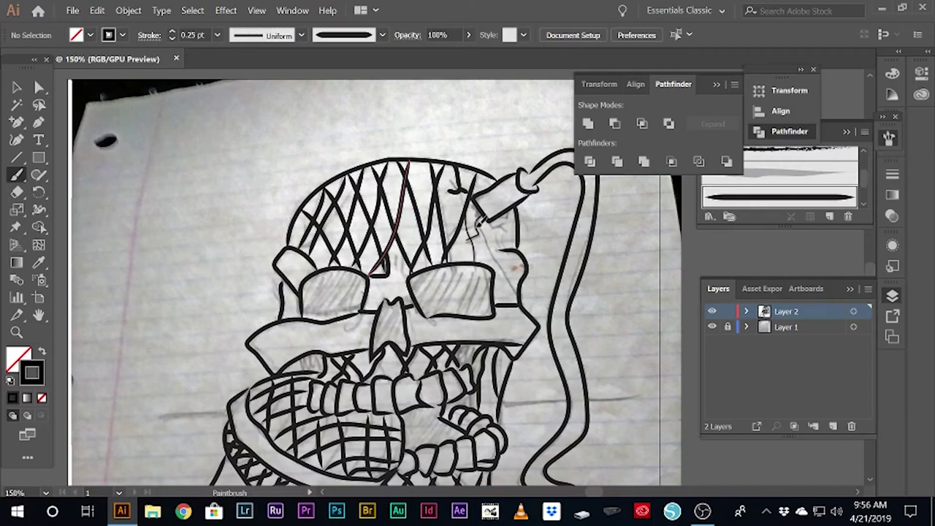
pyautogui.moveTo(521, 289); pyautogui.dragTo(520, 292)
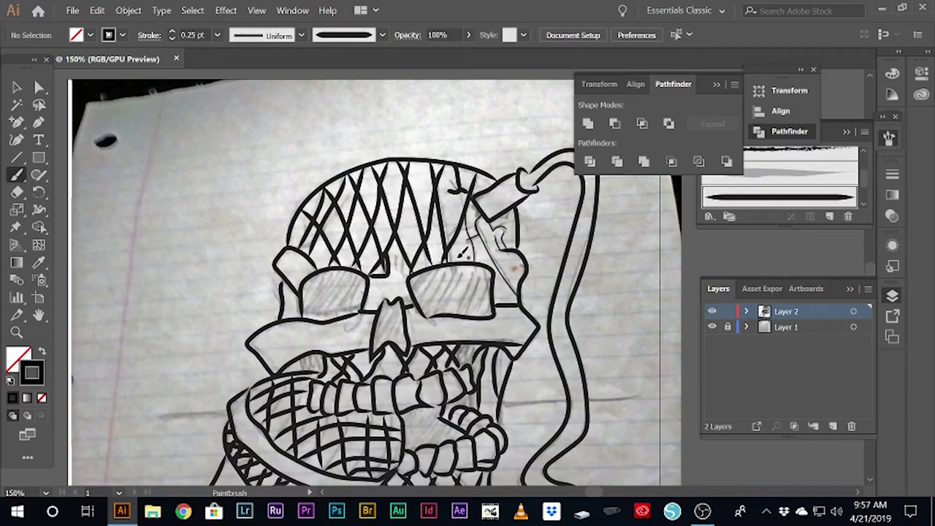
pyautogui.rightClick(460, 251)
pyautogui.click(526, 230)
# - Scroll over the drawing and zoom out to see the whole artboard
pyautogui.scroll(-5, 584, 261)
pyautogui.scroll(-2, 584, 261)
pyautogui.scroll(7, 584, 260)
pyautogui.scroll(1, 577, 281)
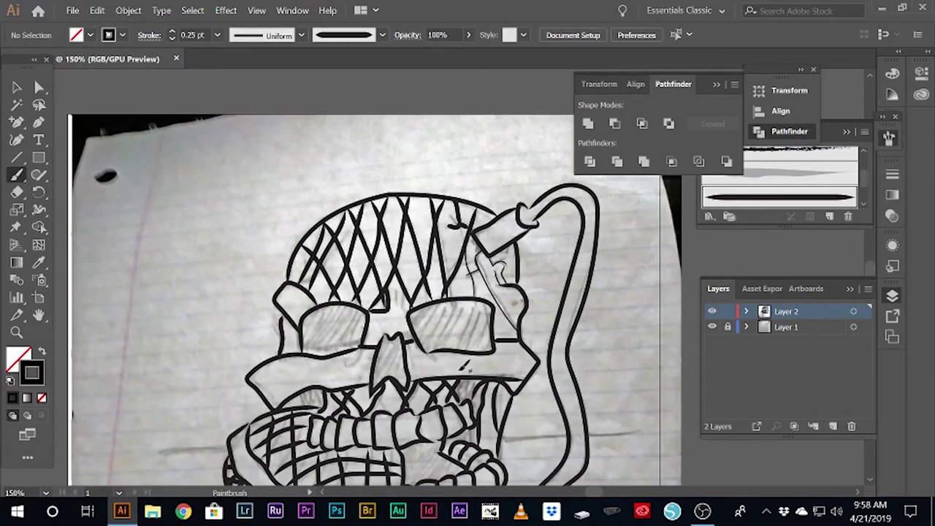
pyautogui.scroll(3, 523, 267)
pyautogui.scroll(-2, 523, 282)
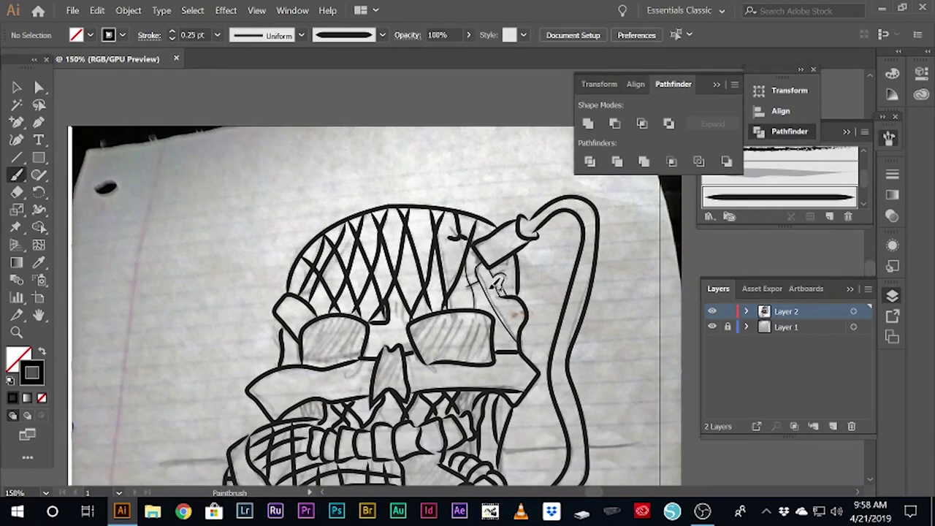
pyautogui.scroll(-4, 529, 257)
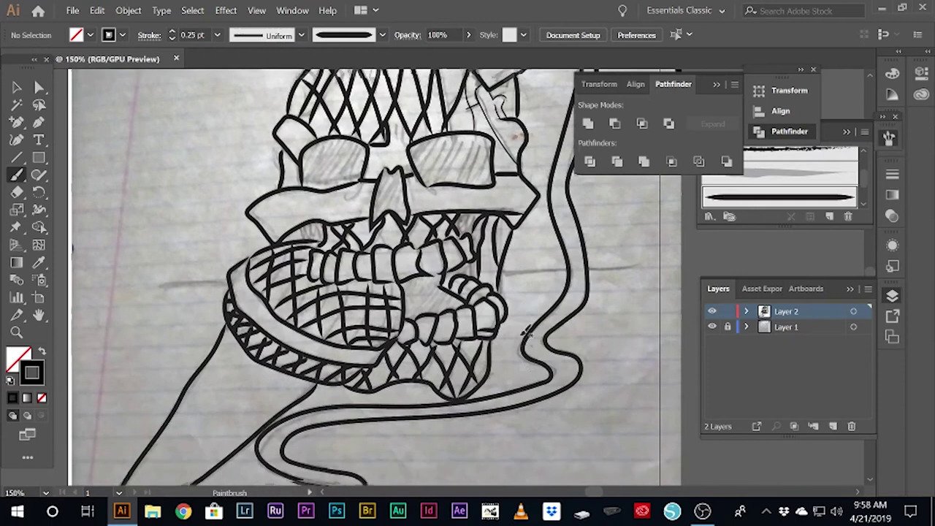
pyautogui.scroll(-5, 507, 336)
pyautogui.hotkey('ctrl', '-')
pyautogui.hotkey('ctrl', '-')
pyautogui.hotkey('ctrl', '-')
pyautogui.click(712, 327)
pyautogui.click(712, 327)
pyautogui.click(712, 326)
pyautogui.click(712, 327)
pyautogui.click(712, 326)
pyautogui.click(712, 327)
pyautogui.click(712, 327)
pyautogui.click(712, 327)
pyautogui.click(712, 327)
pyautogui.click(712, 327)
pyautogui.click(712, 327)
pyautogui.click(712, 327)
pyautogui.click(712, 327)
pyautogui.click(712, 327)
pyautogui.click(712, 327)
pyautogui.click(712, 327)
pyautogui.click(712, 327)
pyautogui.click(712, 327)
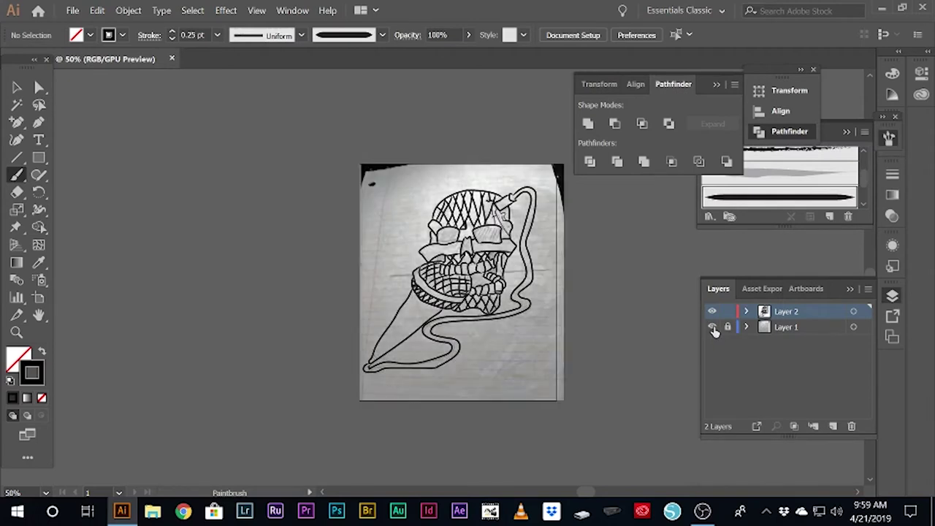
pyautogui.doubleClick(712, 328)
pyautogui.doubleClick(712, 327)
pyautogui.doubleClick(712, 327)
pyautogui.click(712, 327)
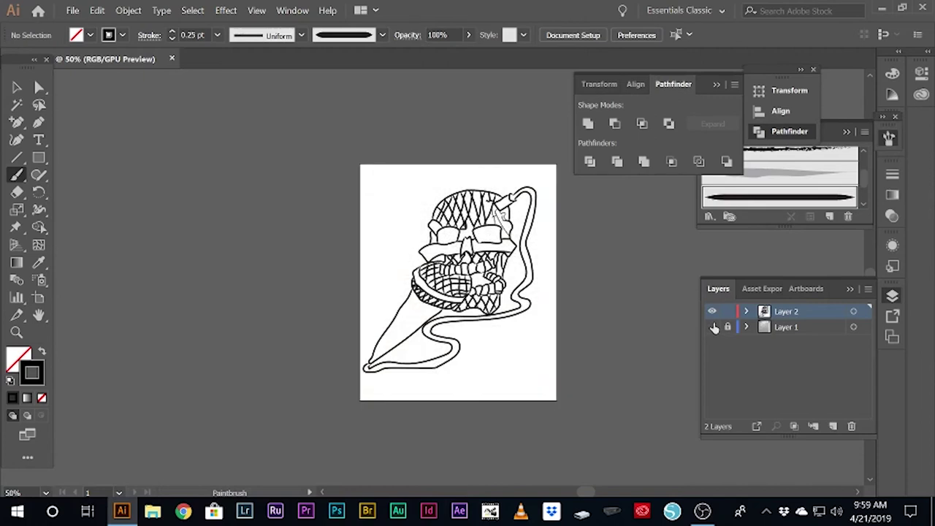
pyautogui.click(712, 326)
pyautogui.scroll(2, 432, 386)
pyautogui.scroll(1, 215, 354)
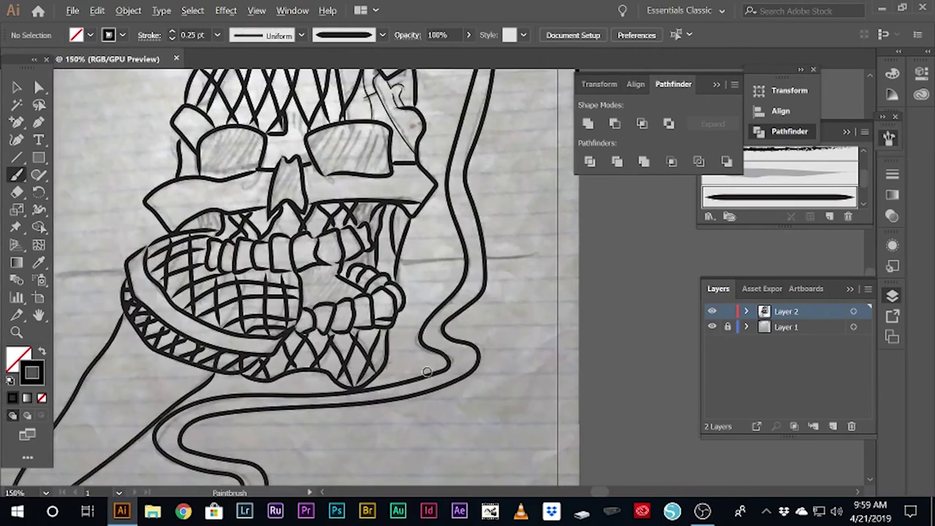
pyautogui.moveTo(360, 144); pyautogui.dragTo(372, 157)
pyautogui.hotkey('ctrl', 'z')
# - Add a new Layer 3 and try a 7 pt brush loop around the right eye, undoing it
pyautogui.click(833, 425)
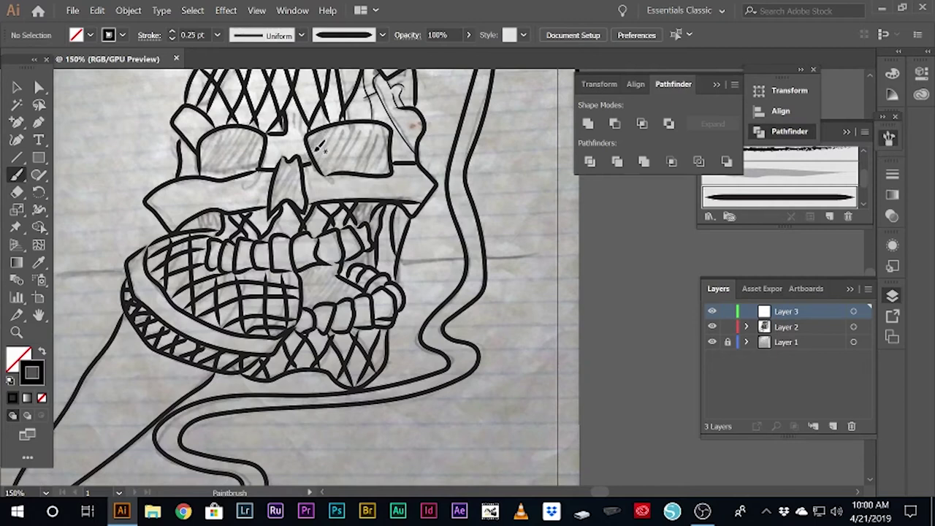
pyautogui.moveTo(319, 146); pyautogui.dragTo(379, 168)
pyautogui.hotkey('ctrl', 'z')
pyautogui.click(217, 35)
pyautogui.click(237, 198)
pyautogui.moveTo(387, 169); pyautogui.dragTo(395, 173)
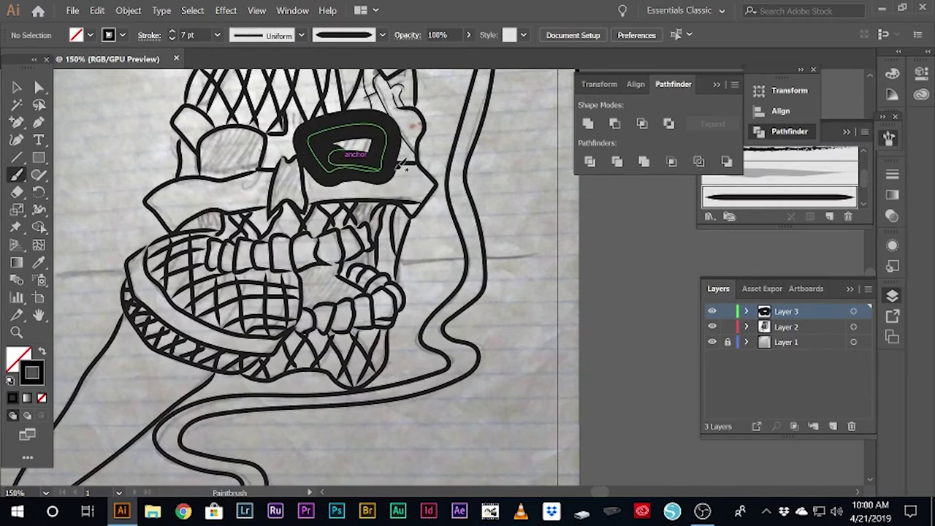
pyautogui.hotkey('ctrl', 'z')
# - Brush black into the right eye socket at 5 pt, then undo the brushed paint
pyautogui.click(217, 35)
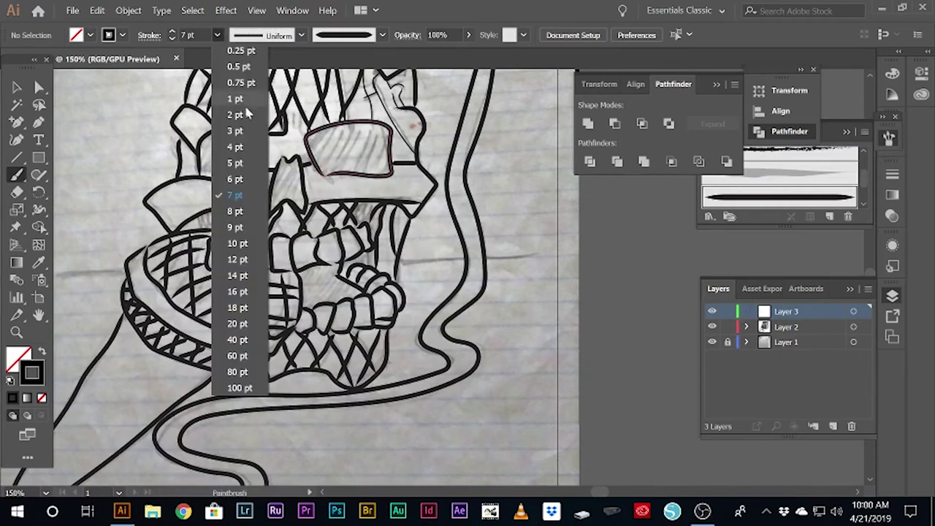
pyautogui.click(234, 158)
pyautogui.moveTo(369, 138); pyautogui.dragTo(357, 146)
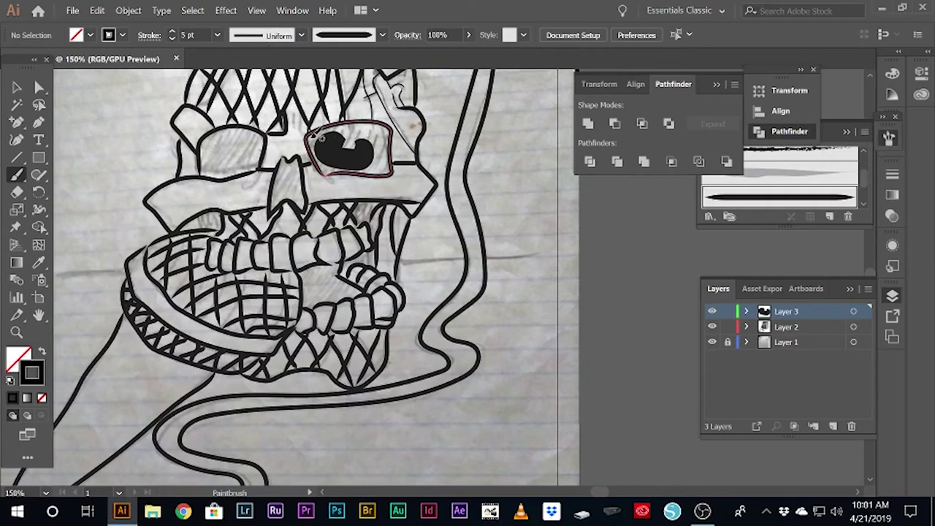
pyautogui.moveTo(319, 143); pyautogui.dragTo(343, 146)
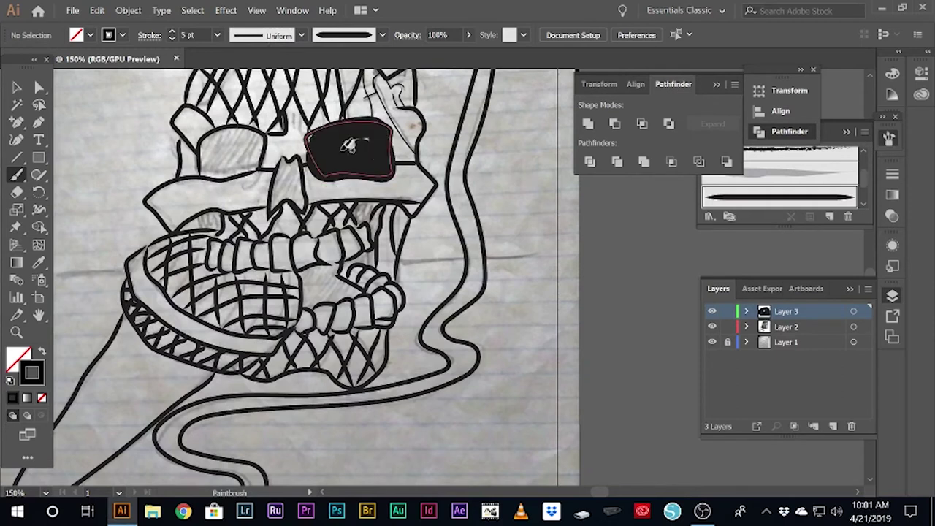
pyautogui.hotkey('ctrl', 'z')
pyautogui.hotkey('ctrl', 'z')
pyautogui.hotkey('ctrl', 'z')
# - Switch to the Pen tool and set the fill colour to black
pyautogui.press('p')
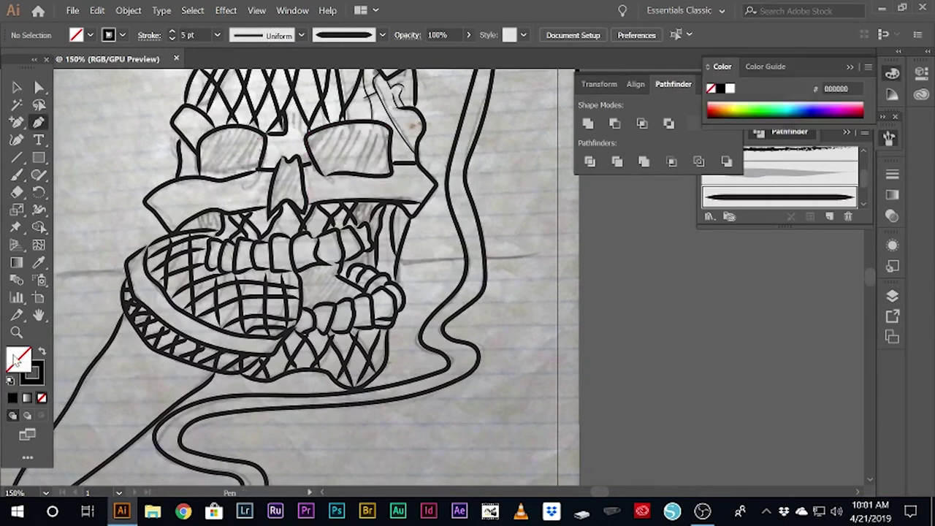
pyautogui.doubleClick(19, 358)
pyautogui.click(384, 236)
pyautogui.click(42, 398)
pyautogui.doubleClick(19, 358)
pyautogui.click(384, 236)
pyautogui.doubleClick(19, 358)
pyautogui.click(384, 236)
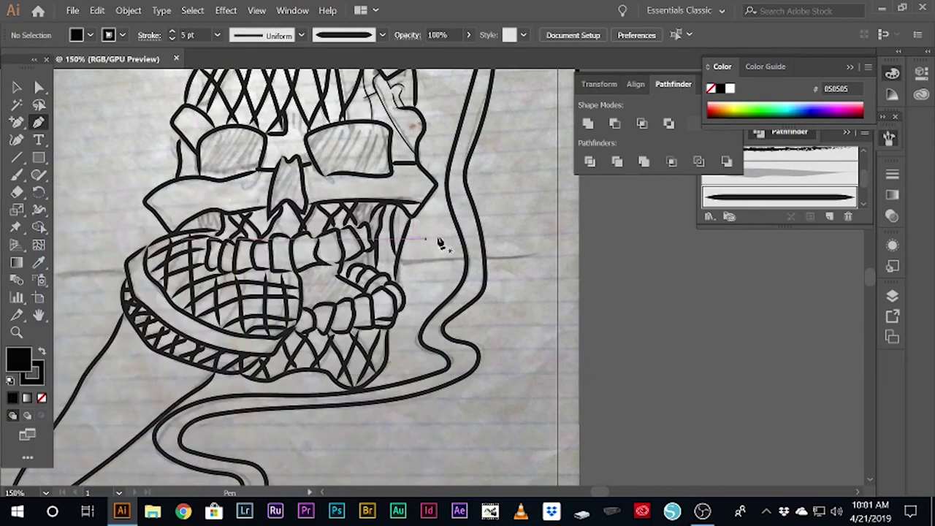
# - Draw a closed black eye shape over the right eye socket with the Pen
pyautogui.click(390, 129)
pyautogui.moveTo(309, 138); pyautogui.dragTo(319, 146)
pyautogui.click(322, 175)
pyautogui.click(390, 176)
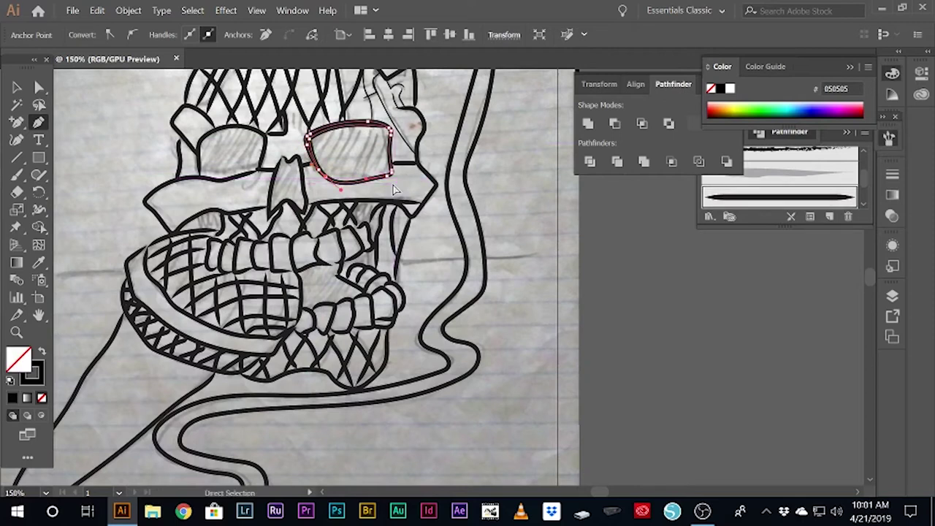
pyautogui.moveTo(333, 183); pyautogui.dragTo(328, 179)
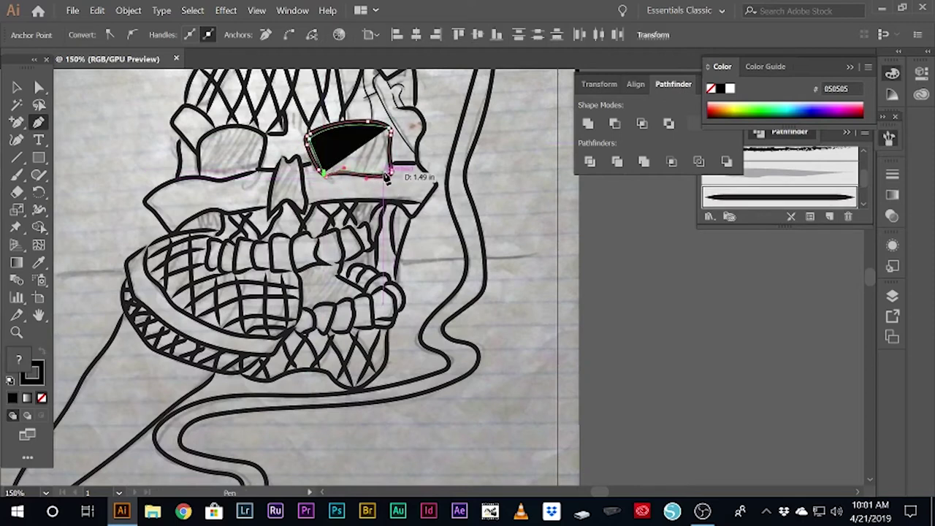
pyautogui.moveTo(389, 173); pyautogui.dragTo(391, 177)
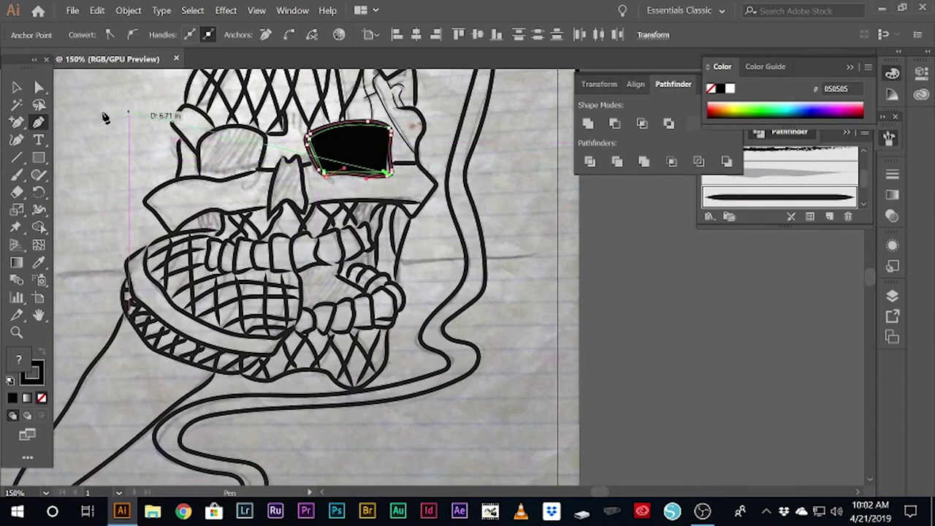
# - Refine the eye shape's top-left corner and right edge anchors with Direct Selection
pyautogui.click(892, 295)
pyautogui.press('a')
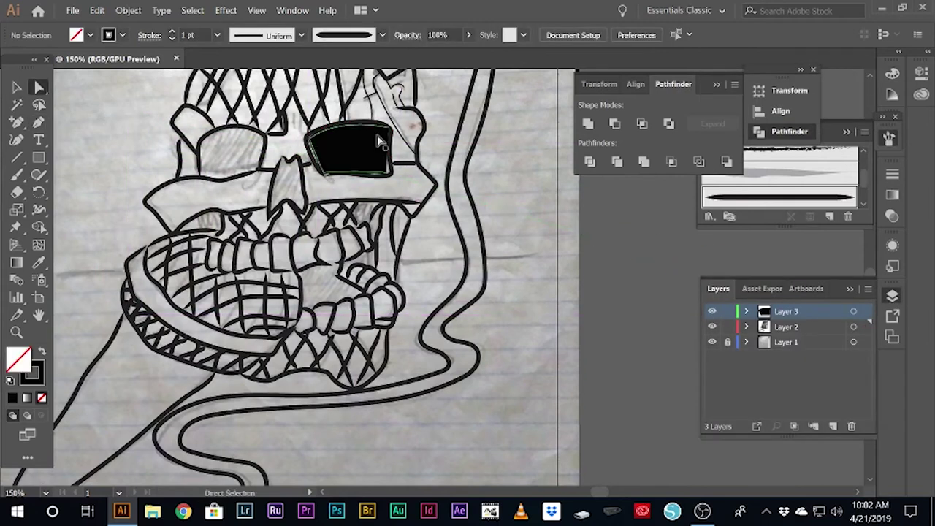
pyautogui.moveTo(322, 146); pyautogui.dragTo(313, 141)
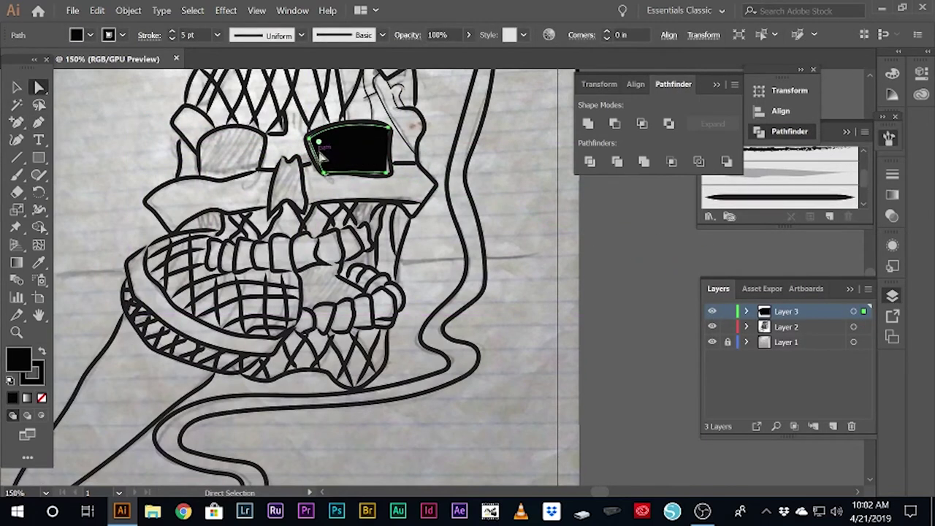
pyautogui.click(392, 175)
pyautogui.moveTo(324, 149); pyautogui.dragTo(320, 145)
pyautogui.moveTo(387, 174); pyautogui.dragTo(394, 174)
# - Resize and reposition the black eye shape with the Selection tool
pyautogui.click(17, 87)
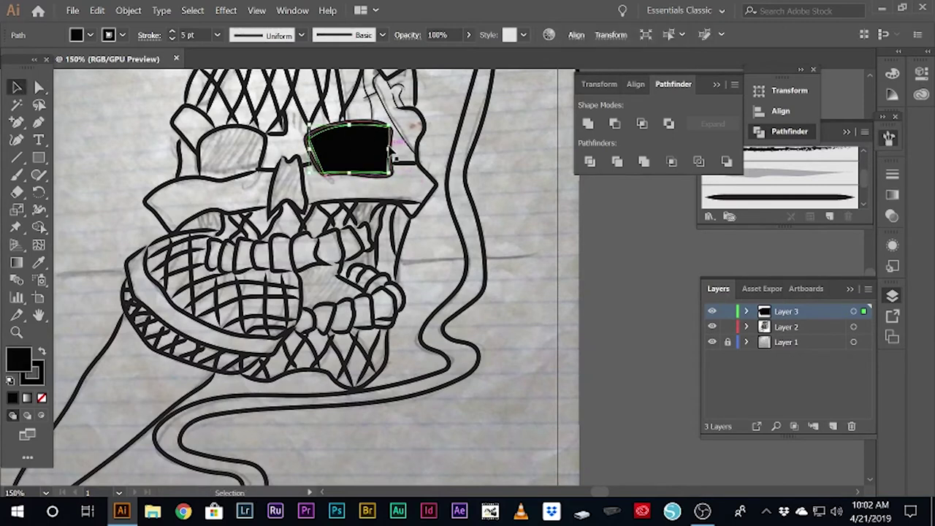
pyautogui.moveTo(356, 158); pyautogui.dragTo(397, 175)
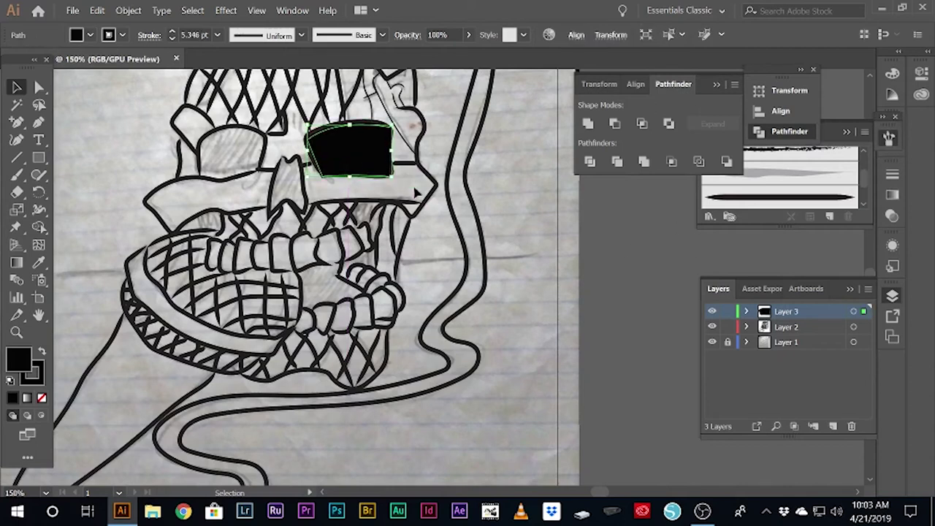
pyautogui.click(630, 281)
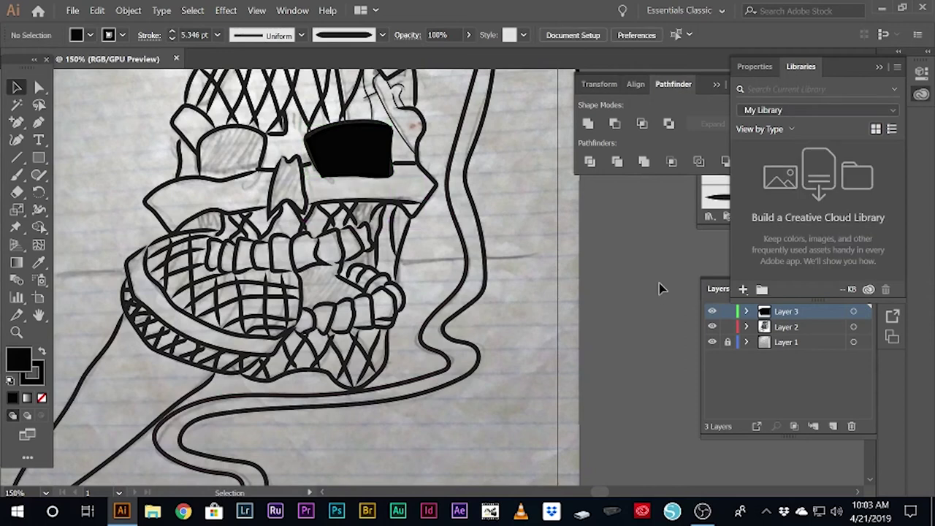
pyautogui.click(367, 151)
# - Delete the black eye shape, save the file and fit the artboard in view
pyautogui.press('Delete')
pyautogui.press('a')
pyautogui.hotkey('ctrl', 's')
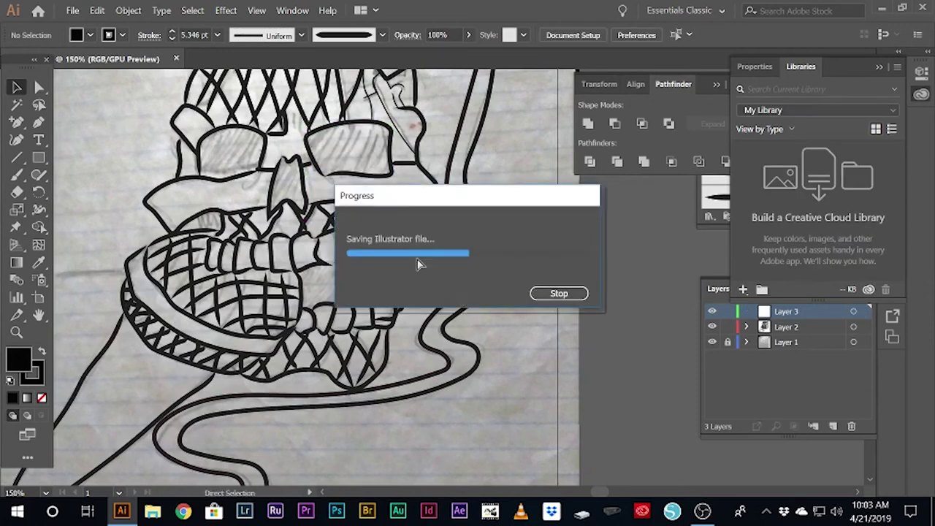
pyautogui.hotkey('ctrl', '0')
# - Delete the empty Layer 3 and toggle layer visibility to compare the line art with the photo
pyautogui.click(711, 327)
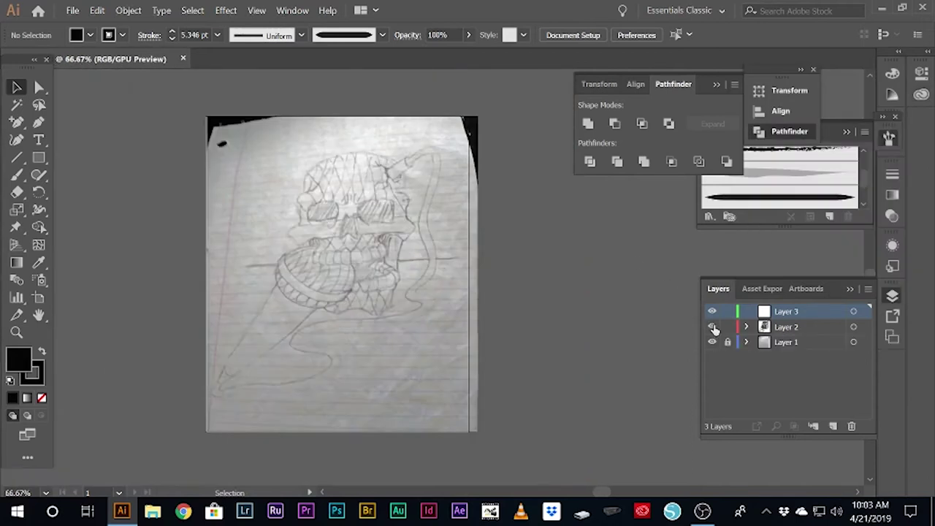
pyautogui.click(711, 327)
pyautogui.click(851, 426)
pyautogui.click(712, 327)
pyautogui.click(712, 327)
pyautogui.click(712, 327)
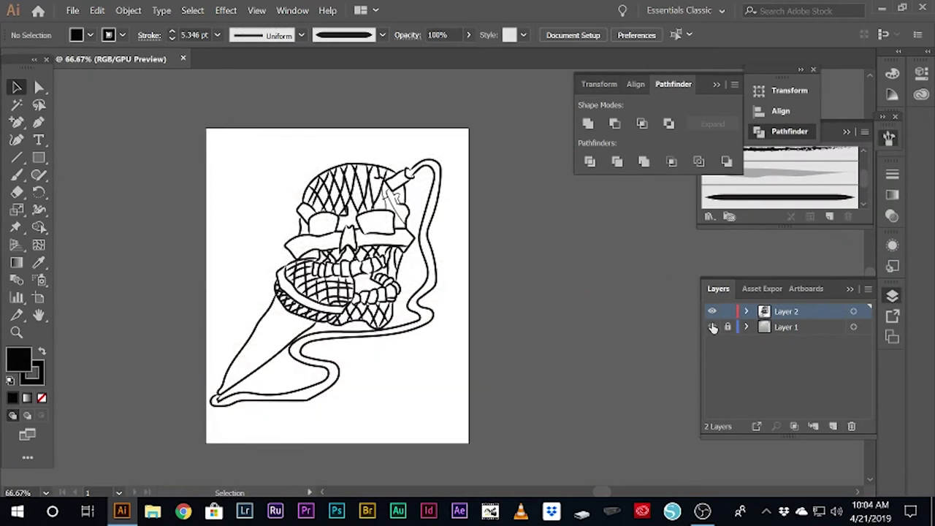
pyautogui.click(711, 327)
pyautogui.press('a')
pyautogui.click(263, 314)
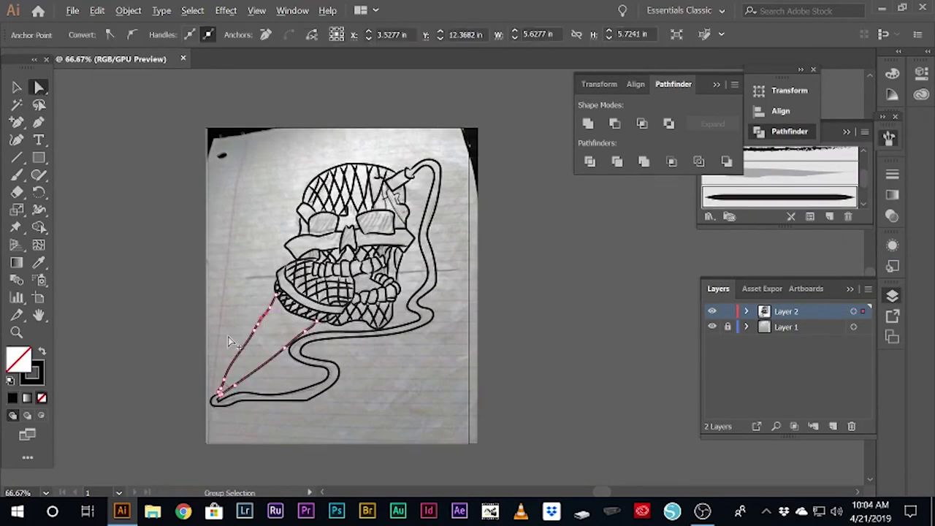
# - Select the cone outline and drag its top and bottom tip anchors into place
pyautogui.scroll(2, 234, 343)
pyautogui.click(310, 301)
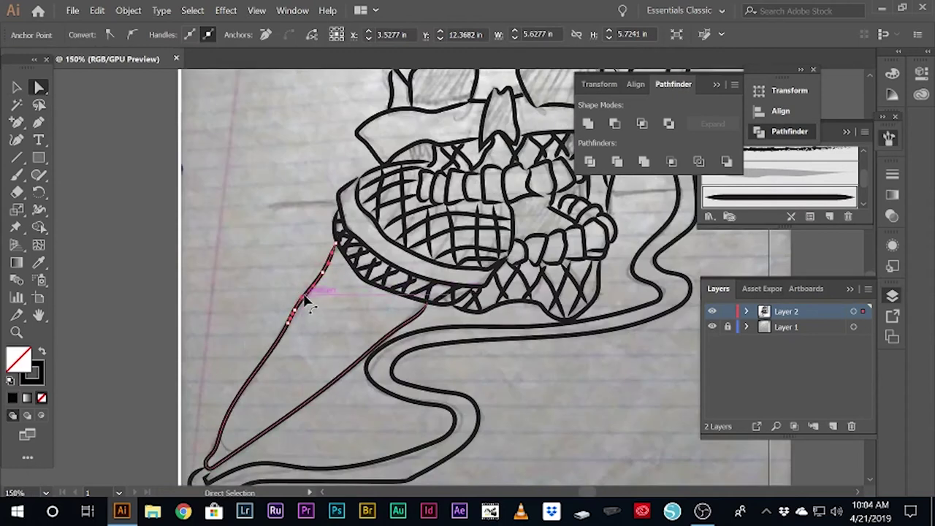
pyautogui.moveTo(334, 247); pyautogui.dragTo(337, 242)
pyautogui.moveTo(219, 462); pyautogui.dragTo(207, 454)
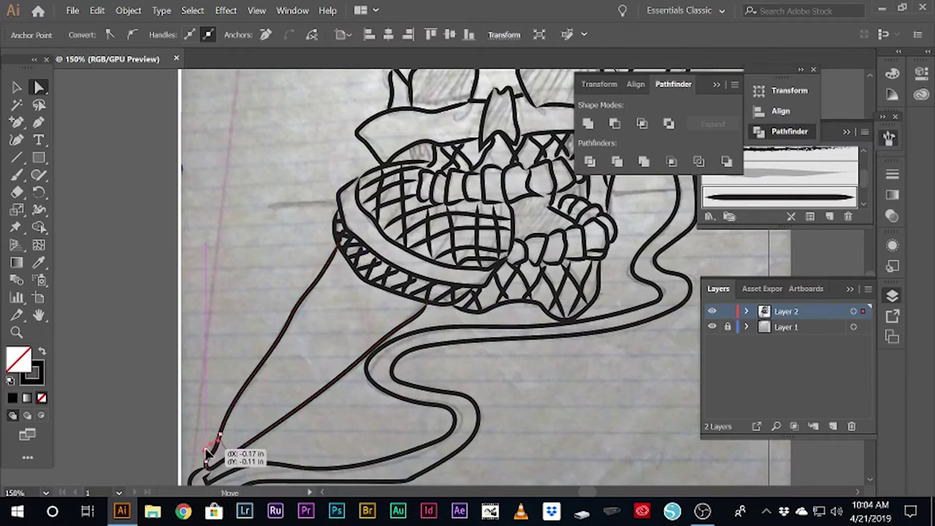
pyautogui.moveTo(206, 454)
pyautogui.mouseDown()
pyautogui.moveTo(223, 456)
pyautogui.moveTo(210, 454)
pyautogui.mouseUp()
pyautogui.scroll(-2, 210, 424)
pyautogui.moveTo(217, 401); pyautogui.dragTo(214, 386)
# - Realign the anchors at the cone tip and the lower cone curve's tip
pyautogui.click(204, 417)
pyautogui.click(209, 387)
pyautogui.click(212, 402)
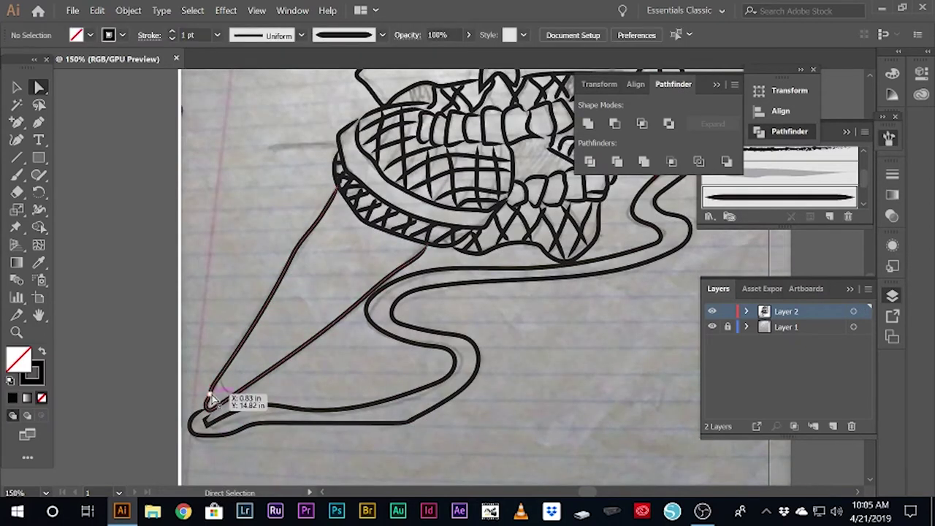
pyautogui.moveTo(212, 402); pyautogui.dragTo(208, 406)
pyautogui.click(292, 393)
pyautogui.click(209, 398)
pyautogui.moveTo(209, 398); pyautogui.dragTo(209, 423)
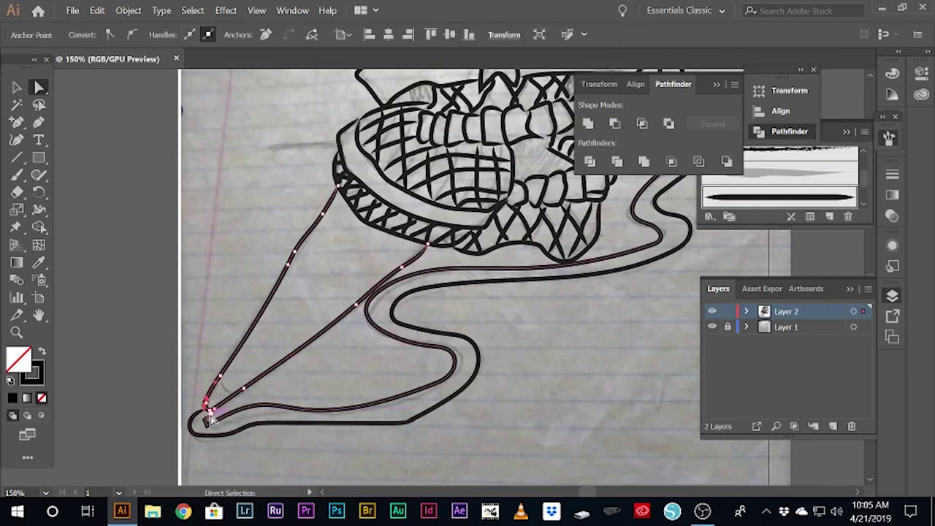
pyautogui.click(356, 389)
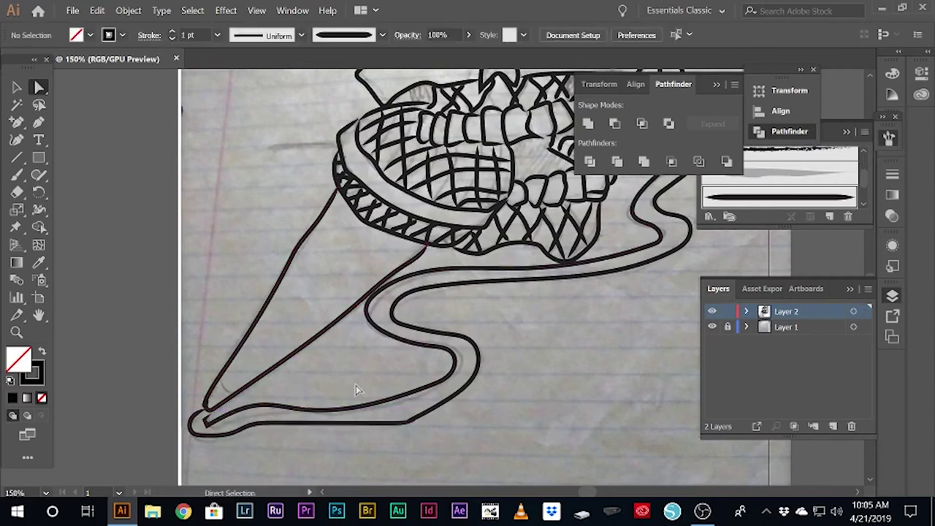
pyautogui.moveTo(408, 423)
pyautogui.mouseDown()
pyautogui.moveTo(417, 430)
pyautogui.moveTo(378, 451)
pyautogui.mouseUp()
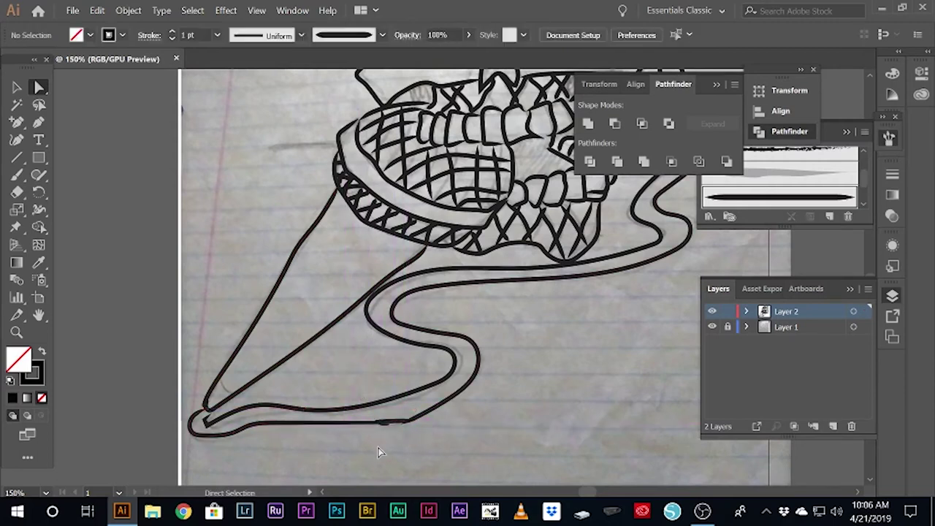
# - Zoom in closely on the cone tip and select the upper cone path there
pyautogui.click(208, 417)
pyautogui.click(211, 419)
pyautogui.click(211, 418)
pyautogui.click(213, 415)
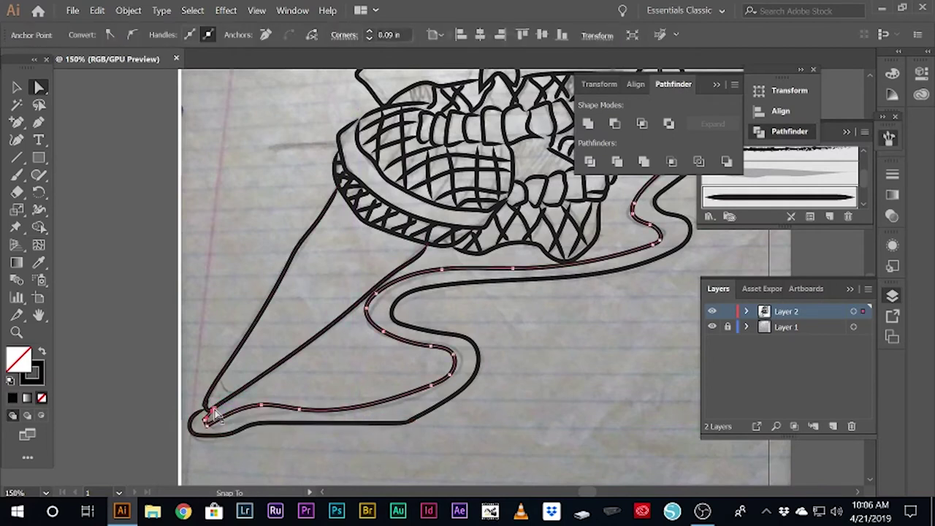
pyautogui.click(215, 420)
pyautogui.moveTo(205, 427); pyautogui.dragTo(266, 395)
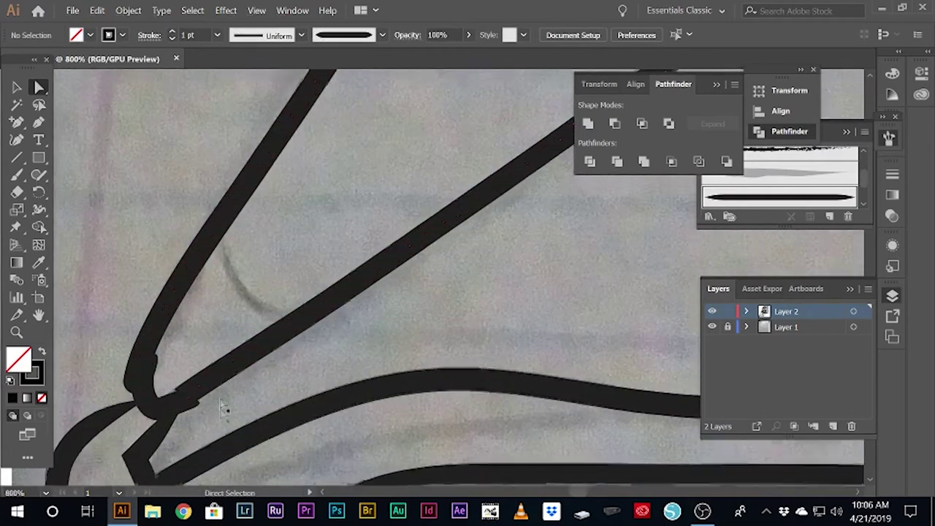
pyautogui.click(149, 376)
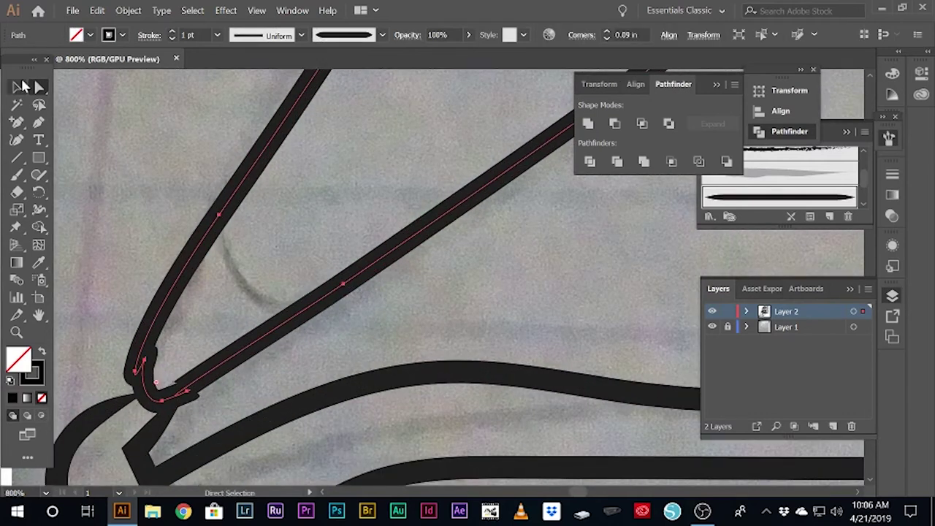
# - Round the cone tip corner with the live corner widget, settling at 0.09 in
pyautogui.click(17, 86)
pyautogui.press('a')
pyautogui.moveTo(156, 385); pyautogui.dragTo(157, 374)
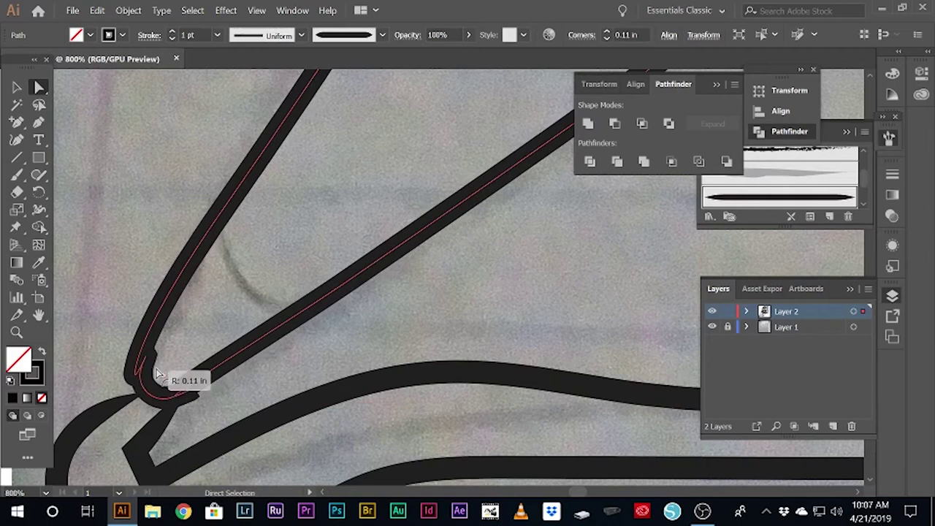
pyautogui.moveTo(153, 374); pyautogui.dragTo(180, 377)
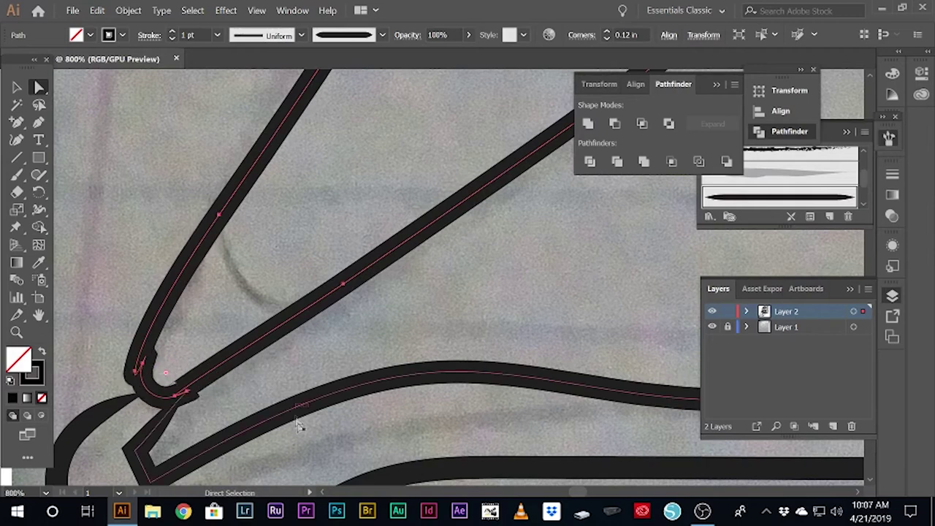
pyautogui.scroll(-3, 467, 438)
pyautogui.scroll(-3, 467, 438)
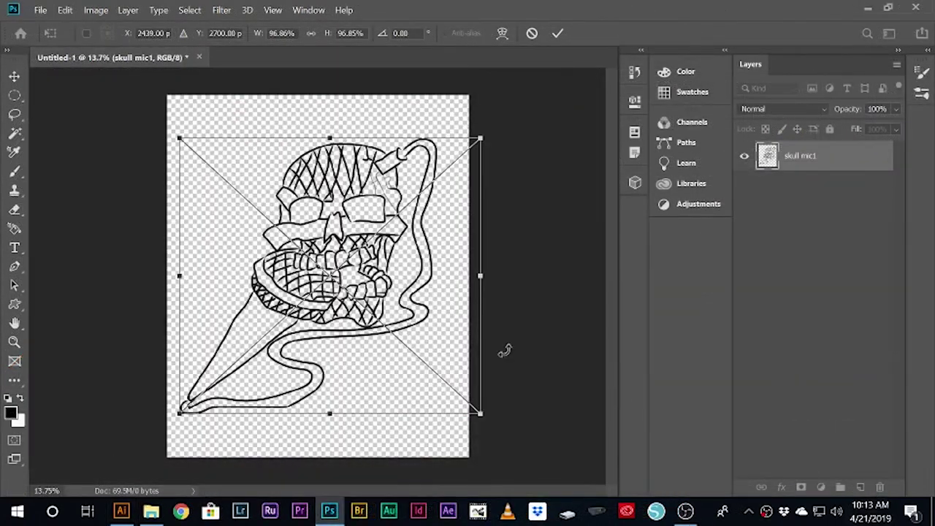
# - Commit the placed art, add a new layer and paint the right eye socket solid black
pyautogui.press('b')
pyautogui.press('Return')
pyautogui.click(861, 486)
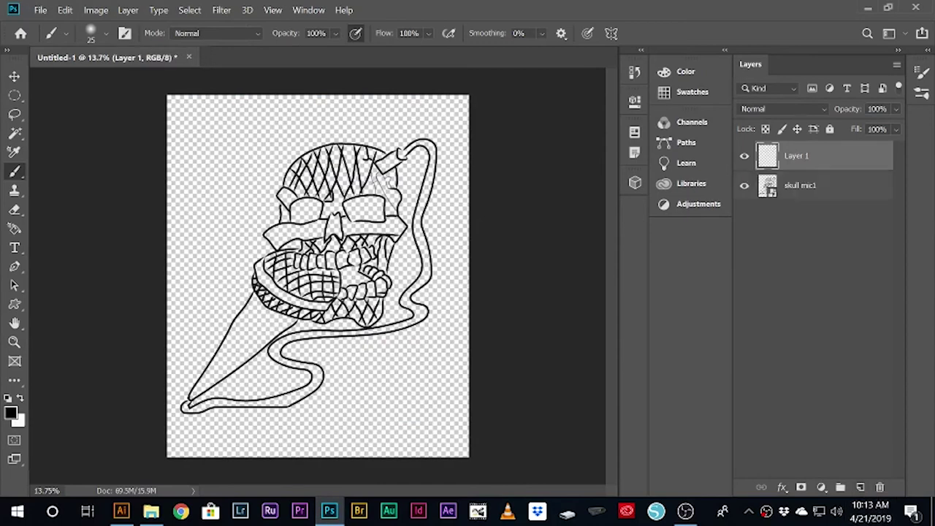
pyautogui.scroll(3, 292, 278)
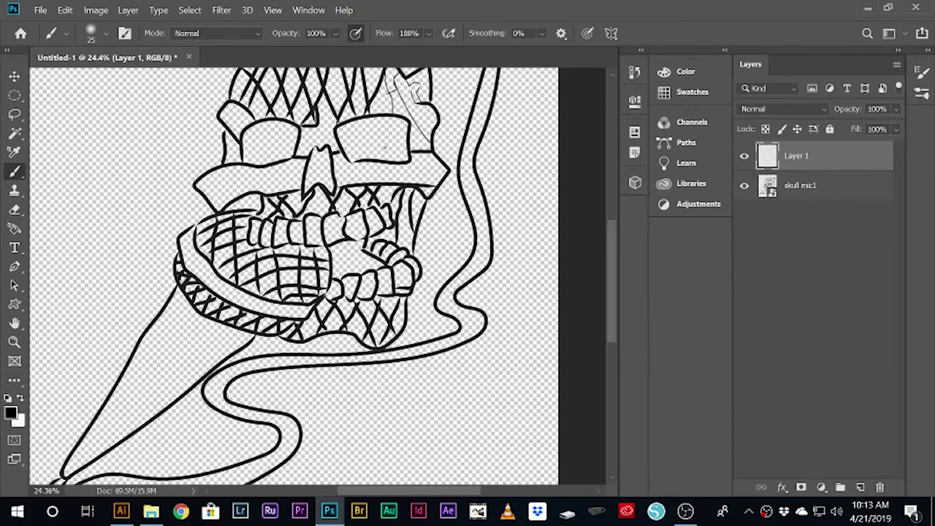
pyautogui.moveTo(400, 128)
pyautogui.mouseDown()
pyautogui.moveTo(350, 142)
pyautogui.moveTo(372, 138)
pyautogui.moveTo(417, 160)
pyautogui.moveTo(325, 182)
pyautogui.moveTo(417, 192)
pyautogui.moveTo(328, 186)
pyautogui.moveTo(426, 211)
pyautogui.moveTo(343, 218)
pyautogui.mouseUp()
pyautogui.scroll(2, 372, 139)
pyautogui.scroll(2, 372, 139)
pyautogui.press('[')
pyautogui.press('[')
pyautogui.press('[')
pyautogui.moveTo(411, 187)
pyautogui.mouseDown()
pyautogui.moveTo(445, 167)
pyautogui.moveTo(417, 223)
pyautogui.moveTo(443, 206)
pyautogui.moveTo(409, 159)
pyautogui.moveTo(327, 189)
pyautogui.moveTo(382, 219)
pyautogui.moveTo(365, 223)
pyautogui.moveTo(317, 178)
pyautogui.moveTo(418, 165)
pyautogui.mouseUp()
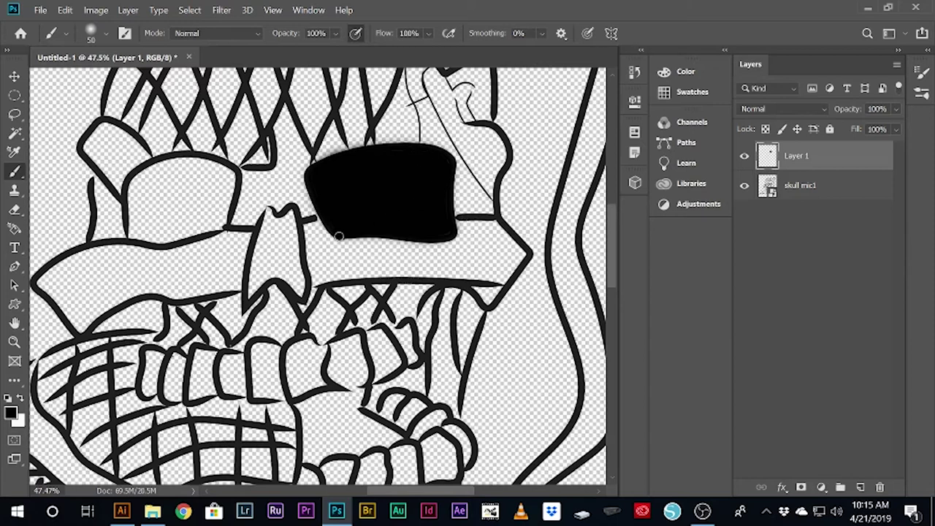
# - Paint the left eye socket solid black and clean the grey fringe along its bottom
pyautogui.moveTo(441, 491); pyautogui.dragTo(387, 491)
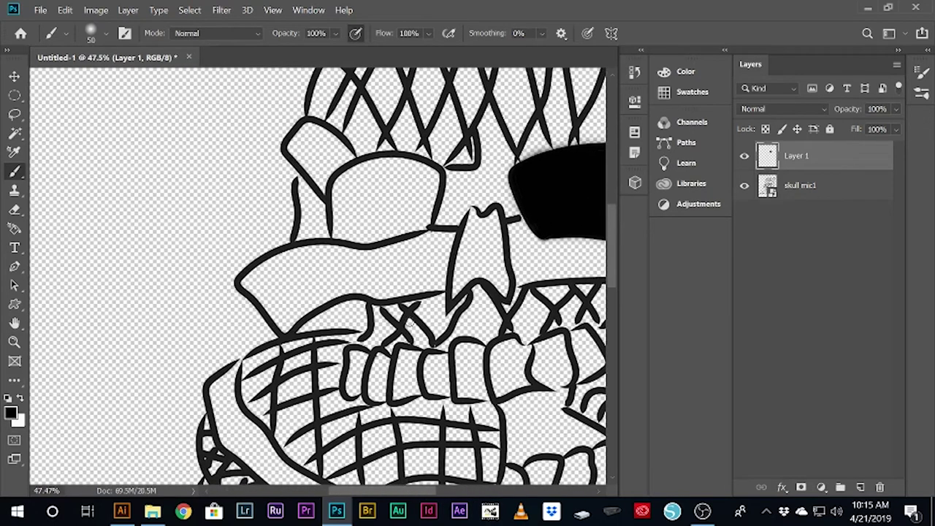
pyautogui.moveTo(426, 219)
pyautogui.mouseDown()
pyautogui.moveTo(385, 159)
pyautogui.moveTo(369, 162)
pyautogui.mouseUp()
pyautogui.press(']')
pyautogui.press(']')
pyautogui.press(']')
pyautogui.moveTo(431, 182)
pyautogui.mouseDown()
pyautogui.moveTo(409, 164)
pyautogui.moveTo(343, 189)
pyautogui.moveTo(409, 191)
pyautogui.moveTo(369, 183)
pyautogui.moveTo(333, 209)
pyautogui.moveTo(379, 165)
pyautogui.moveTo(428, 182)
pyautogui.moveTo(355, 226)
pyautogui.moveTo(375, 169)
pyautogui.moveTo(428, 183)
pyautogui.moveTo(409, 217)
pyautogui.mouseUp()
pyautogui.press('[')
pyautogui.press('[')
pyautogui.press('[')
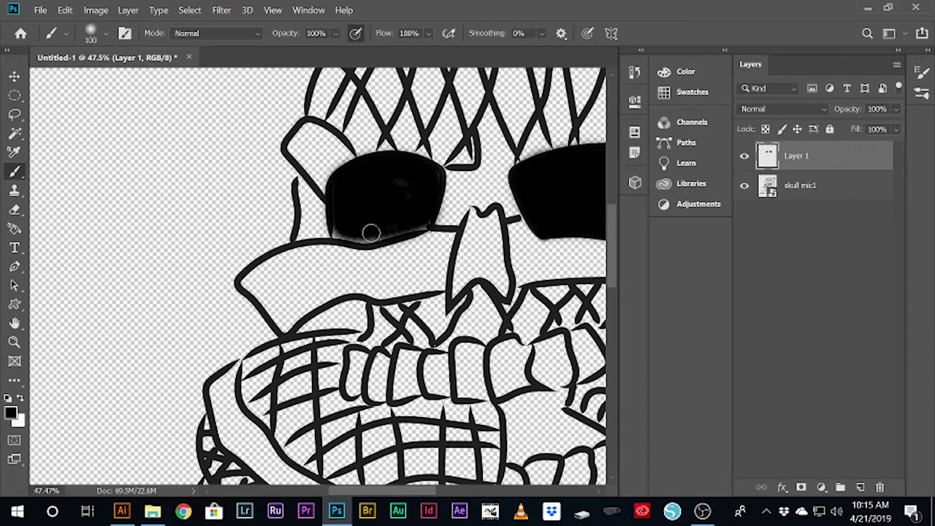
pyautogui.moveTo(336, 228)
pyautogui.mouseDown()
pyautogui.moveTo(366, 238)
pyautogui.moveTo(424, 225)
pyautogui.mouseUp()
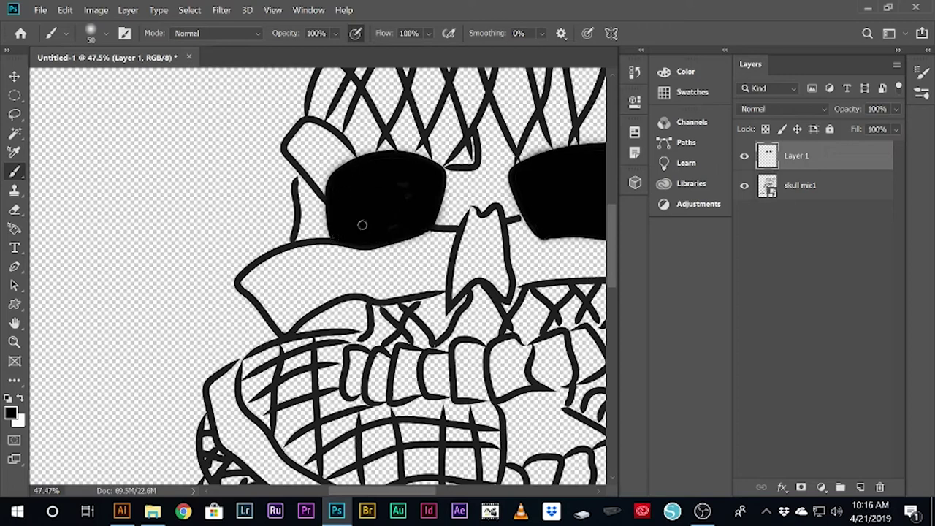
pyautogui.scroll(-3, 430, 226)
pyautogui.scroll(-1, 434, 230)
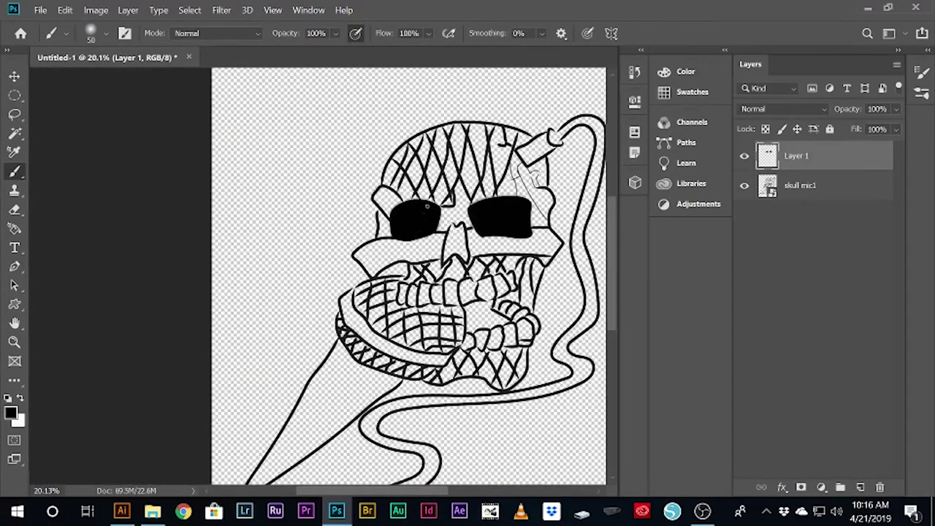
# - Paint both sides of the skull's nose cavity solid black, covering the last white patch
pyautogui.scroll(2, 492, 232)
pyautogui.scroll(1, 487, 190)
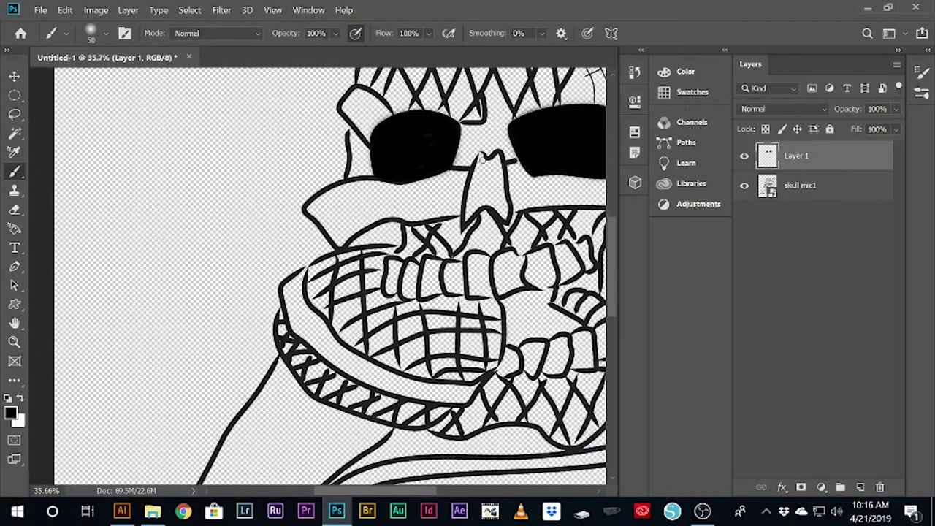
pyautogui.moveTo(481, 155); pyautogui.dragTo(504, 206)
pyautogui.moveTo(492, 167)
pyautogui.mouseDown()
pyautogui.moveTo(471, 209)
pyautogui.moveTo(488, 166)
pyautogui.moveTo(475, 206)
pyautogui.moveTo(494, 167)
pyautogui.moveTo(501, 192)
pyautogui.moveTo(480, 211)
pyautogui.mouseUp()
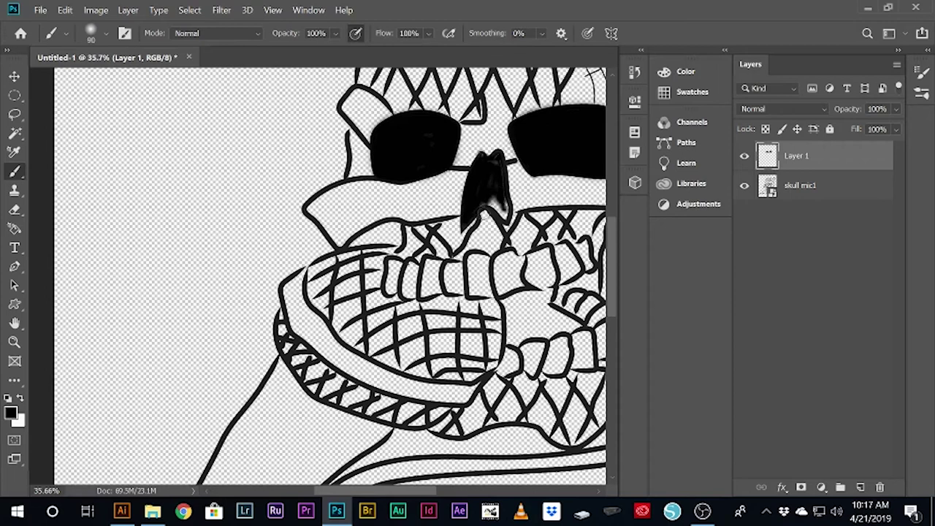
pyautogui.scroll(2, 423, 206)
pyautogui.scroll(2, 422, 207)
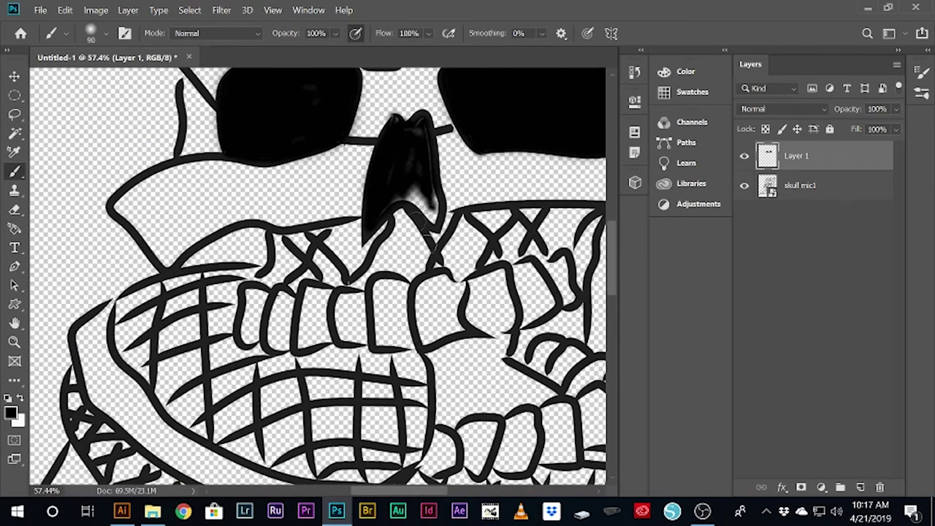
pyautogui.moveTo(431, 200)
pyautogui.mouseDown()
pyautogui.moveTo(413, 192)
pyautogui.moveTo(407, 209)
pyautogui.moveTo(431, 215)
pyautogui.moveTo(435, 191)
pyautogui.mouseUp()
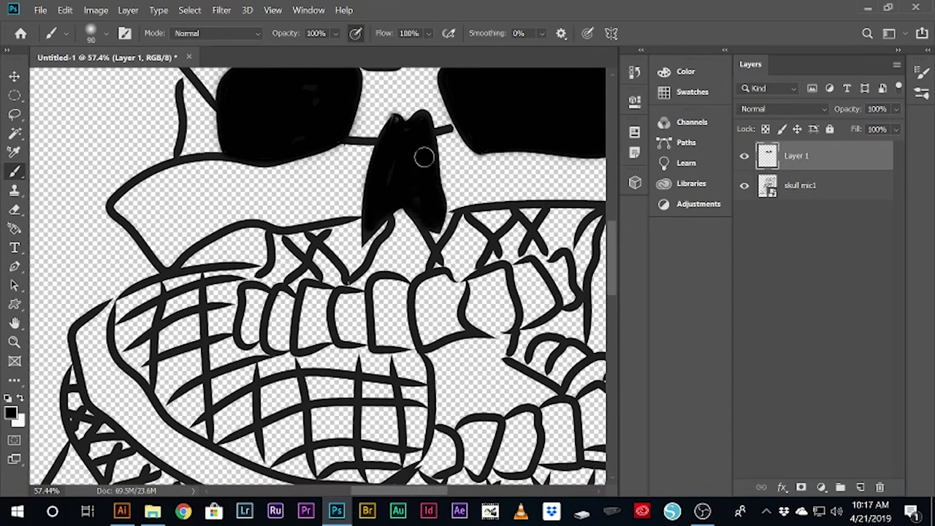
pyautogui.press('[')
pyautogui.press('[')
pyautogui.press('[')
pyautogui.hotkey('ctrl', '0')
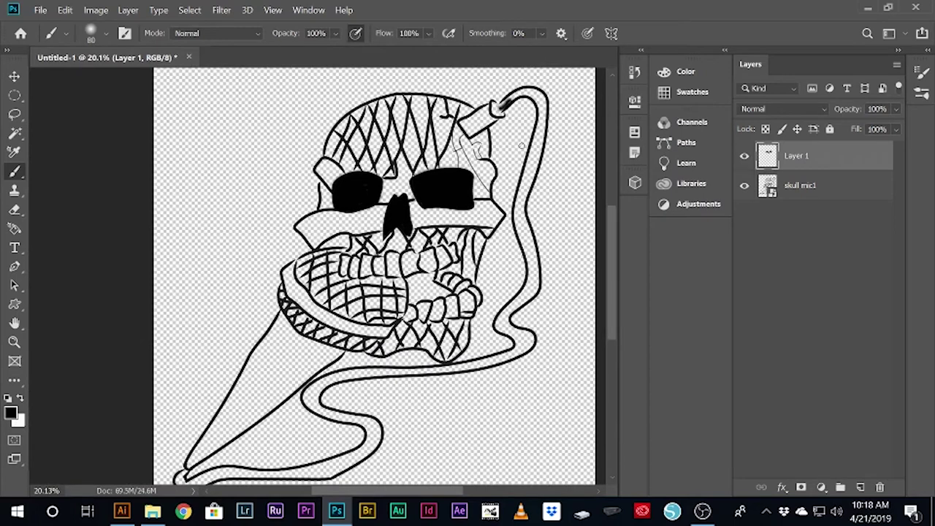
# - Paint the cord solid black from the plug down its right side
pyautogui.moveTo(502, 106); pyautogui.dragTo(525, 192)
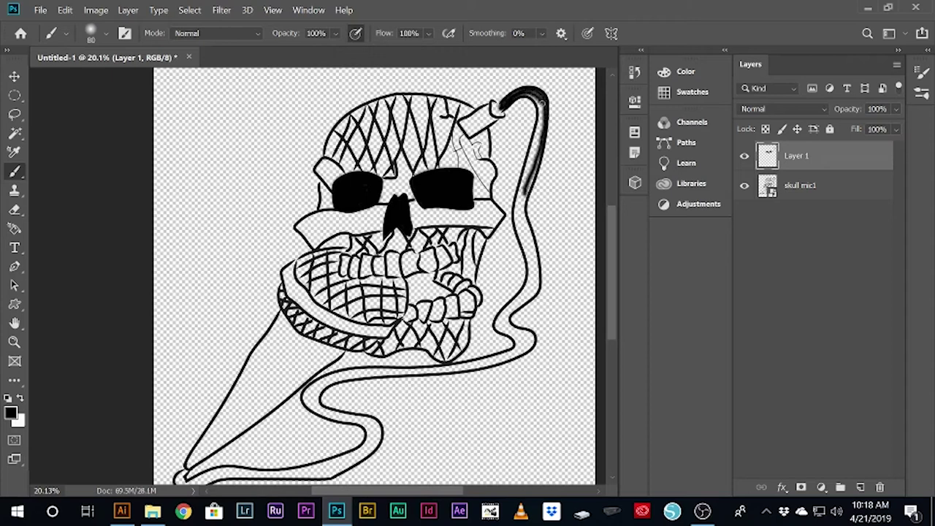
pyautogui.moveTo(541, 103); pyautogui.dragTo(519, 220)
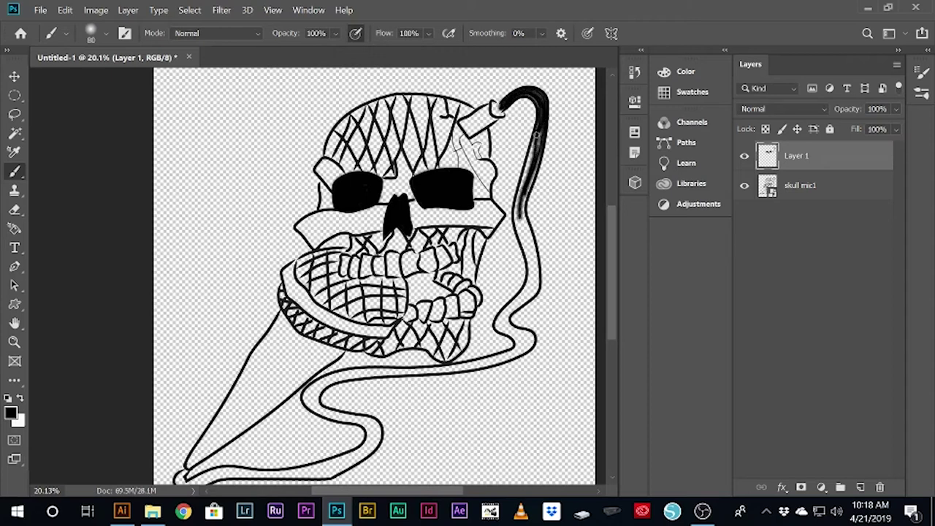
pyautogui.moveTo(536, 134); pyautogui.dragTo(520, 226)
pyautogui.scroll(2, 520, 226)
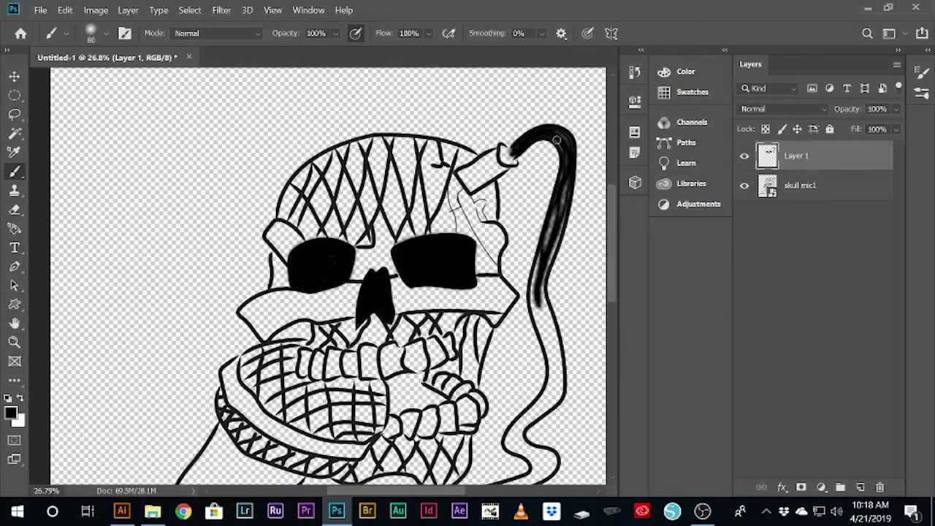
pyautogui.moveTo(563, 137); pyautogui.dragTo(537, 321)
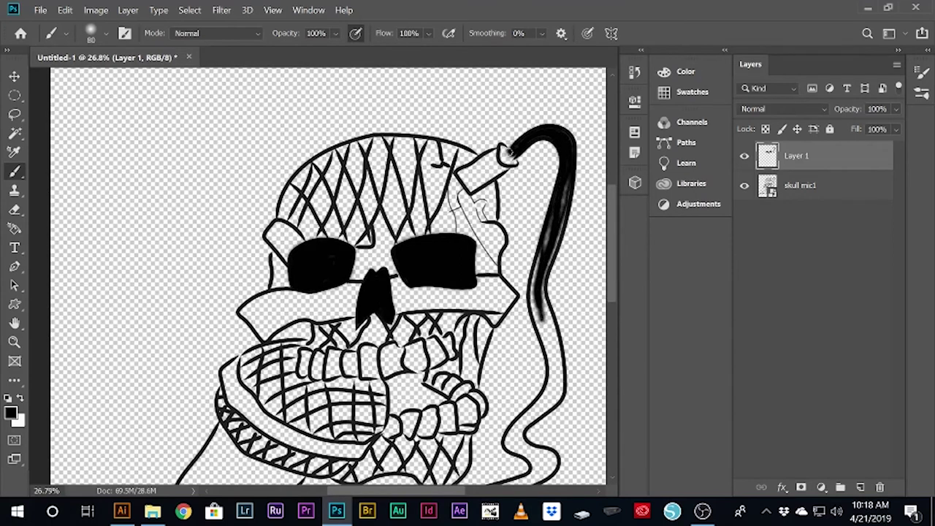
pyautogui.moveTo(562, 183); pyautogui.dragTo(538, 332)
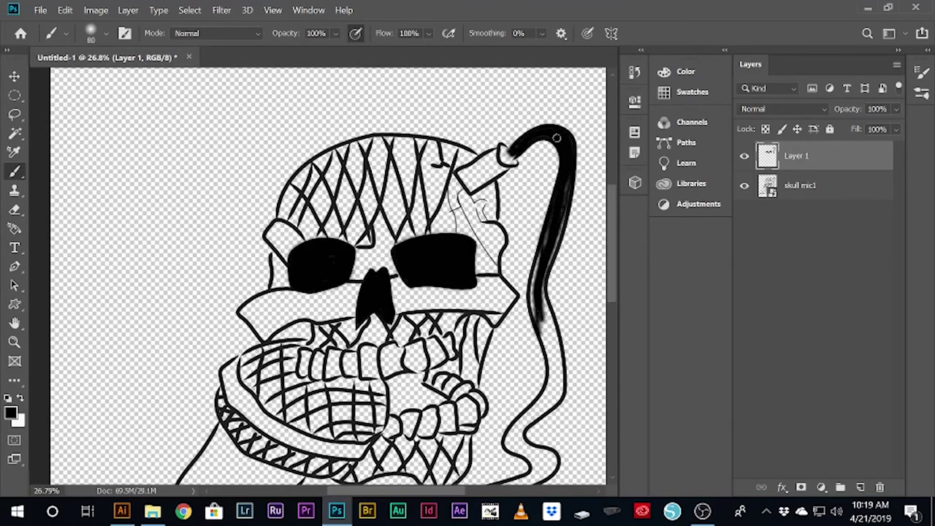
pyautogui.moveTo(551, 245)
pyautogui.mouseDown()
pyautogui.moveTo(537, 325)
pyautogui.moveTo(531, 267)
pyautogui.moveTo(567, 194)
pyautogui.mouseUp()
pyautogui.moveTo(550, 252)
pyautogui.mouseDown()
pyautogui.moveTo(553, 365)
pyautogui.moveTo(540, 287)
pyautogui.moveTo(559, 394)
pyautogui.moveTo(561, 382)
pyautogui.moveTo(540, 412)
pyautogui.mouseUp()
# - Repaint the lower cord and its curve black, undoing a stray stroke
pyautogui.scroll(-2, 540, 409)
pyautogui.moveTo(554, 292)
pyautogui.mouseDown()
pyautogui.moveTo(538, 347)
pyautogui.moveTo(562, 358)
pyautogui.mouseUp()
pyautogui.hotkey('ctrl', 'z')
pyautogui.moveTo(554, 292); pyautogui.dragTo(534, 351)
pyautogui.moveTo(558, 296)
pyautogui.mouseDown()
pyautogui.moveTo(515, 358)
pyautogui.moveTo(552, 311)
pyautogui.moveTo(511, 374)
pyautogui.moveTo(531, 394)
pyautogui.moveTo(536, 365)
pyautogui.mouseUp()
pyautogui.scroll(-1, 405, 264)
pyautogui.scroll(1, 405, 265)
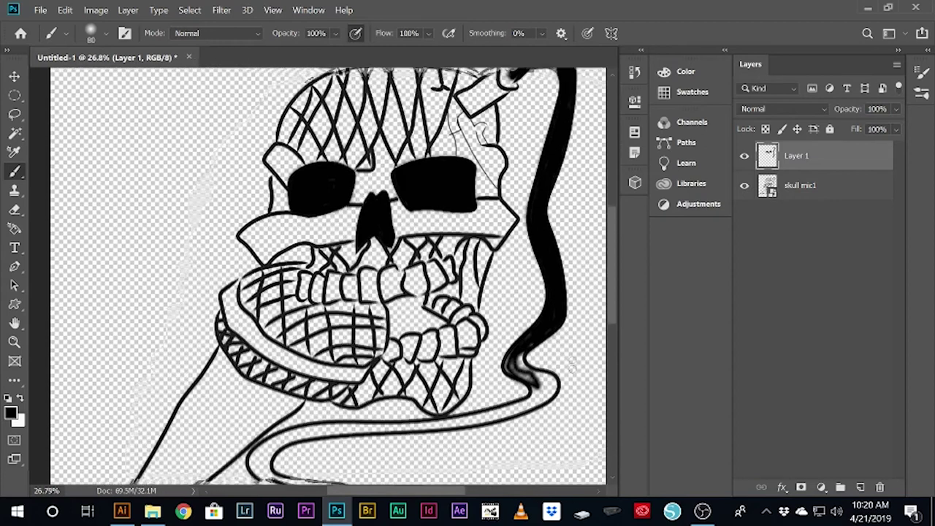
pyautogui.scroll(-2, 525, 276)
pyautogui.moveTo(521, 287)
pyautogui.mouseDown()
pyautogui.moveTo(549, 316)
pyautogui.moveTo(464, 354)
pyautogui.mouseUp()
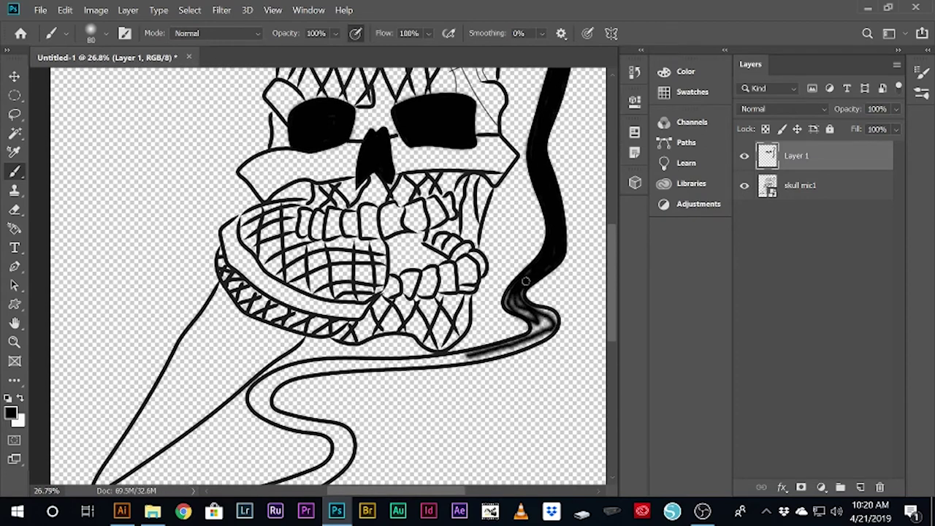
pyautogui.moveTo(513, 288)
pyautogui.mouseDown()
pyautogui.moveTo(537, 321)
pyautogui.moveTo(521, 288)
pyautogui.moveTo(549, 316)
pyautogui.moveTo(533, 341)
pyautogui.moveTo(554, 319)
pyautogui.moveTo(465, 353)
pyautogui.mouseUp()
pyautogui.moveTo(544, 334)
pyautogui.mouseDown()
pyautogui.moveTo(448, 362)
pyautogui.moveTo(511, 347)
pyautogui.moveTo(450, 359)
pyautogui.moveTo(312, 362)
pyautogui.mouseUp()
# - Blacken the cord's lower edge leftward and around its inner bend
pyautogui.scroll(-1, 590, 397)
pyautogui.moveTo(547, 318)
pyautogui.mouseDown()
pyautogui.moveTo(497, 340)
pyautogui.moveTo(389, 357)
pyautogui.moveTo(407, 372)
pyautogui.mouseUp()
pyautogui.hotkey('ctrl', 'z')
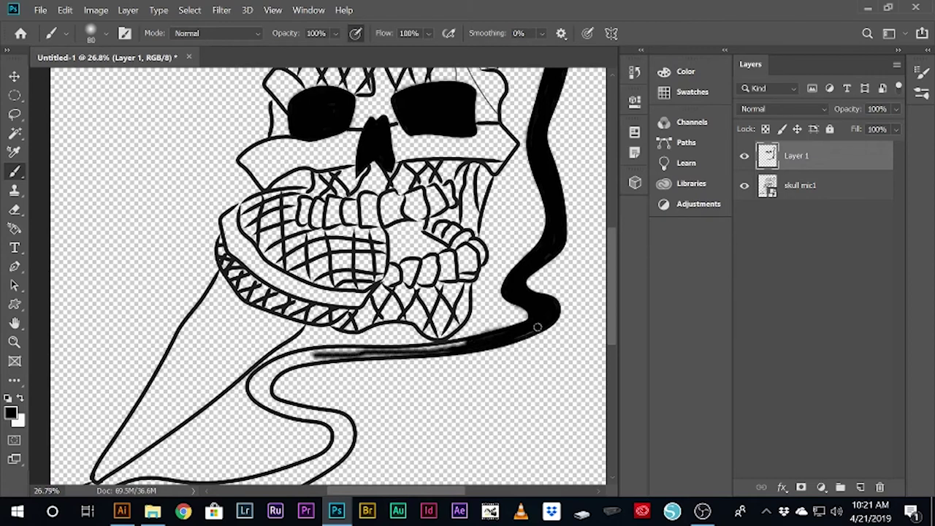
pyautogui.moveTo(475, 341)
pyautogui.mouseDown()
pyautogui.moveTo(311, 352)
pyautogui.moveTo(510, 356)
pyautogui.moveTo(412, 353)
pyautogui.mouseUp()
pyautogui.moveTo(353, 354); pyautogui.dragTo(483, 347)
pyautogui.moveTo(327, 358)
pyautogui.mouseDown()
pyautogui.moveTo(295, 357)
pyautogui.moveTo(264, 398)
pyautogui.moveTo(299, 356)
pyautogui.moveTo(252, 376)
pyautogui.moveTo(276, 407)
pyautogui.moveTo(300, 418)
pyautogui.mouseUp()
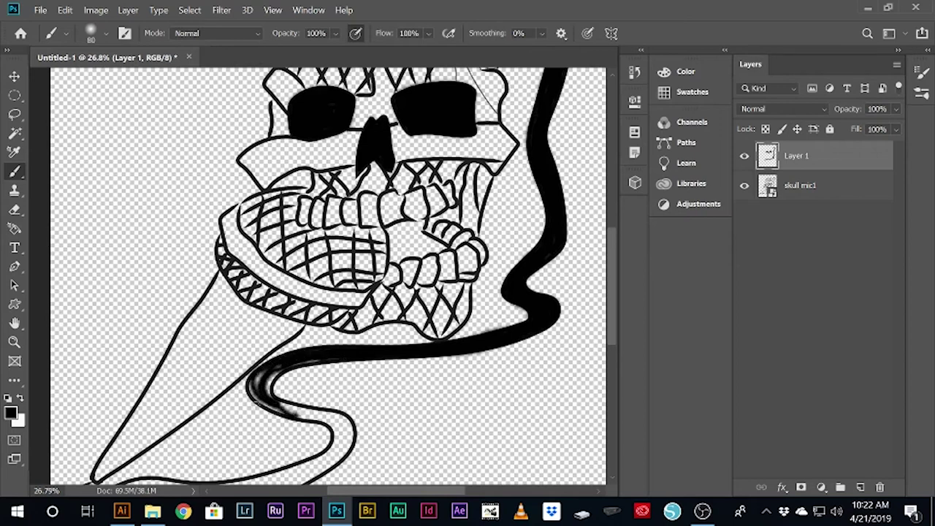
pyautogui.moveTo(320, 360)
pyautogui.mouseDown()
pyautogui.moveTo(282, 365)
pyautogui.moveTo(268, 398)
pyautogui.moveTo(252, 371)
pyautogui.moveTo(321, 420)
pyautogui.mouseUp()
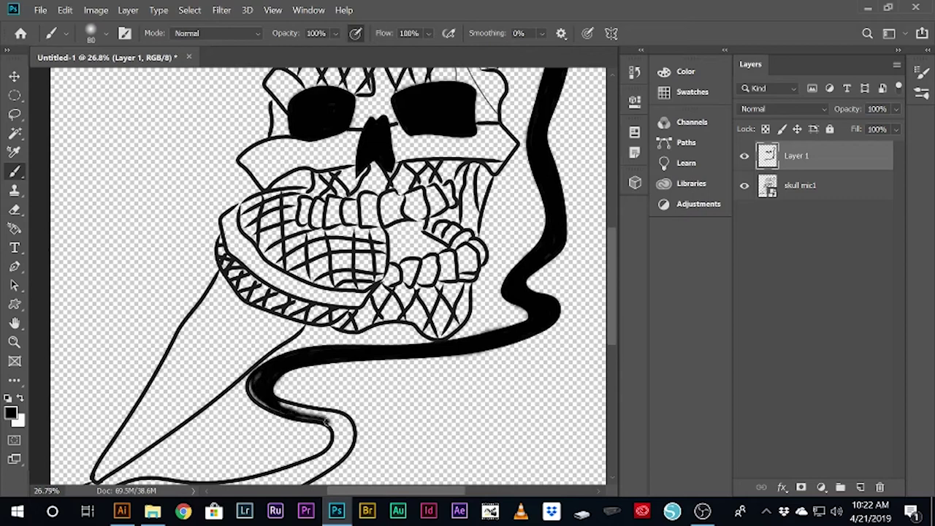
pyautogui.moveTo(268, 405); pyautogui.dragTo(332, 422)
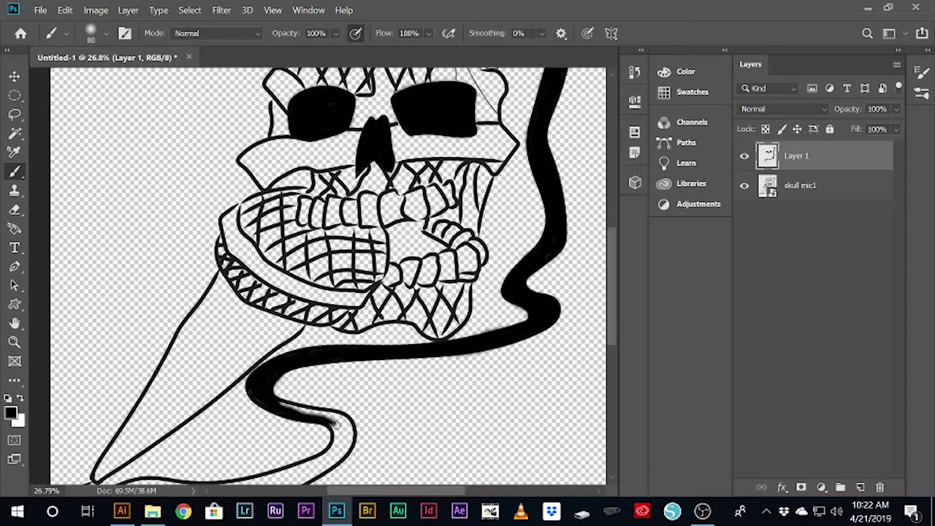
pyautogui.scroll(-3, 360, 352)
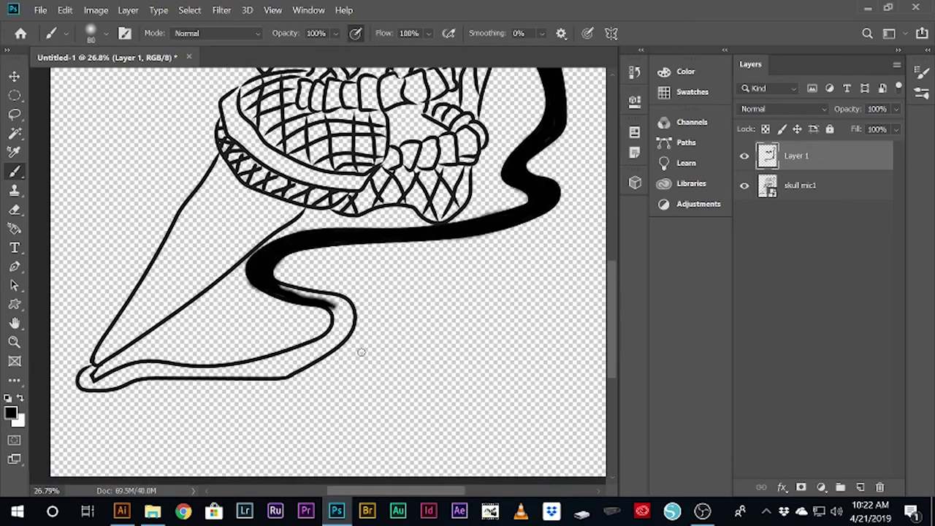
# - Extend the black cord end along the cone's lower edge to its point
pyautogui.moveTo(275, 286)
pyautogui.mouseDown()
pyautogui.moveTo(338, 306)
pyautogui.moveTo(343, 340)
pyautogui.moveTo(282, 285)
pyautogui.moveTo(342, 307)
pyautogui.moveTo(347, 331)
pyautogui.moveTo(337, 325)
pyautogui.moveTo(328, 349)
pyautogui.moveTo(346, 306)
pyautogui.moveTo(288, 352)
pyautogui.moveTo(303, 358)
pyautogui.moveTo(255, 363)
pyautogui.mouseUp()
pyautogui.hotkey('ctrl', 'z')
pyautogui.moveTo(309, 348)
pyautogui.mouseDown()
pyautogui.moveTo(324, 344)
pyautogui.moveTo(281, 376)
pyautogui.moveTo(252, 365)
pyautogui.moveTo(205, 373)
pyautogui.mouseUp()
pyautogui.moveTo(340, 331)
pyautogui.mouseDown()
pyautogui.moveTo(295, 359)
pyautogui.moveTo(201, 372)
pyautogui.mouseUp()
pyautogui.moveTo(305, 363); pyautogui.dragTo(208, 373)
pyautogui.moveTo(277, 368); pyautogui.dragTo(209, 371)
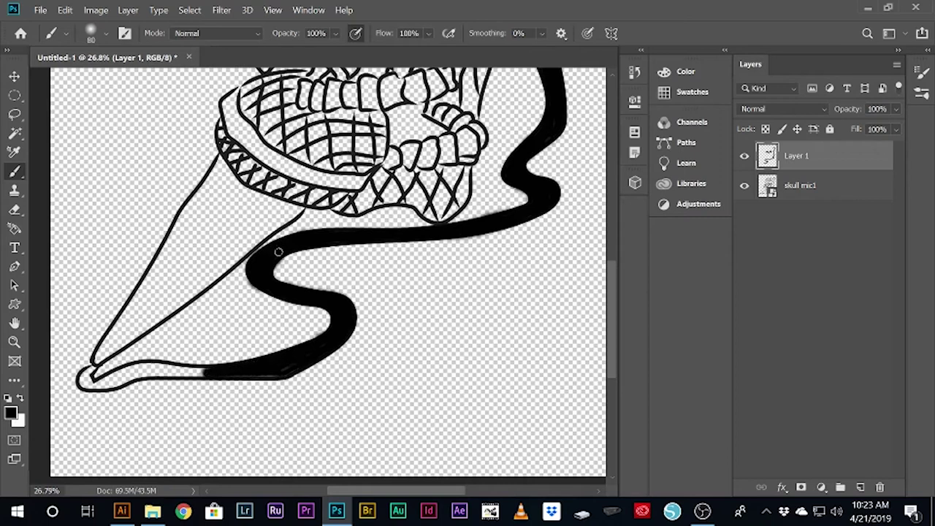
pyautogui.moveTo(236, 372); pyautogui.dragTo(124, 368)
pyautogui.moveTo(221, 365); pyautogui.dragTo(95, 377)
pyautogui.moveTo(175, 371)
pyautogui.mouseDown()
pyautogui.moveTo(205, 375)
pyautogui.moveTo(109, 376)
pyautogui.moveTo(150, 368)
pyautogui.moveTo(94, 377)
pyautogui.moveTo(133, 379)
pyautogui.mouseUp()
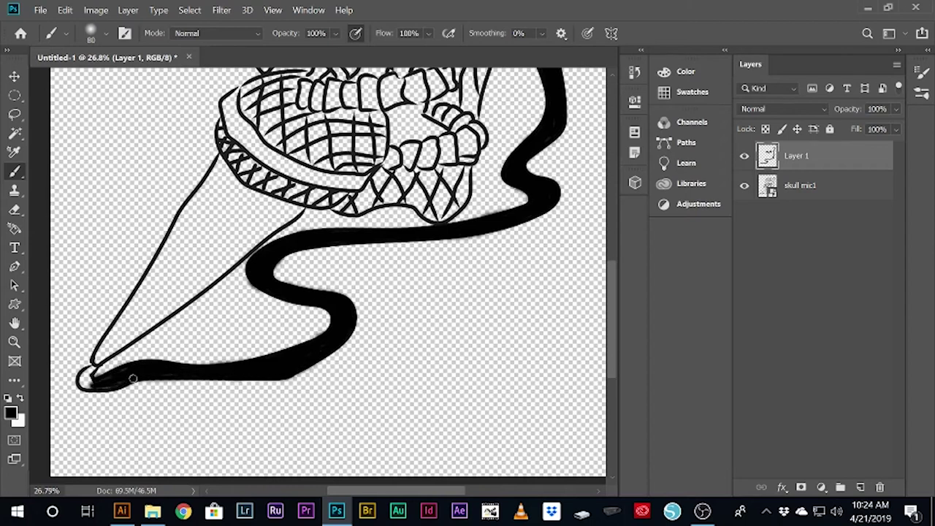
# - Save the drawing as Untitled-1.psd in the skull mic folder
pyautogui.click(41, 10)
pyautogui.click(95, 151)
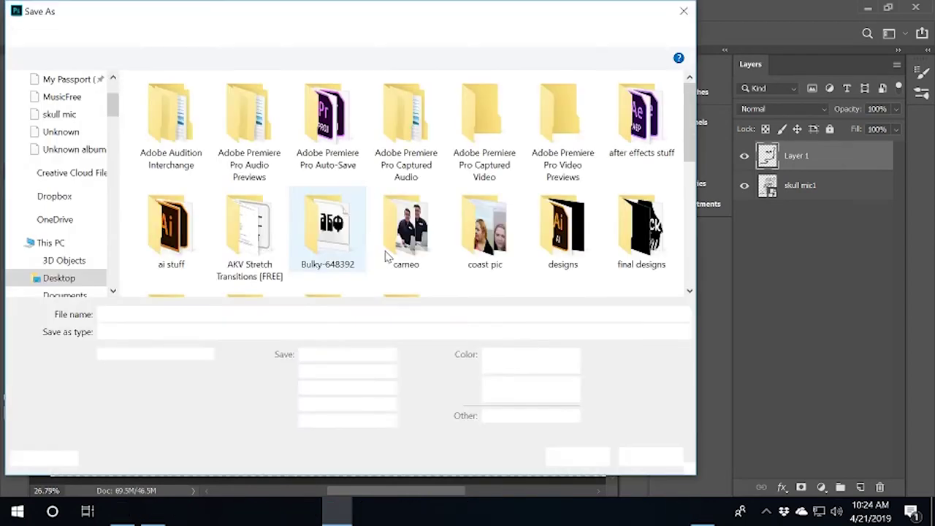
pyautogui.doubleClick(652, 117)
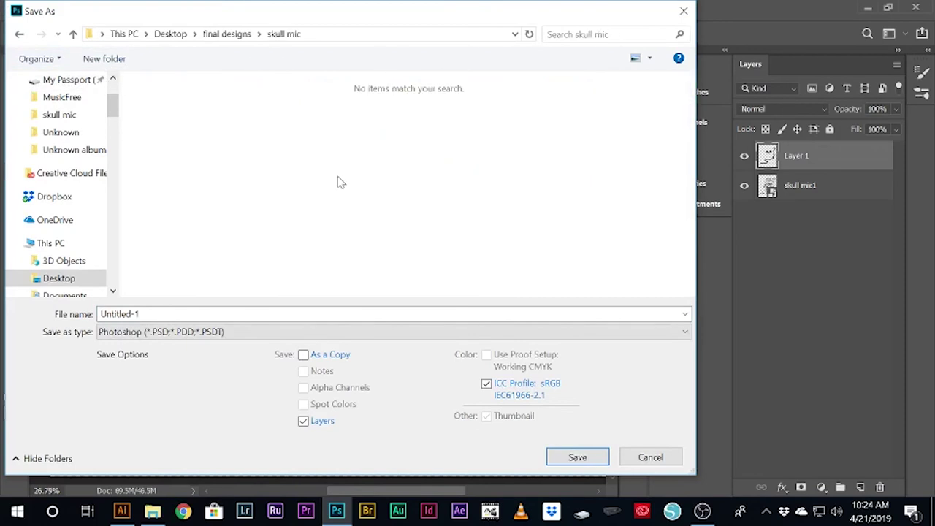
pyautogui.click(577, 456)
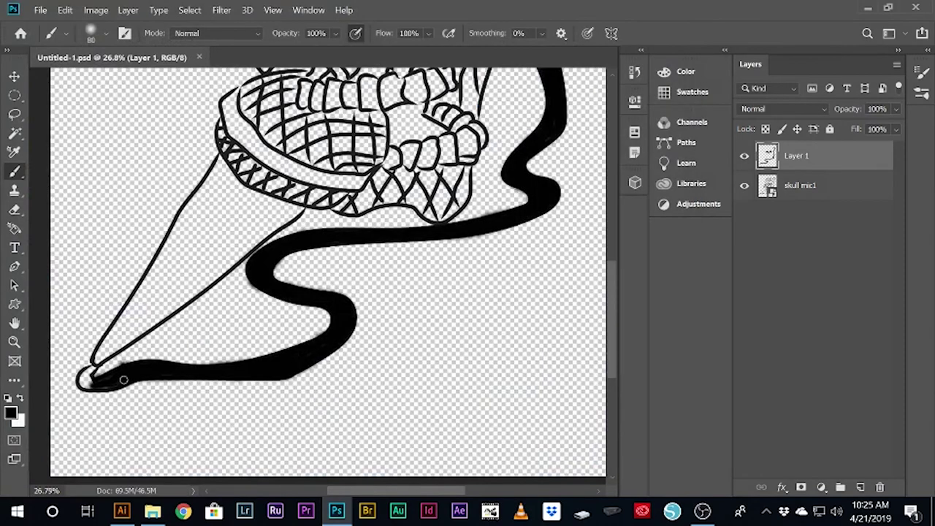
# - Add black paint at the cord's end and shrink the brush to 50
pyautogui.click(84, 379)
pyautogui.moveTo(94, 380)
pyautogui.mouseDown()
pyautogui.moveTo(185, 380)
pyautogui.moveTo(350, 311)
pyautogui.mouseUp()
pyautogui.hotkey('ctrl', 'z')
pyautogui.press('[')
pyautogui.press('[')
pyautogui.press('[')
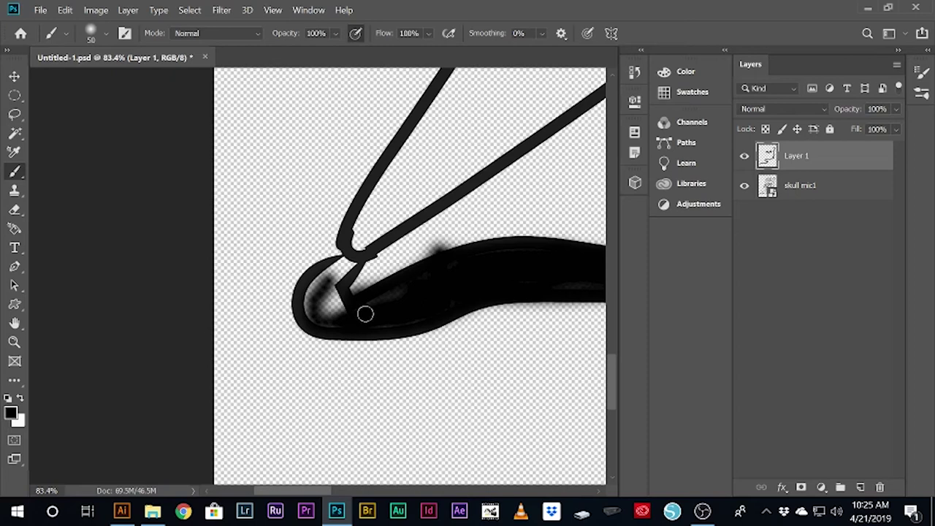
# - Fill the grey area inside the cord's end with solid black
pyautogui.moveTo(365, 313)
pyautogui.mouseDown()
pyautogui.moveTo(348, 266)
pyautogui.moveTo(333, 310)
pyautogui.moveTo(321, 277)
pyautogui.moveTo(350, 263)
pyautogui.moveTo(348, 308)
pyautogui.moveTo(544, 285)
pyautogui.moveTo(334, 314)
pyautogui.moveTo(348, 262)
pyautogui.moveTo(307, 302)
pyautogui.moveTo(338, 285)
pyautogui.moveTo(348, 260)
pyautogui.mouseUp()
pyautogui.moveTo(322, 493); pyautogui.dragTo(355, 491)
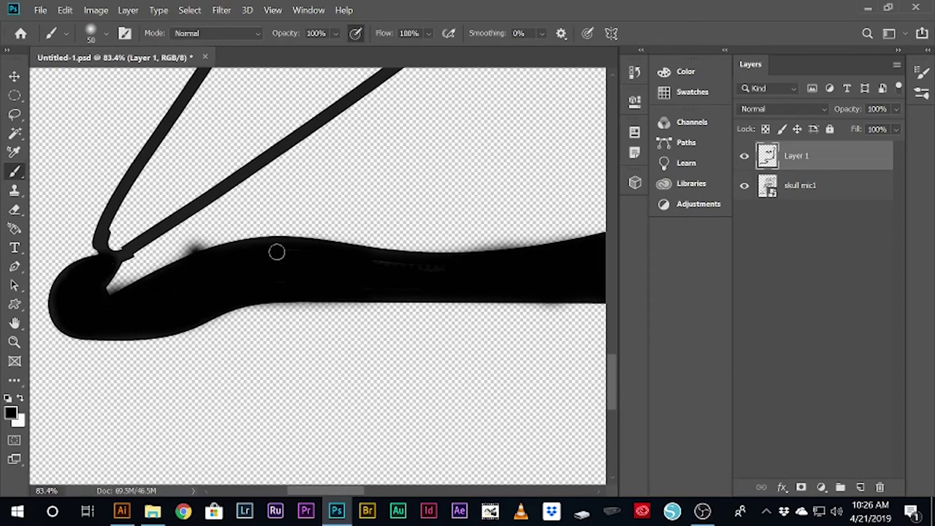
pyautogui.moveTo(307, 493); pyautogui.dragTo(358, 494)
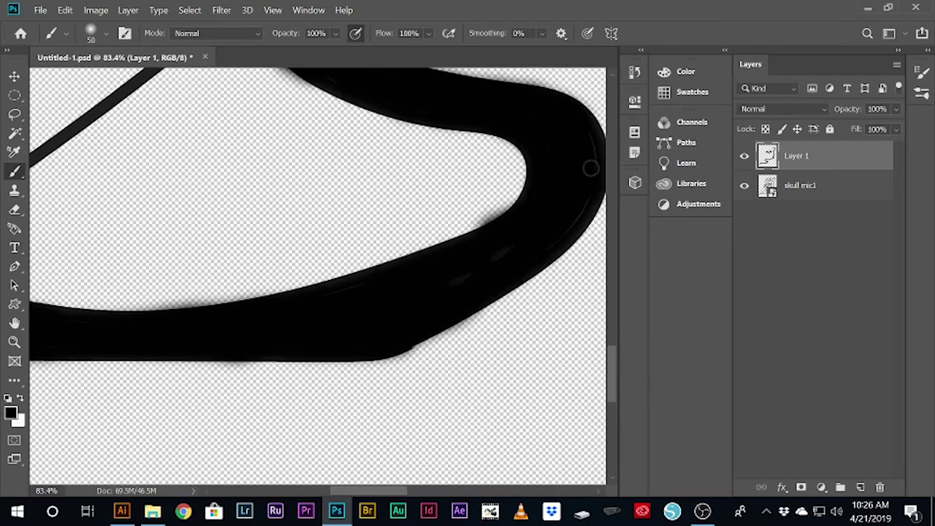
# - Pan up and right along the cord to inspect the black fill
pyautogui.scroll(4, 598, 348)
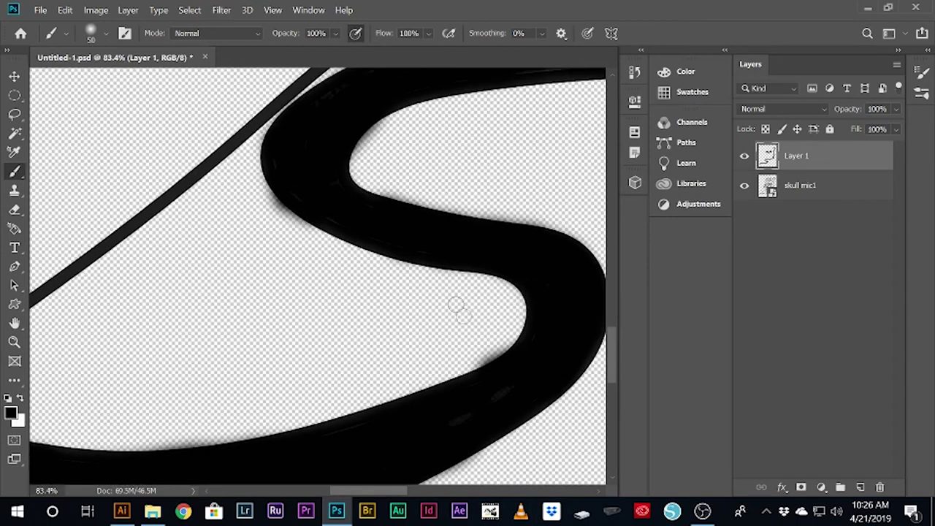
pyautogui.scroll(2, 520, 259)
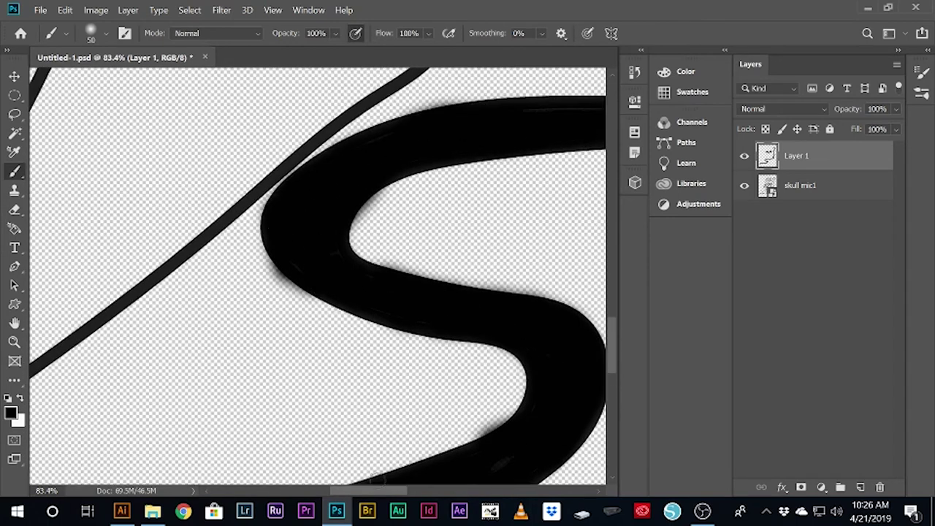
pyautogui.hscroll(3, 505, 258)
pyautogui.scroll(1, 505, 259)
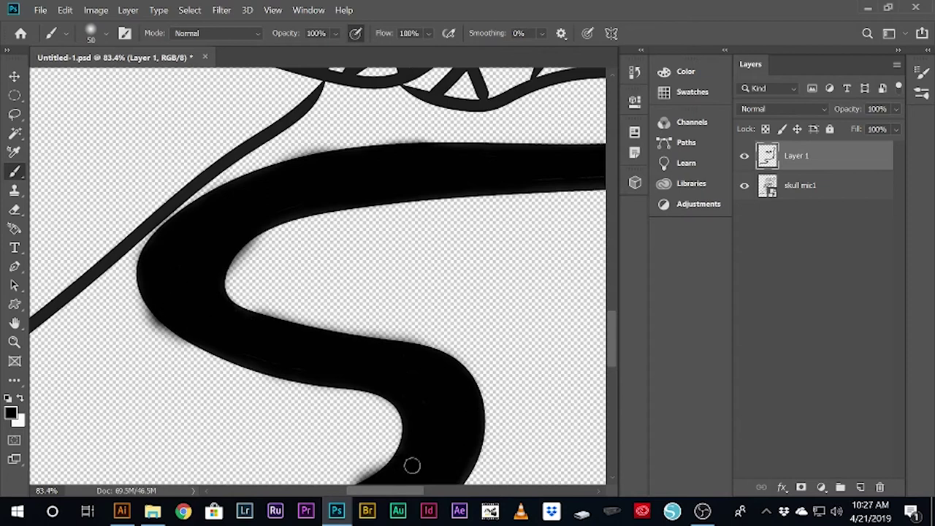
pyautogui.scroll(1, 411, 465)
pyautogui.hscroll(5, 328, 221)
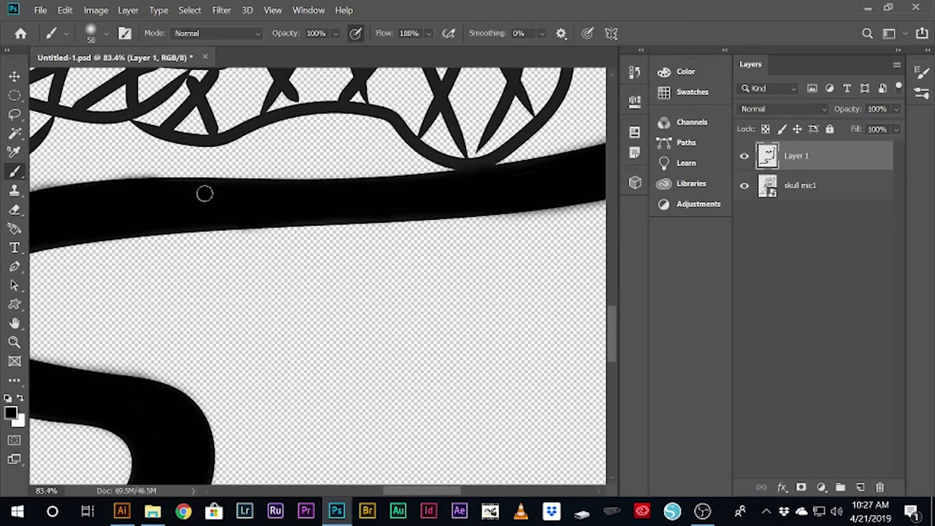
pyautogui.hscroll(5, 351, 427)
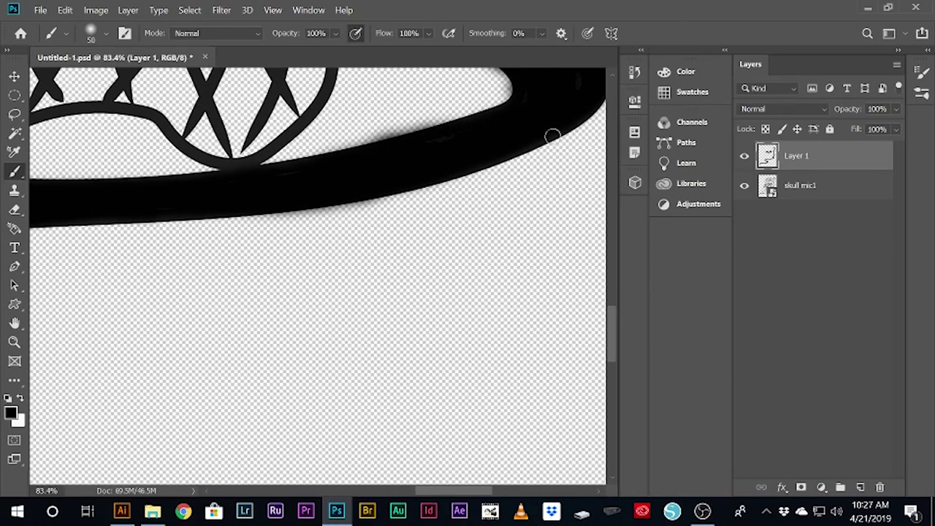
pyautogui.scroll(2, 552, 168)
pyautogui.scroll(2, 551, 207)
pyautogui.scroll(3, 552, 207)
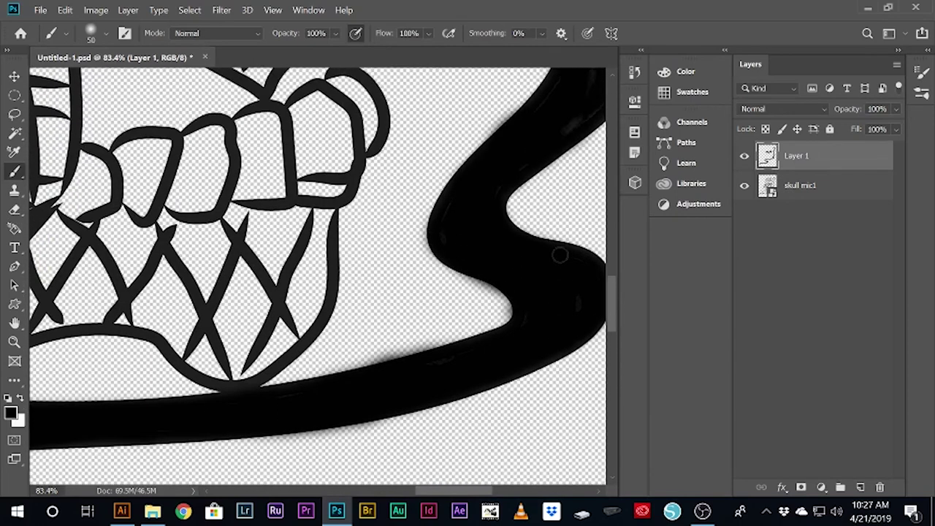
pyautogui.hscroll(2, 547, 204)
pyautogui.scroll(2, 506, 151)
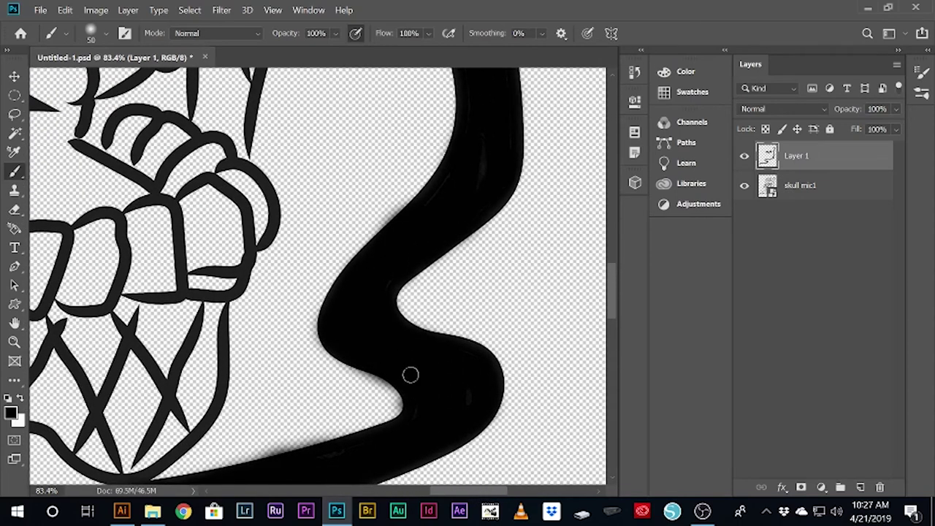
pyautogui.scroll(2, 515, 195)
pyautogui.scroll(1, 475, 160)
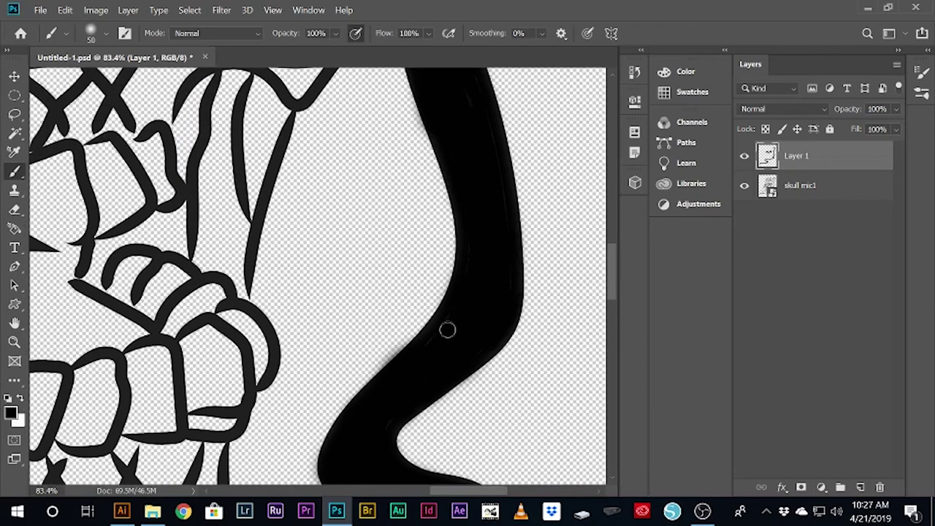
pyautogui.scroll(1, 501, 256)
pyautogui.scroll(1, 503, 211)
pyautogui.scroll(3, 456, 223)
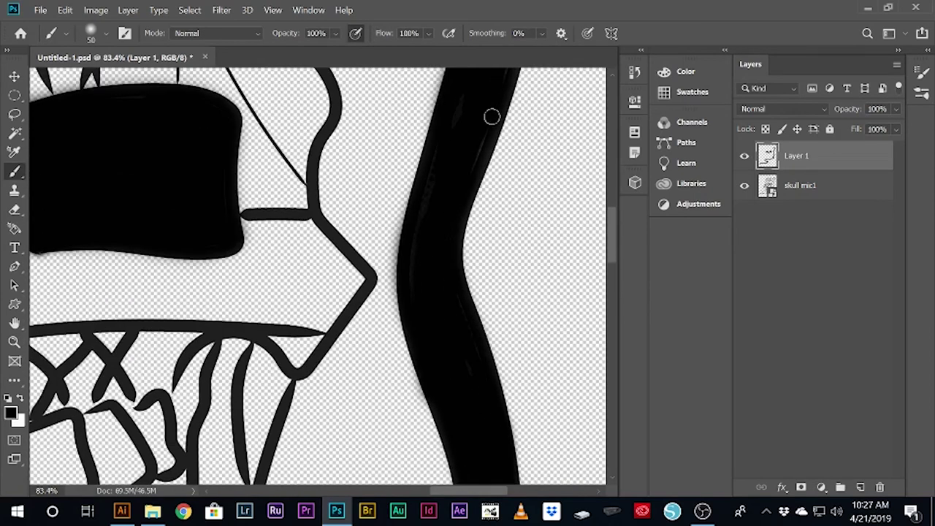
pyautogui.scroll(3, 534, 115)
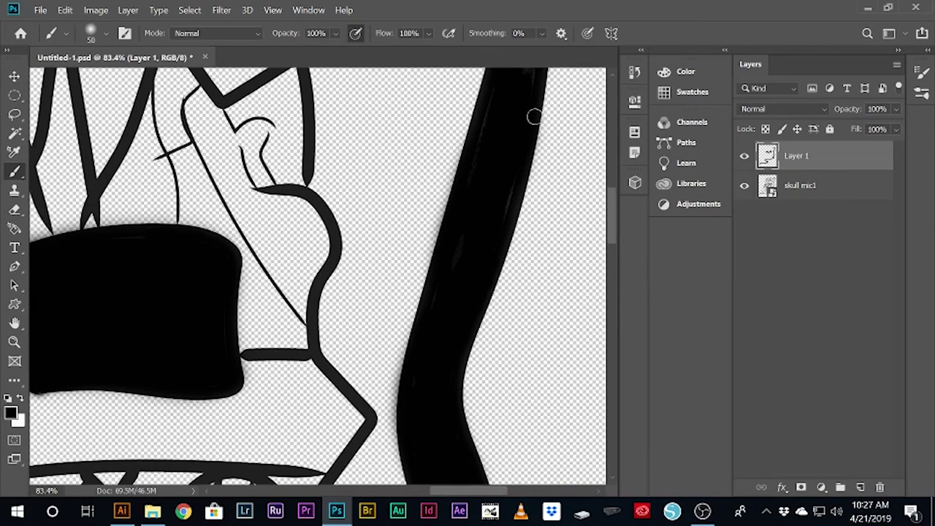
pyautogui.scroll(2, 528, 160)
pyautogui.scroll(1, 528, 159)
# - Paint over light streaks in the cord's top curve and fill the plug solid black
pyautogui.moveTo(478, 139)
pyautogui.mouseDown()
pyautogui.moveTo(330, 182)
pyautogui.moveTo(353, 211)
pyautogui.mouseUp()
pyautogui.moveTo(354, 205); pyautogui.dragTo(478, 127)
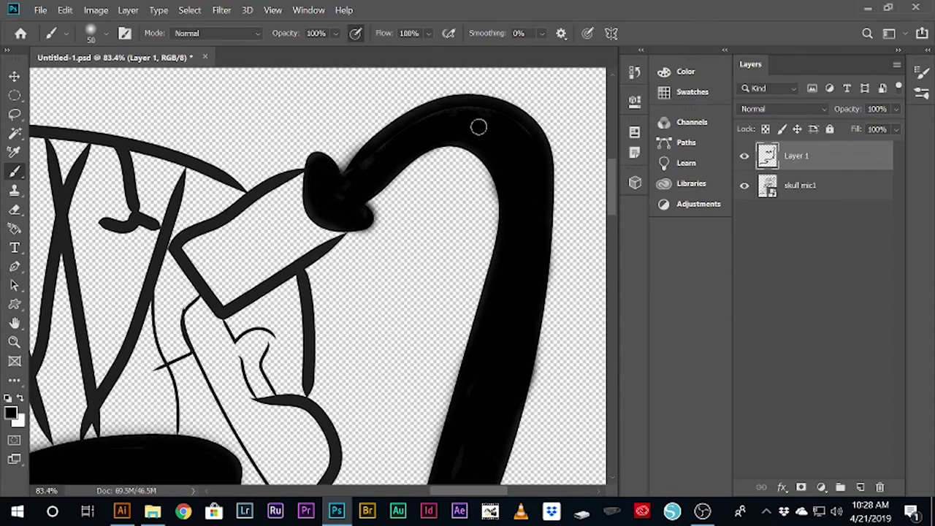
pyautogui.moveTo(535, 140)
pyautogui.mouseDown()
pyautogui.moveTo(378, 144)
pyautogui.moveTo(372, 157)
pyautogui.moveTo(382, 146)
pyautogui.moveTo(523, 129)
pyautogui.mouseUp()
pyautogui.scroll(-2, 494, 360)
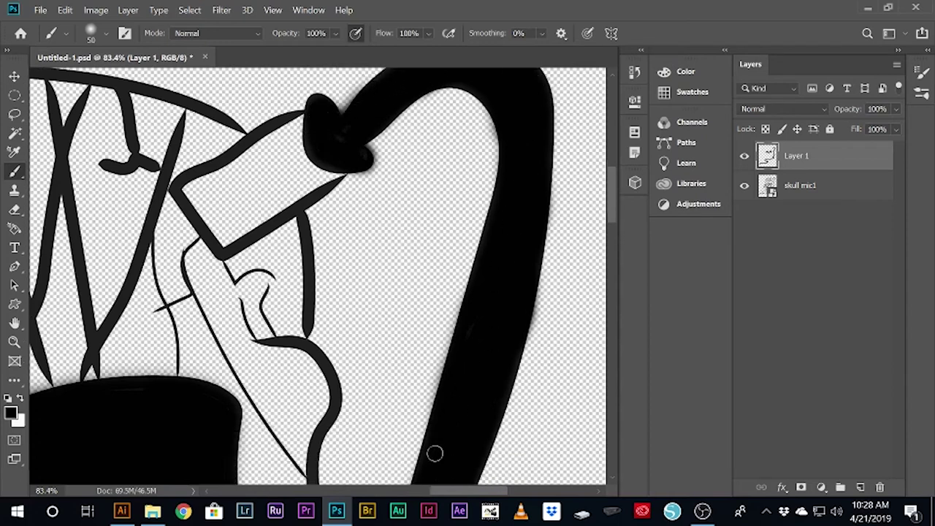
pyautogui.scroll(2, 511, 241)
pyautogui.moveTo(314, 156)
pyautogui.mouseDown()
pyautogui.moveTo(197, 233)
pyautogui.moveTo(263, 270)
pyautogui.moveTo(302, 230)
pyautogui.mouseUp()
pyautogui.moveTo(295, 190)
pyautogui.mouseDown()
pyautogui.moveTo(252, 204)
pyautogui.moveTo(197, 281)
pyautogui.moveTo(338, 202)
pyautogui.moveTo(292, 192)
pyautogui.moveTo(217, 259)
pyautogui.moveTo(250, 209)
pyautogui.moveTo(304, 176)
pyautogui.moveTo(300, 198)
pyautogui.moveTo(236, 236)
pyautogui.moveTo(184, 244)
pyautogui.moveTo(303, 172)
pyautogui.mouseUp()
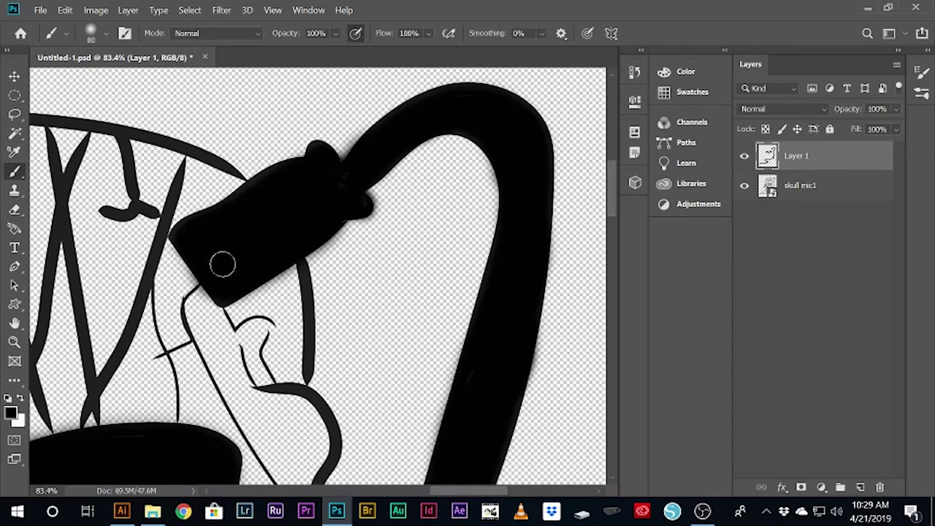
pyautogui.hotkey('ctrl', '0')
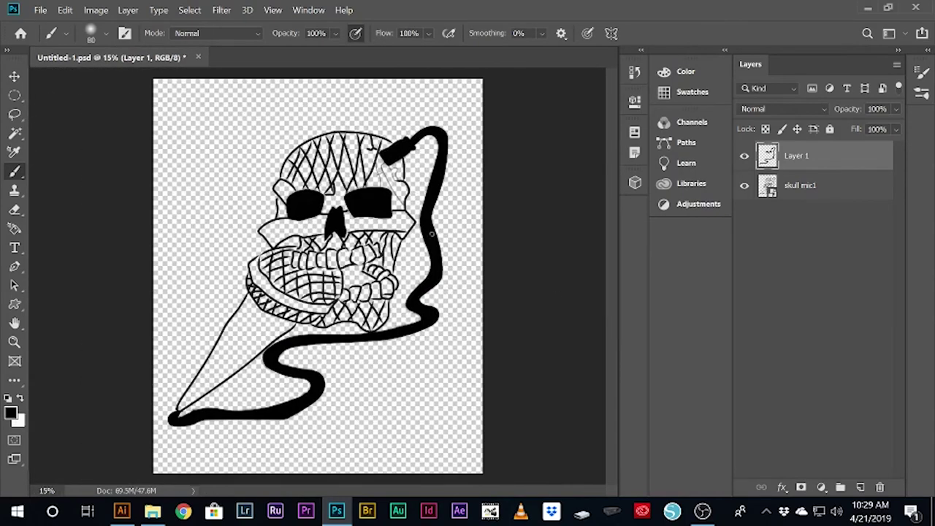
# - Paint the gap between the upper and lower teeth solid black
pyautogui.scroll(2, 431, 234)
pyautogui.scroll(6, 432, 233)
pyautogui.moveTo(429, 207)
pyautogui.mouseDown()
pyautogui.moveTo(323, 230)
pyautogui.moveTo(365, 321)
pyautogui.moveTo(431, 235)
pyautogui.moveTo(338, 219)
pyautogui.moveTo(325, 231)
pyautogui.moveTo(343, 314)
pyautogui.moveTo(424, 234)
pyautogui.moveTo(347, 320)
pyautogui.moveTo(486, 281)
pyautogui.moveTo(397, 271)
pyautogui.moveTo(392, 253)
pyautogui.moveTo(493, 287)
pyautogui.moveTo(334, 319)
pyautogui.moveTo(382, 317)
pyautogui.mouseUp()
pyautogui.press('[')
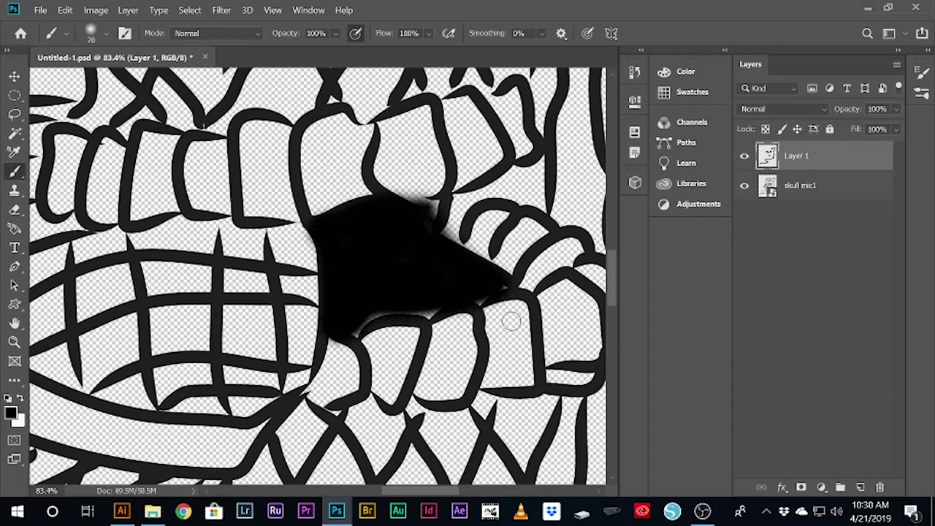
pyautogui.moveTo(465, 300)
pyautogui.mouseDown()
pyautogui.moveTo(382, 314)
pyautogui.moveTo(356, 333)
pyautogui.mouseUp()
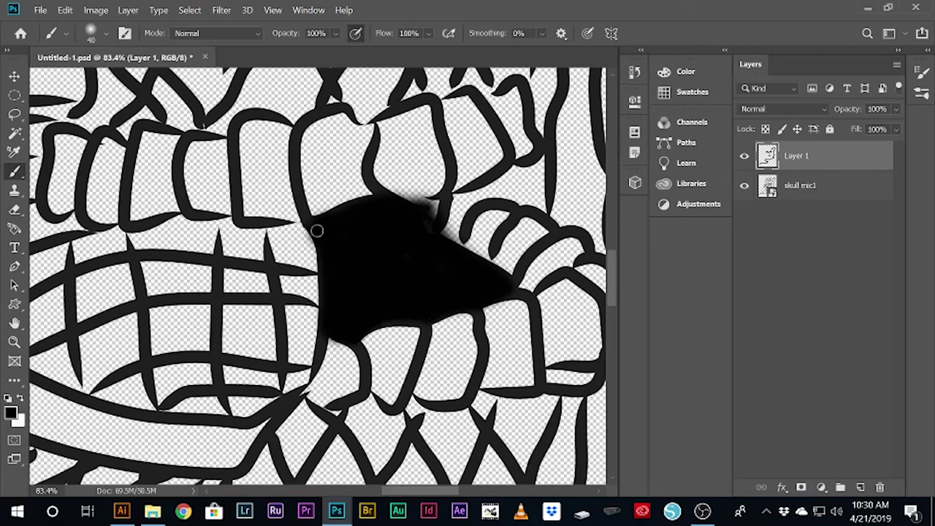
# - Erase the black bleed over the right-hand teeth, then return to the brush
pyautogui.click(14, 210)
pyautogui.moveTo(409, 191); pyautogui.dragTo(515, 247)
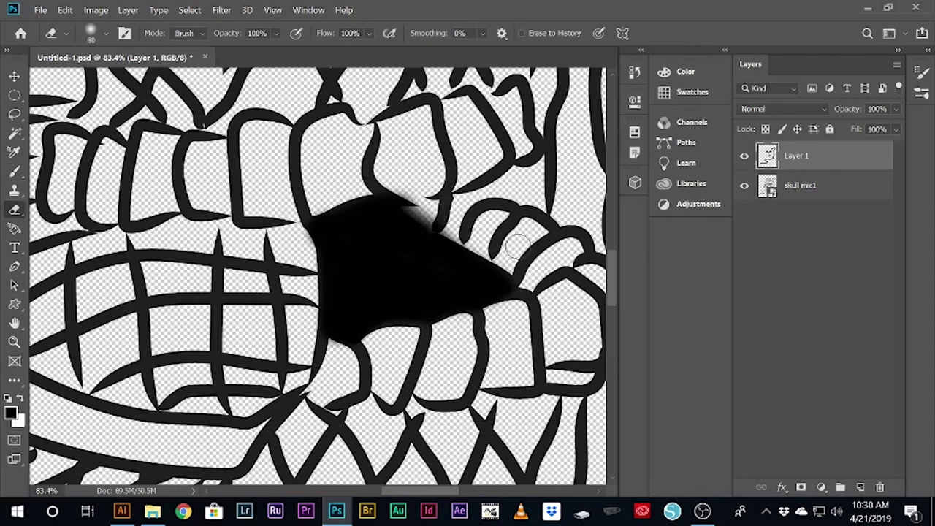
pyautogui.scroll(-5, 486, 306)
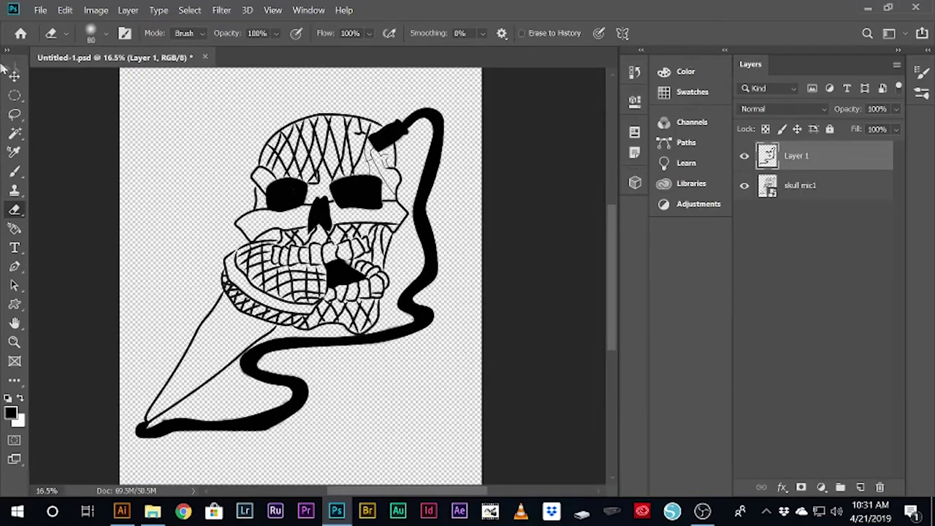
pyautogui.click(14, 170)
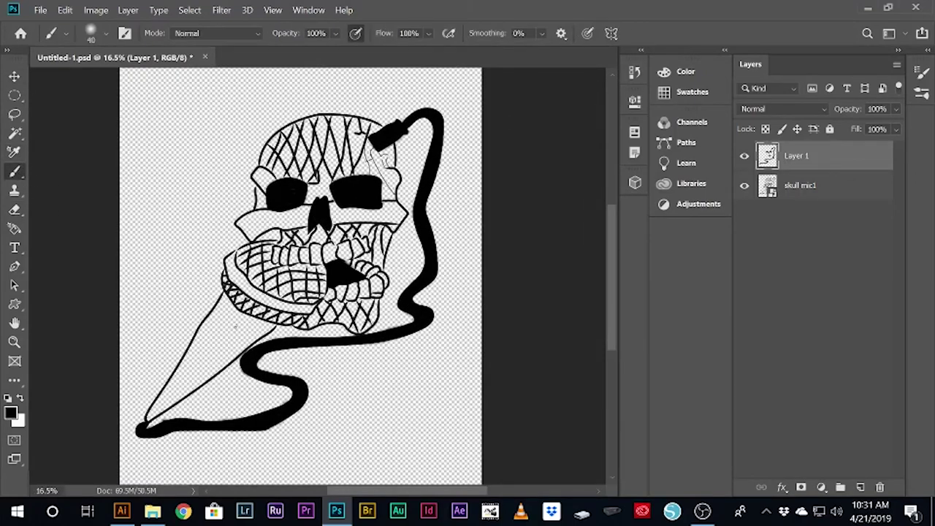
# - Try filling the cone black with large brush strokes, undoing the rough ones
pyautogui.moveTo(225, 306); pyautogui.dragTo(184, 374)
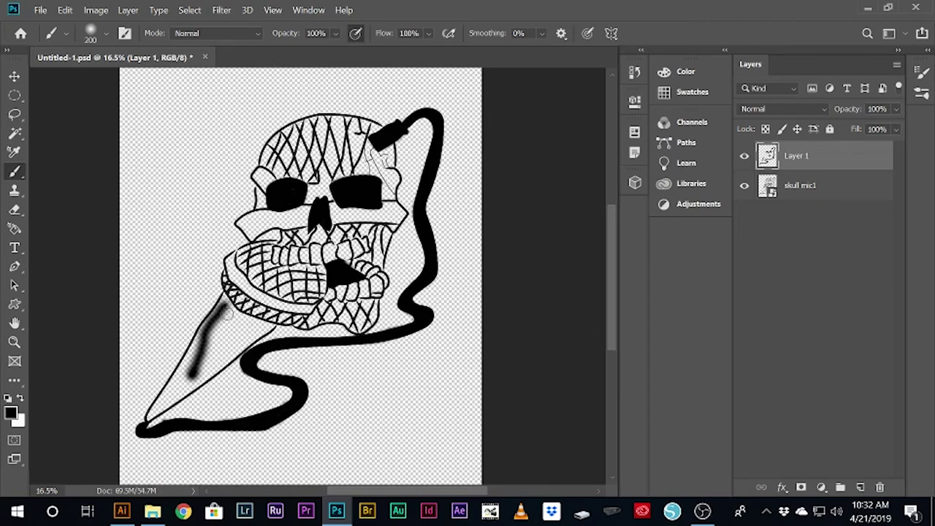
pyautogui.moveTo(178, 375); pyautogui.dragTo(201, 336)
pyautogui.hotkey('ctrl', 'z')
pyautogui.moveTo(257, 346); pyautogui.dragTo(168, 384)
pyautogui.hotkey('ctrl', 'z')
pyautogui.scroll(1, 239, 443)
pyautogui.scroll(1, 239, 442)
pyautogui.moveTo(91, 364)
pyautogui.mouseDown()
pyautogui.moveTo(209, 153)
pyautogui.moveTo(117, 336)
pyautogui.moveTo(248, 205)
pyautogui.moveTo(261, 254)
pyautogui.moveTo(126, 316)
pyautogui.moveTo(133, 286)
pyautogui.moveTo(209, 182)
pyautogui.moveTo(234, 193)
pyautogui.moveTo(191, 264)
pyautogui.moveTo(219, 188)
pyautogui.moveTo(220, 240)
pyautogui.moveTo(282, 215)
pyautogui.moveTo(211, 259)
pyautogui.moveTo(282, 215)
pyautogui.moveTo(162, 248)
pyautogui.moveTo(209, 171)
pyautogui.moveTo(165, 251)
pyautogui.moveTo(139, 275)
pyautogui.moveTo(182, 280)
pyautogui.mouseUp()
pyautogui.hotkey('ctrl', 'z')
pyautogui.hotkey('ctrl', 'z')
pyautogui.moveTo(217, 221)
pyautogui.mouseDown()
pyautogui.moveTo(240, 246)
pyautogui.moveTo(102, 343)
pyautogui.moveTo(195, 244)
pyautogui.moveTo(204, 184)
pyautogui.moveTo(96, 344)
pyautogui.moveTo(234, 211)
pyautogui.moveTo(229, 241)
pyautogui.moveTo(224, 184)
pyautogui.moveTo(276, 211)
pyautogui.moveTo(196, 277)
pyautogui.moveTo(151, 269)
pyautogui.moveTo(203, 188)
pyautogui.moveTo(182, 202)
pyautogui.mouseUp()
pyautogui.hotkey('ctrl', 'z')
# - At brush sizes 100 and 70, blacken the grey outline along the cone's lower edges
pyautogui.scroll(3, 314, 321)
pyautogui.scroll(3, 372, 292)
pyautogui.press('[')
pyautogui.press('[')
pyautogui.press('[')
pyautogui.scroll(2, 300, 214)
pyautogui.moveTo(371, 125)
pyautogui.mouseDown()
pyautogui.moveTo(228, 362)
pyautogui.moveTo(298, 227)
pyautogui.mouseUp()
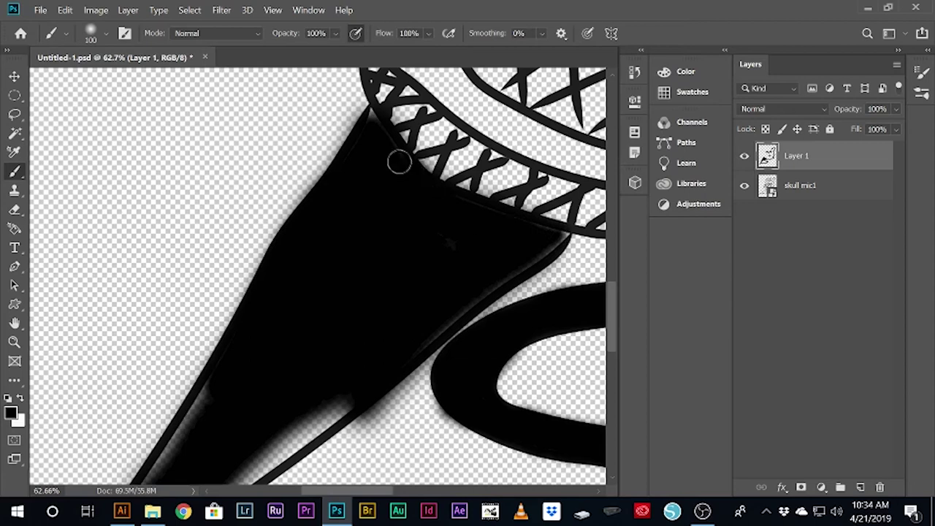
pyautogui.press('[')
pyautogui.press('[')
pyautogui.press('[')
pyautogui.moveTo(565, 235); pyautogui.dragTo(448, 315)
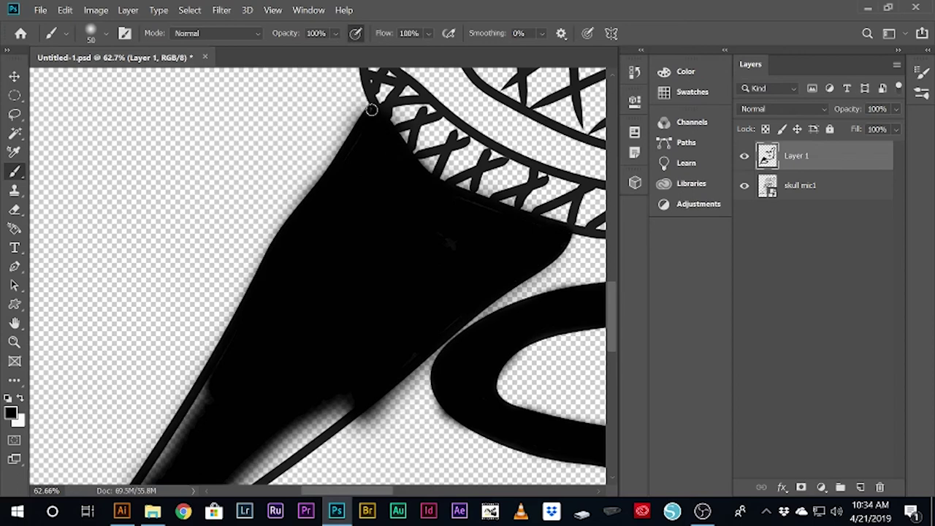
pyautogui.scroll(-3, 304, 252)
pyautogui.moveTo(347, 260)
pyautogui.mouseDown()
pyautogui.moveTo(211, 358)
pyautogui.moveTo(271, 314)
pyautogui.mouseUp()
# - At brush size 100, cover the grey streaks and smudge near the cone's tip
pyautogui.press(']')
pyautogui.press(']')
pyautogui.press(']')
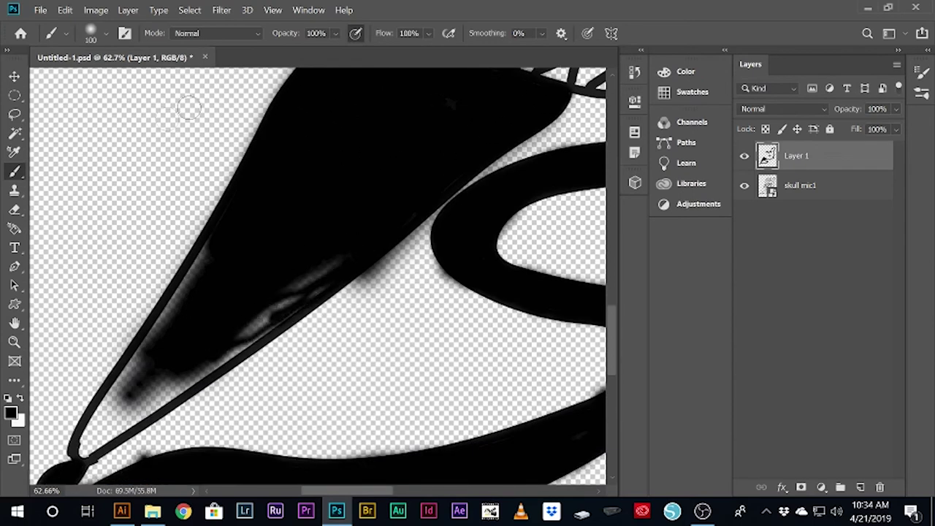
pyautogui.moveTo(315, 285)
pyautogui.mouseDown()
pyautogui.moveTo(263, 317)
pyautogui.moveTo(244, 210)
pyautogui.moveTo(77, 445)
pyautogui.moveTo(217, 277)
pyautogui.moveTo(184, 375)
pyautogui.moveTo(79, 442)
pyautogui.moveTo(193, 377)
pyautogui.mouseUp()
pyautogui.scroll(-2, 195, 379)
pyautogui.moveTo(243, 284)
pyautogui.mouseDown()
pyautogui.moveTo(80, 390)
pyautogui.moveTo(274, 266)
pyautogui.moveTo(207, 219)
pyautogui.mouseUp()
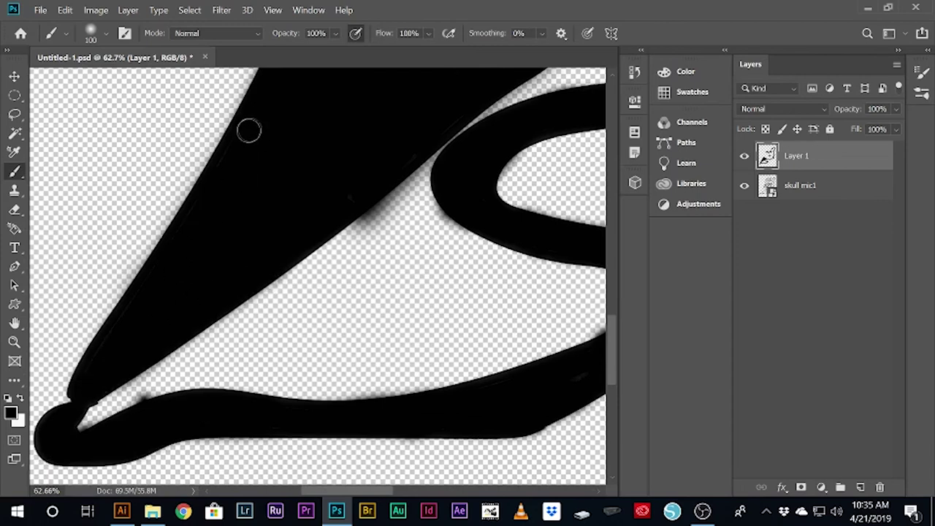
pyautogui.moveTo(160, 271); pyautogui.dragTo(93, 355)
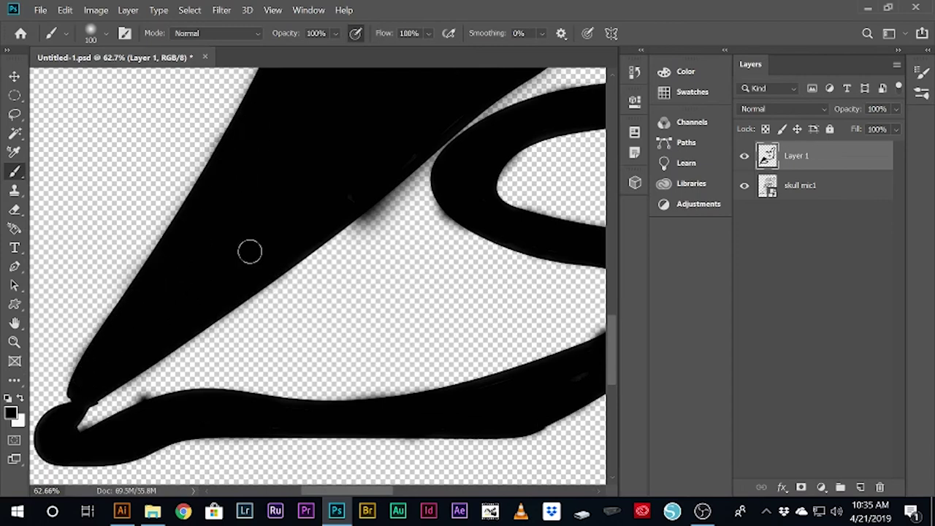
pyautogui.scroll(1, 329, 205)
pyautogui.scroll(2, 447, 153)
pyautogui.scroll(1, 409, 175)
pyautogui.scroll(-2, 372, 226)
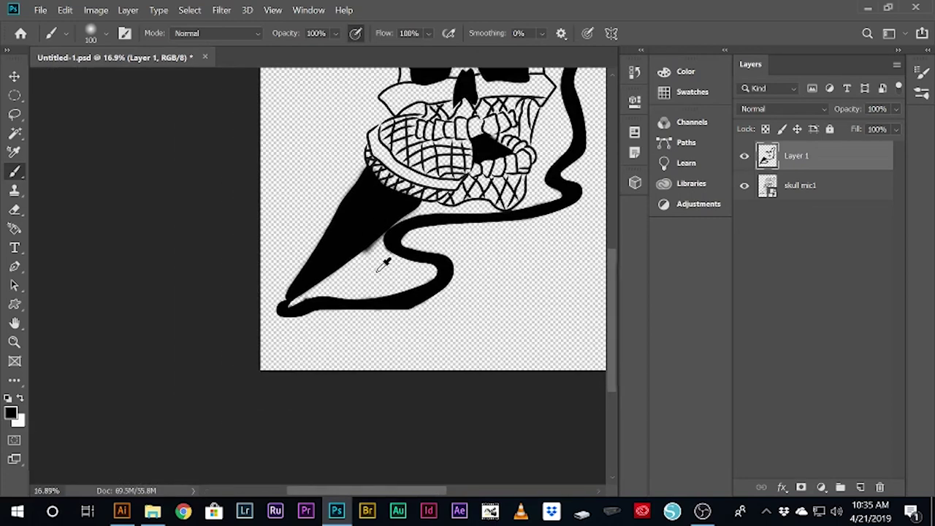
# - Undo the cone's black fill, restoring its plain outline
pyautogui.scroll(-2, 384, 255)
pyautogui.hotkey('ctrl', 'z')
pyautogui.hotkey('ctrl', 'z')
pyautogui.hotkey('ctrl', 'z')
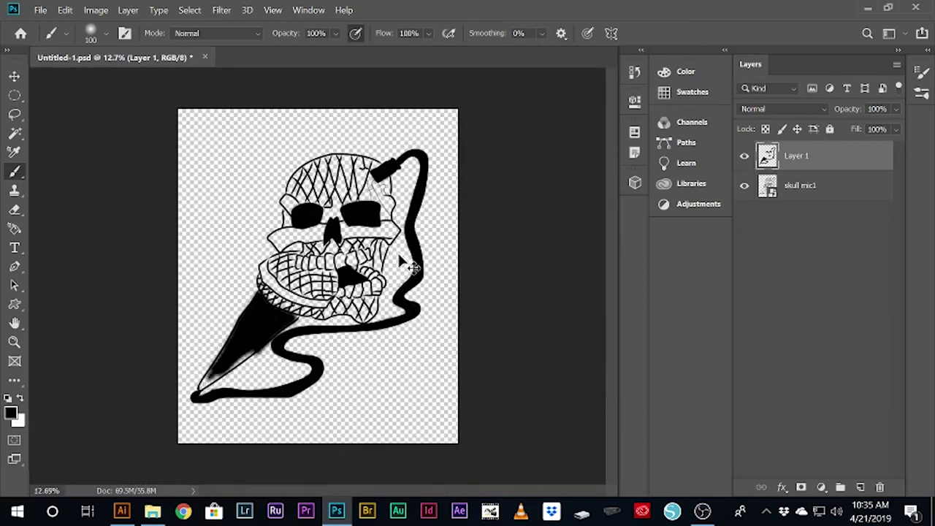
pyautogui.hotkey('ctrl', 'z')
pyautogui.hotkey('ctrl', 'z')
pyautogui.hotkey('ctrl', 'z')
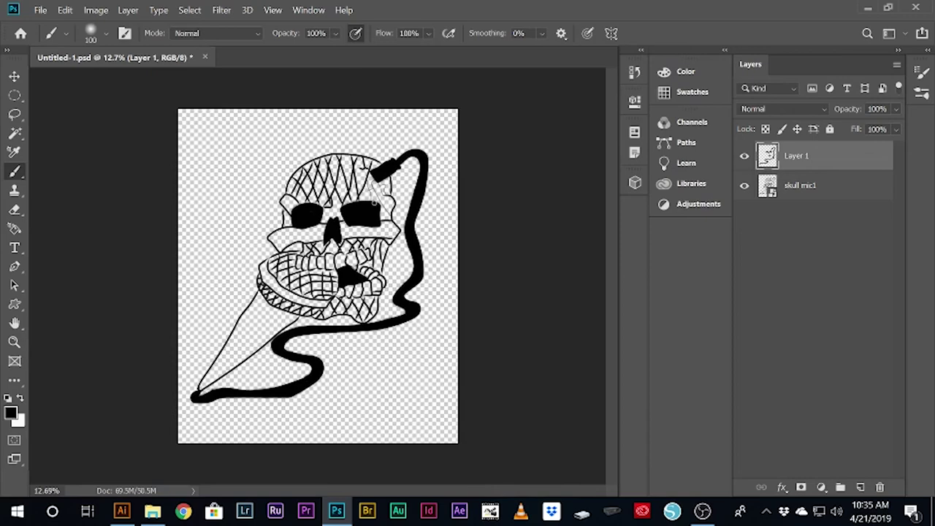
pyautogui.scroll(2, 374, 193)
pyautogui.scroll(2, 365, 182)
# - Surround the plug's end with soft black, erasing and repainting a light outline, brush size 125
pyautogui.moveTo(381, 165)
pyautogui.mouseDown()
pyautogui.moveTo(415, 207)
pyautogui.moveTo(438, 209)
pyautogui.moveTo(389, 150)
pyautogui.moveTo(369, 178)
pyautogui.moveTo(439, 198)
pyautogui.moveTo(365, 168)
pyautogui.moveTo(448, 180)
pyautogui.moveTo(428, 225)
pyautogui.moveTo(402, 133)
pyautogui.moveTo(409, 219)
pyautogui.moveTo(441, 219)
pyautogui.moveTo(445, 209)
pyautogui.moveTo(382, 192)
pyautogui.moveTo(409, 241)
pyautogui.moveTo(413, 138)
pyautogui.mouseUp()
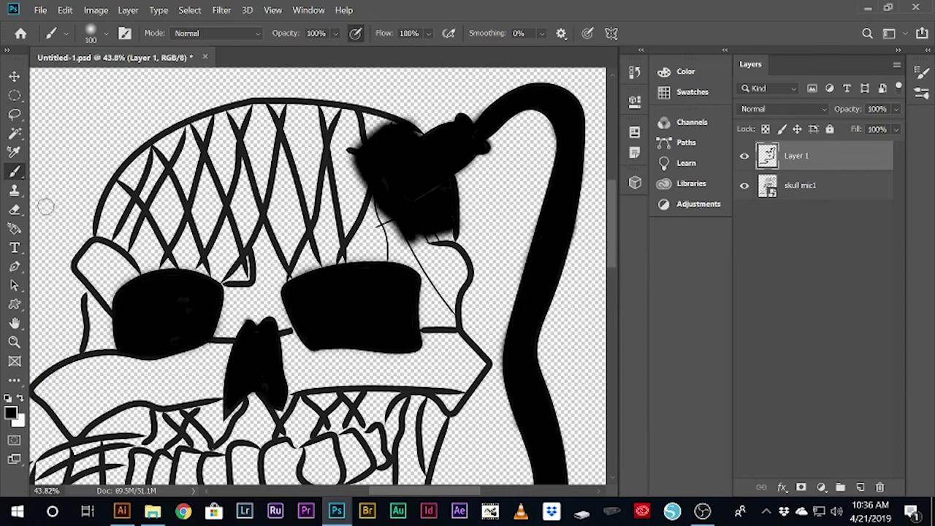
pyautogui.click(14, 210)
pyautogui.moveTo(415, 138)
pyautogui.mouseDown()
pyautogui.moveTo(384, 165)
pyautogui.moveTo(427, 193)
pyautogui.moveTo(447, 182)
pyautogui.mouseUp()
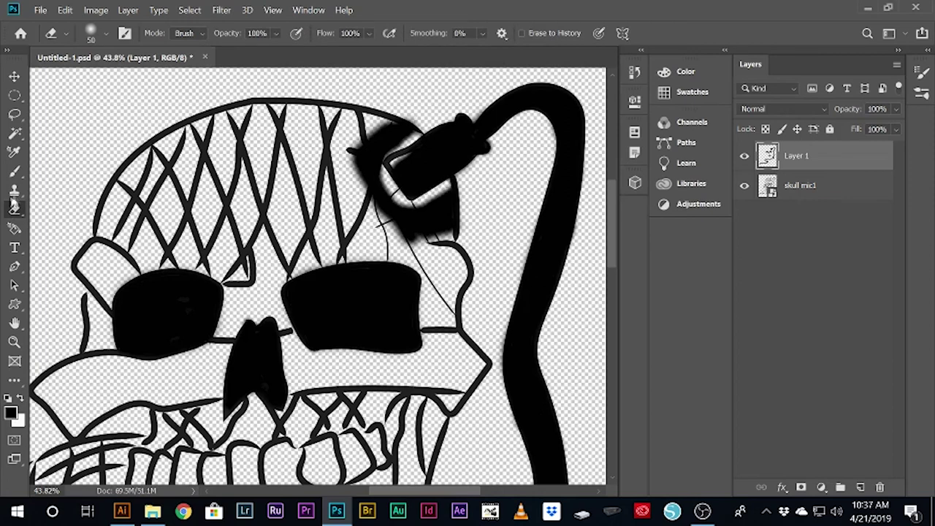
pyautogui.click(14, 172)
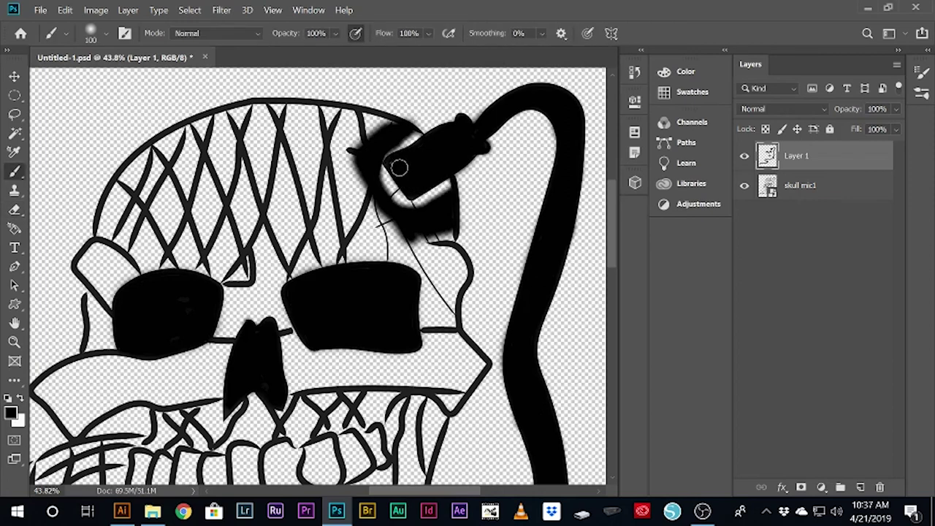
pyautogui.moveTo(428, 175)
pyautogui.mouseDown()
pyautogui.moveTo(446, 194)
pyautogui.moveTo(398, 205)
pyautogui.moveTo(369, 165)
pyautogui.moveTo(419, 202)
pyautogui.moveTo(447, 189)
pyautogui.moveTo(378, 180)
pyautogui.moveTo(398, 203)
pyautogui.mouseUp()
pyautogui.press(']')
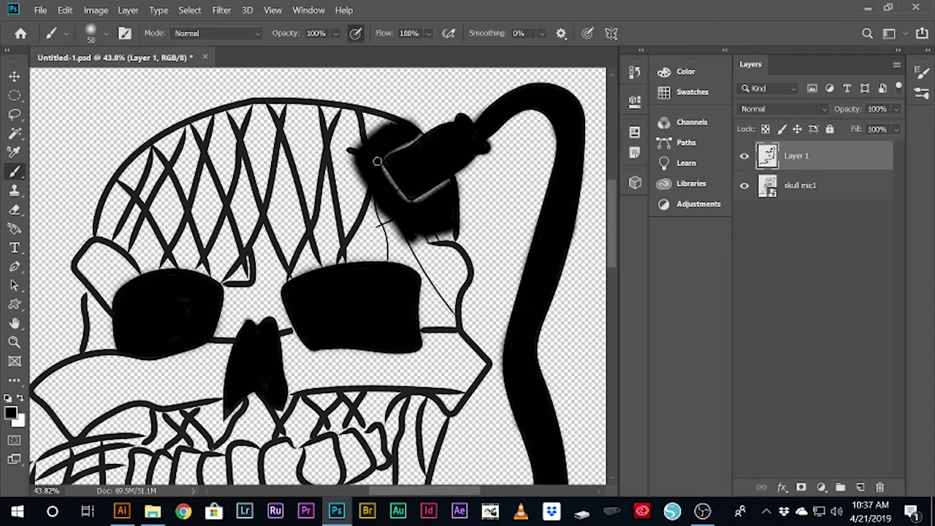
pyautogui.scroll(-2, 401, 209)
pyautogui.scroll(-1, 405, 216)
pyautogui.keyDown('alt'); pyautogui.scroll(-2, 405, 216); pyautogui.keyUp('alt')
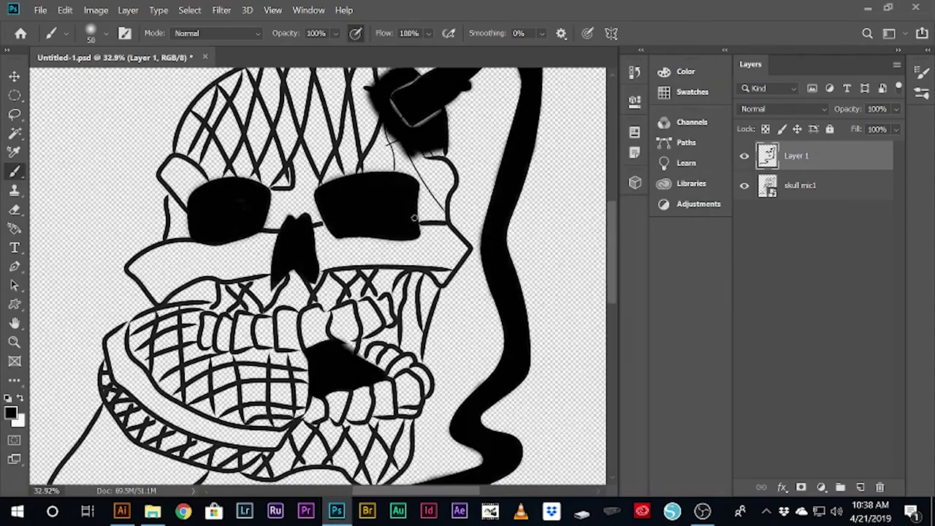
pyautogui.keyDown('alt'); pyautogui.scroll(-2, 405, 216); pyautogui.keyUp('alt')
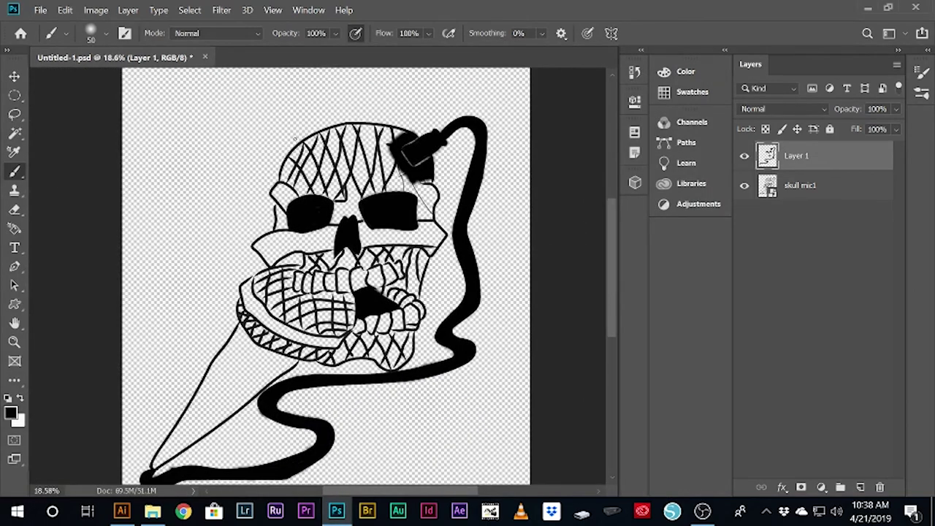
pyautogui.press('e')
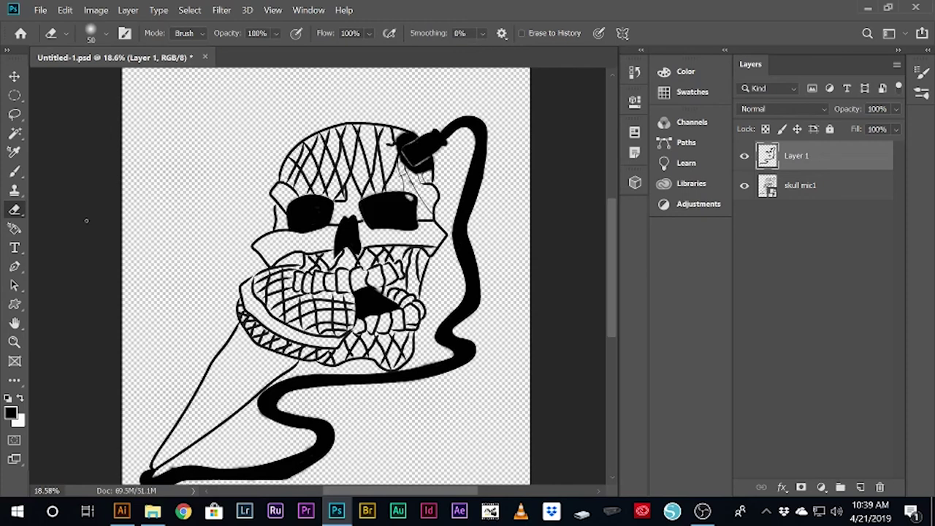
# - Erase the stray black above the right eye and undo the stray dot above the nose
pyautogui.press('b')
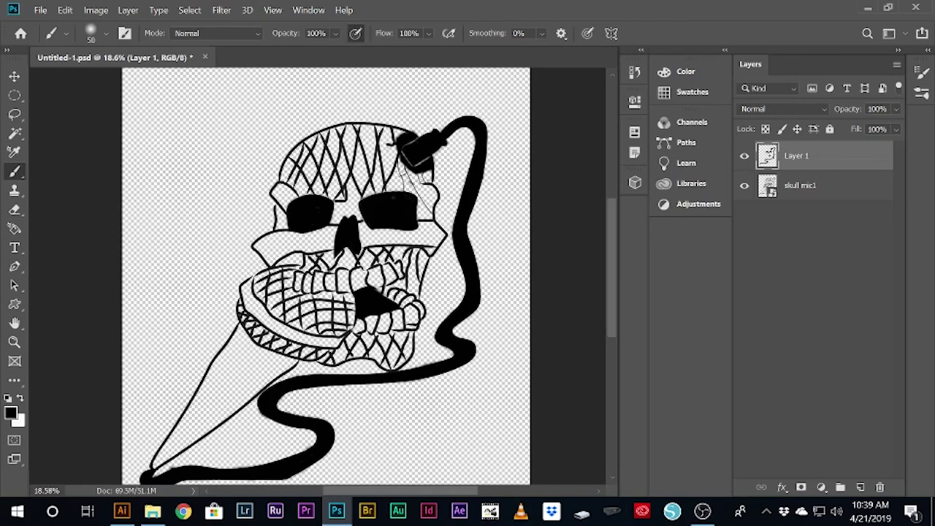
pyautogui.scroll(5, 429, 210)
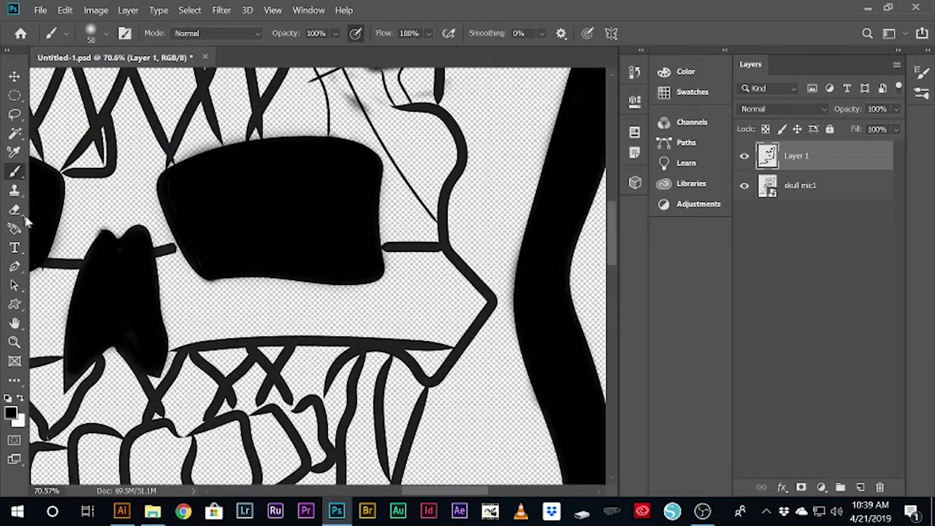
pyautogui.press('e')
pyautogui.moveTo(234, 132); pyautogui.dragTo(242, 134)
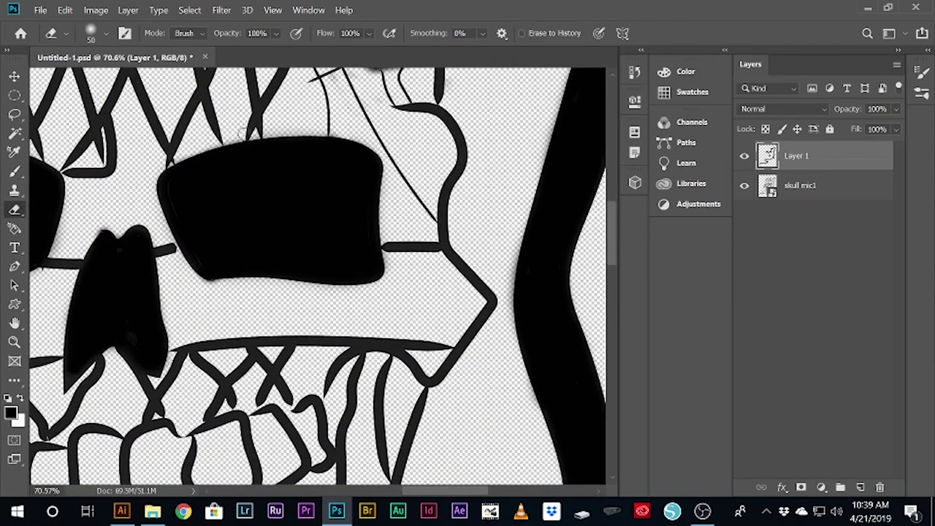
pyautogui.click(13, 170)
pyautogui.hscroll(-3, 382, 261)
pyautogui.hscroll(-2, 394, 248)
pyautogui.hotkey('ctrl', 'z')
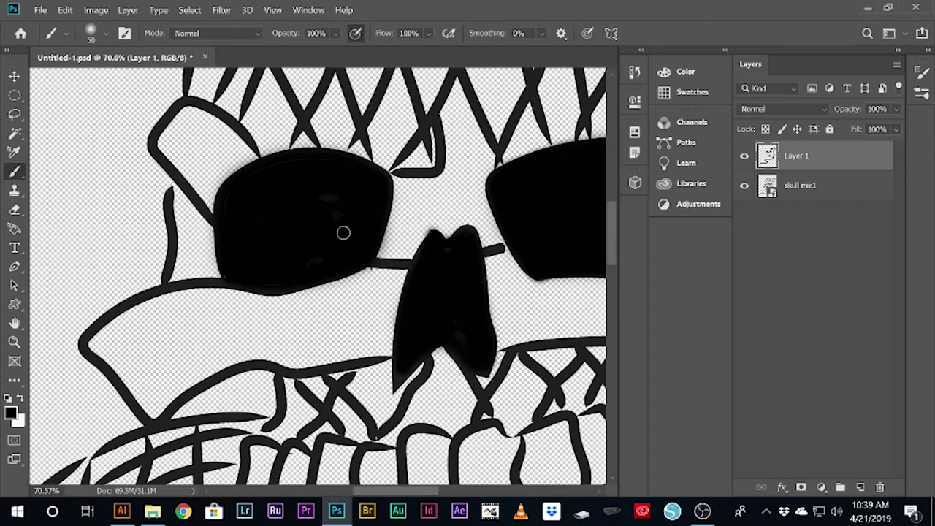
# - Move the skull mic1 layer above Layer 1 in the Layers panel
pyautogui.scroll(-4, 365, 263)
pyautogui.scroll(-1, 372, 264)
pyautogui.moveTo(799, 186); pyautogui.dragTo(811, 151)
pyautogui.click(14, 209)
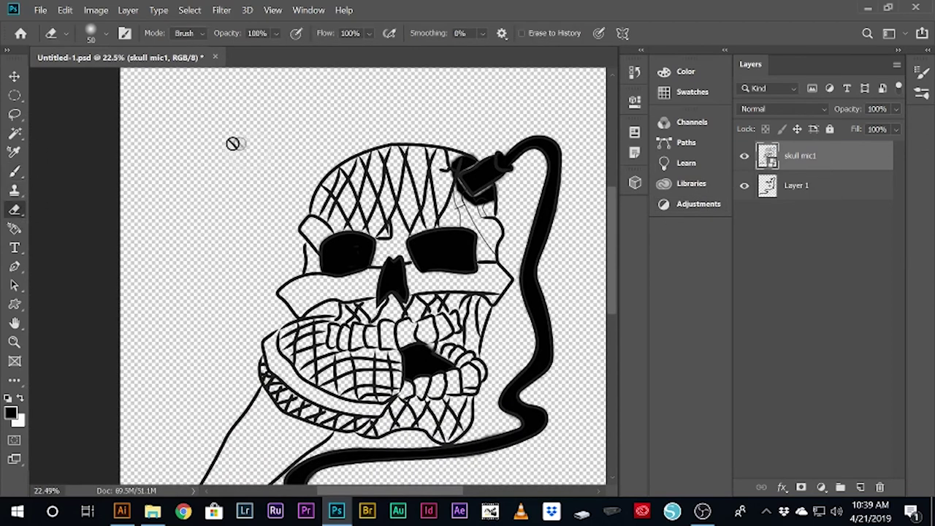
# - Make Layer 1 active and erase the grey soft edge beside the cord
pyautogui.click(851, 191)
pyautogui.scroll(3, 495, 168)
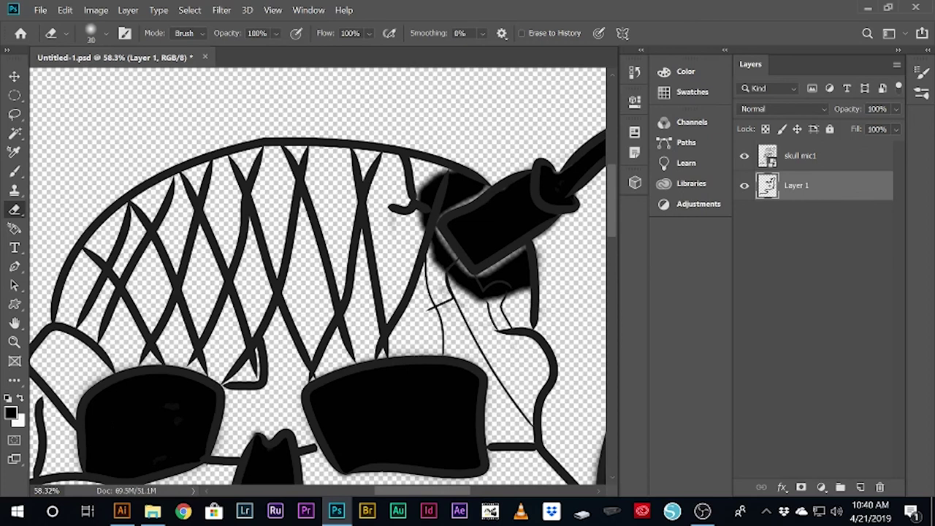
pyautogui.scroll(-3, 546, 293)
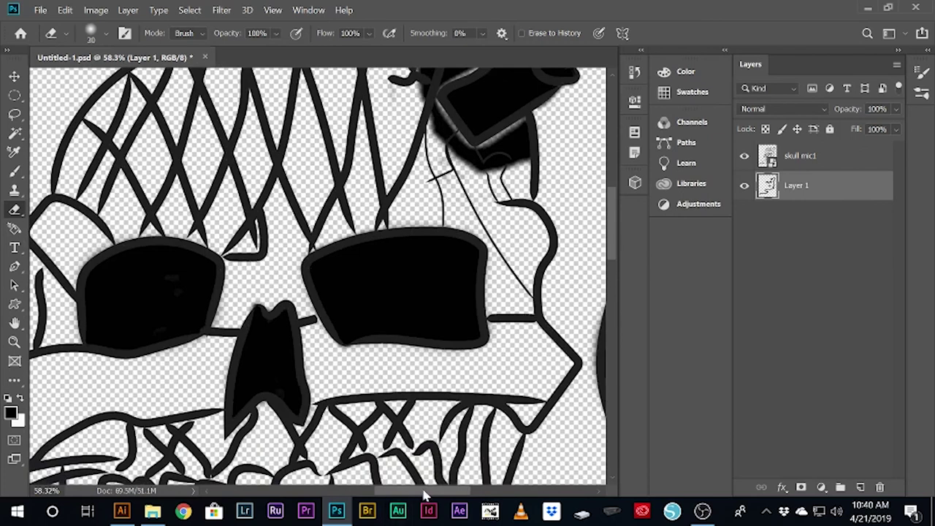
pyautogui.hscroll(3, 489, 231)
pyautogui.moveTo(463, 346); pyautogui.dragTo(480, 319)
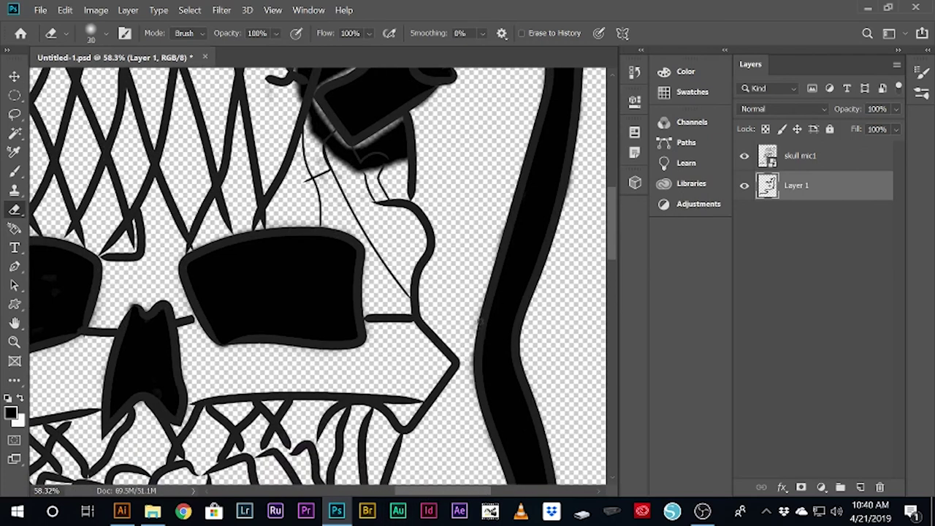
pyautogui.moveTo(471, 399); pyautogui.dragTo(473, 219)
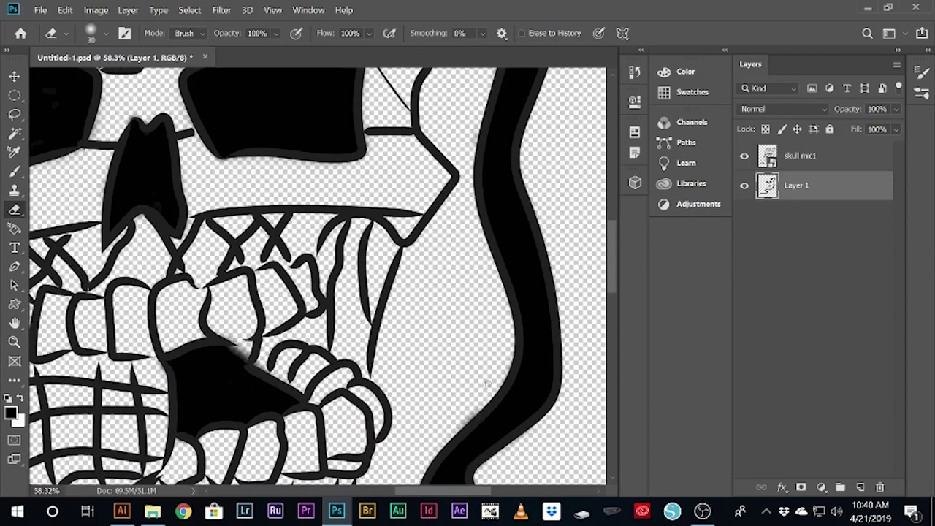
# - Erase the grey haze under the cord along the teeth and jaw
pyautogui.scroll(-3, 475, 410)
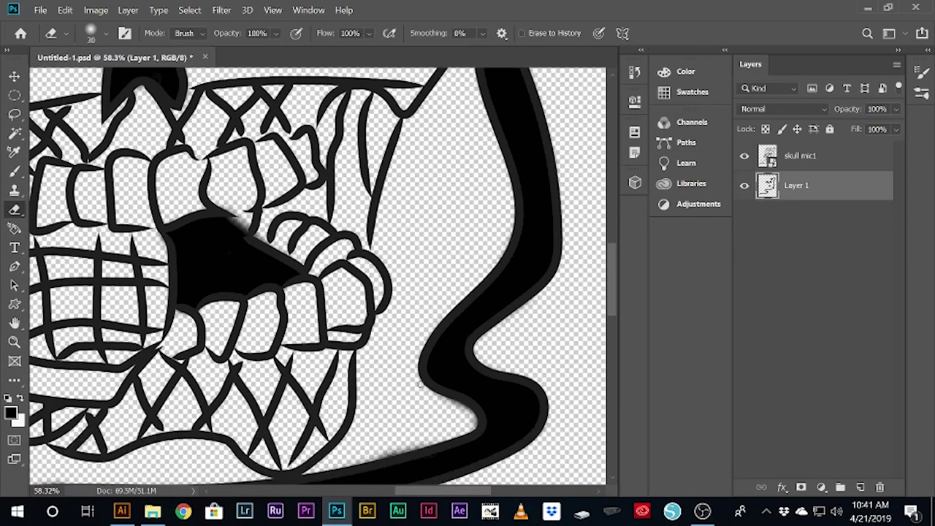
pyautogui.moveTo(471, 428); pyautogui.dragTo(343, 464)
pyautogui.scroll(-3, 218, 286)
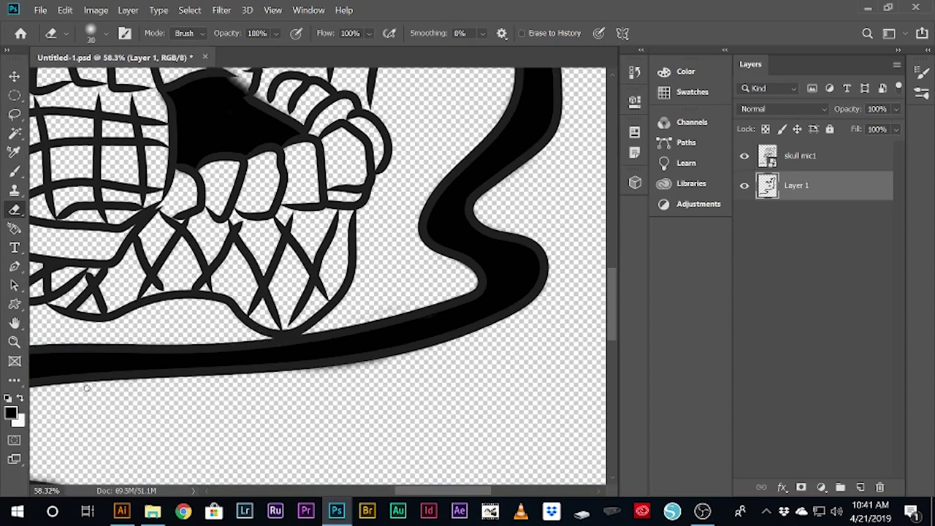
pyautogui.moveTo(423, 348); pyautogui.dragTo(289, 371)
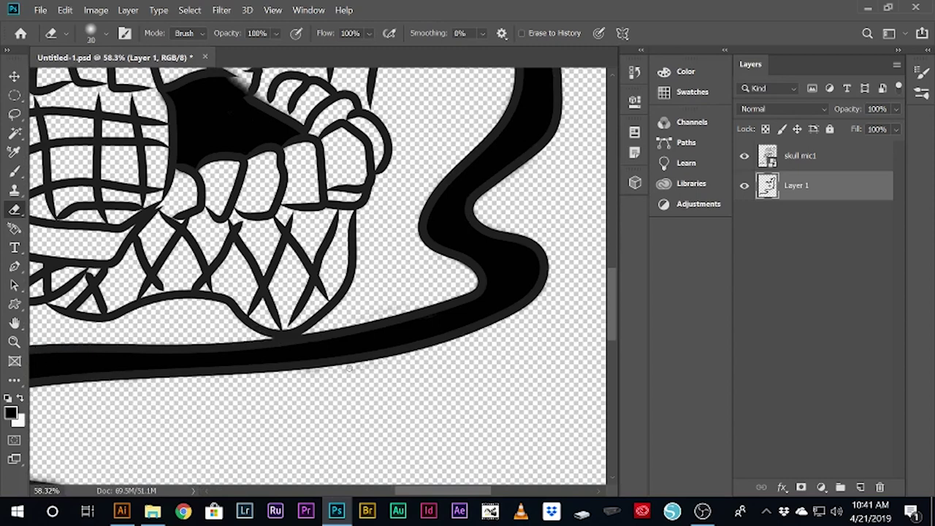
pyautogui.scroll(5, 480, 210)
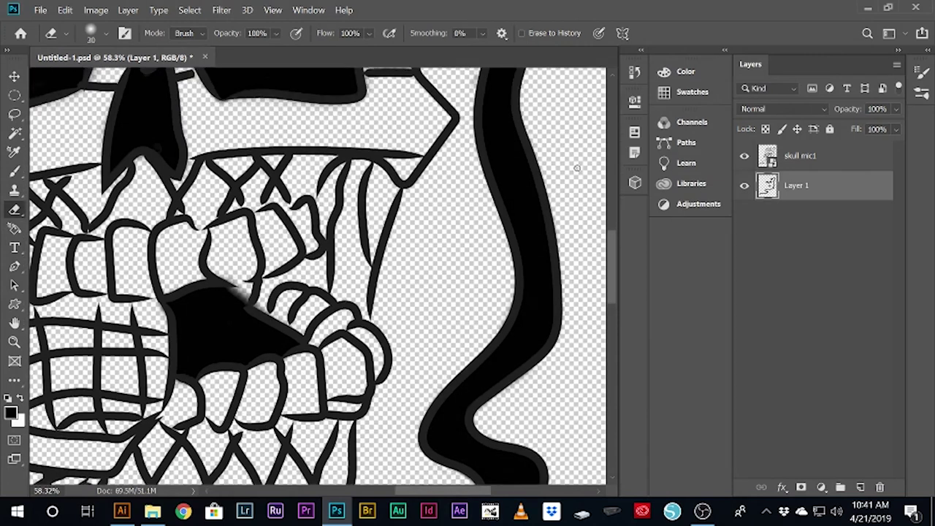
pyautogui.scroll(5, 577, 167)
pyautogui.scroll(5, 502, 136)
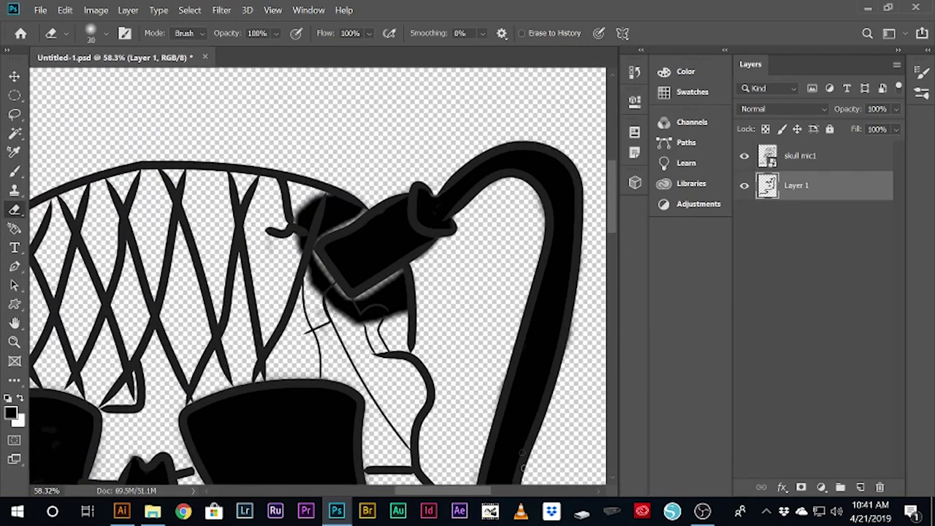
pyautogui.hscroll(-3, 521, 453)
pyautogui.scroll(-2, 340, 303)
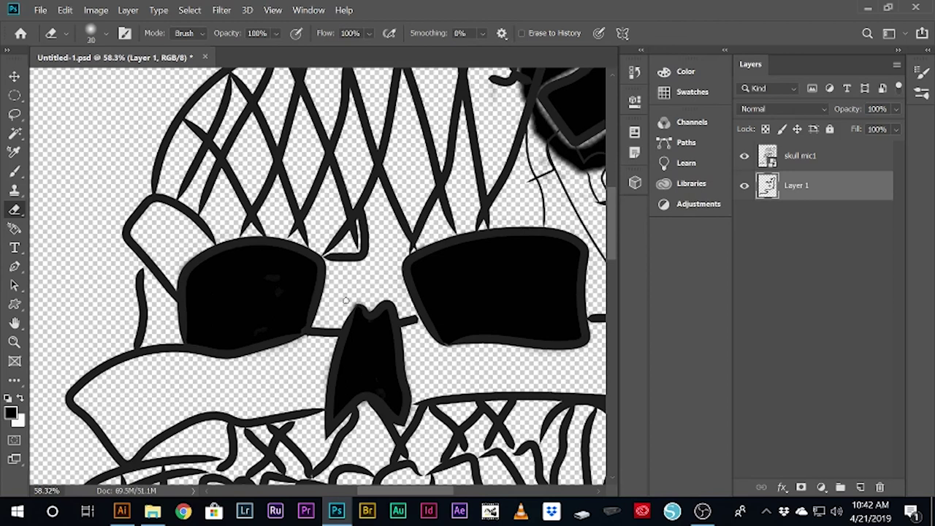
# - Try erasing the nose's dark tip, then undo it to keep the nose intact
pyautogui.scroll(-2, 358, 313)
pyautogui.scroll(4, 365, 306)
pyautogui.moveTo(347, 249); pyautogui.dragTo(351, 235)
pyautogui.hotkey('ctrl', 'z')
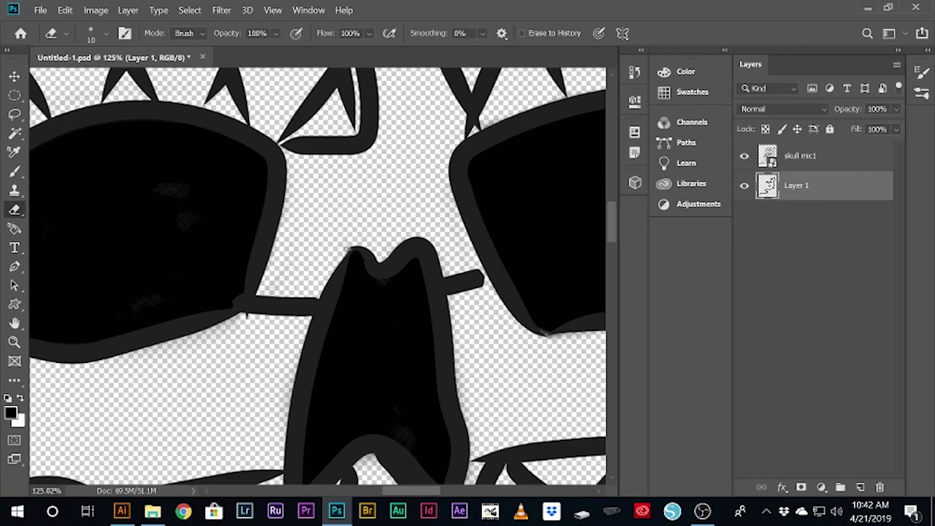
# - Clean the soft grey edges around the black mouth shape's top, bottom and wedge
pyautogui.scroll(-3, 351, 252)
pyautogui.scroll(-2, 497, 260)
pyautogui.scroll(-2, 541, 387)
pyautogui.scroll(-3, 541, 409)
pyautogui.scroll(2, 511, 424)
pyautogui.scroll(2, 511, 424)
pyautogui.scroll(2, 474, 438)
pyautogui.moveTo(442, 186); pyautogui.dragTo(526, 248)
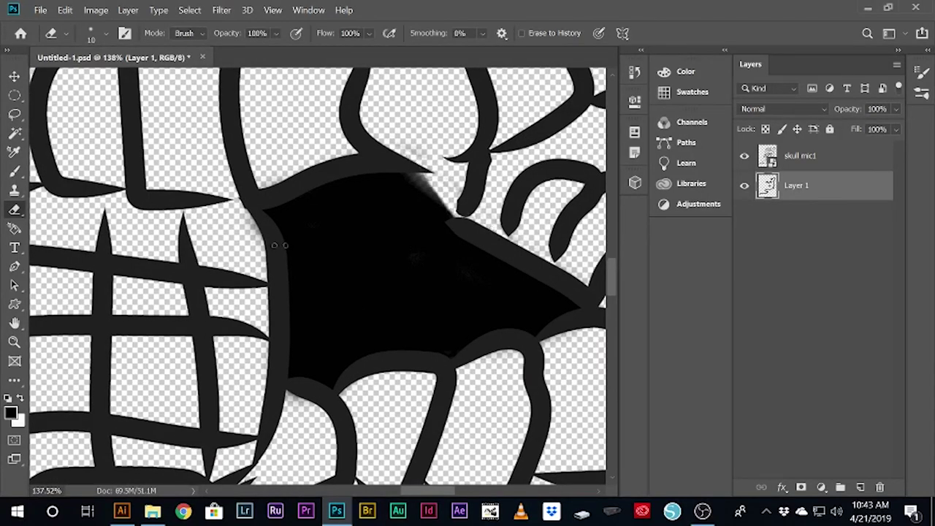
pyautogui.moveTo(595, 338); pyautogui.dragTo(369, 383)
pyautogui.moveTo(275, 249); pyautogui.dragTo(271, 193)
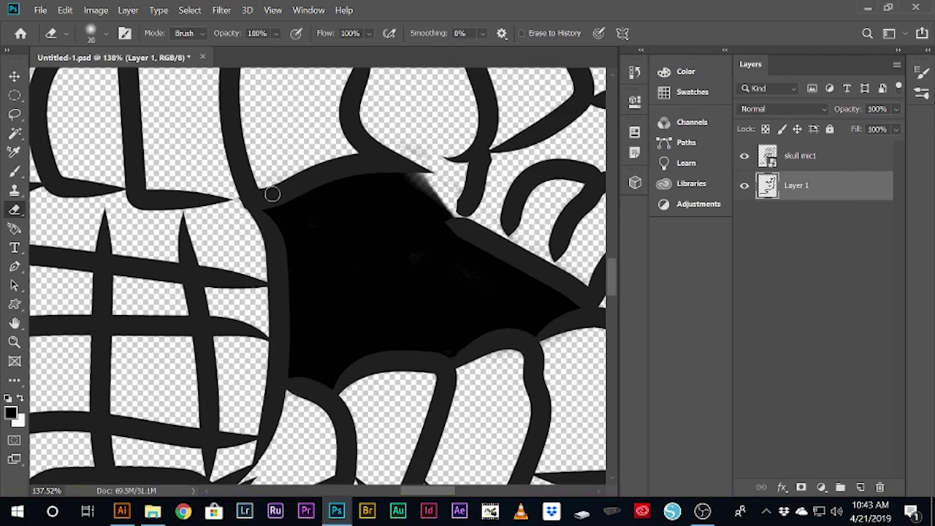
pyautogui.moveTo(407, 160); pyautogui.dragTo(445, 192)
# - Erase grey haze along the cord's top edge and inner curve below the jaw
pyautogui.scroll(-5, 528, 250)
pyautogui.scroll(-2, 439, 328)
pyautogui.scroll(-2, 396, 436)
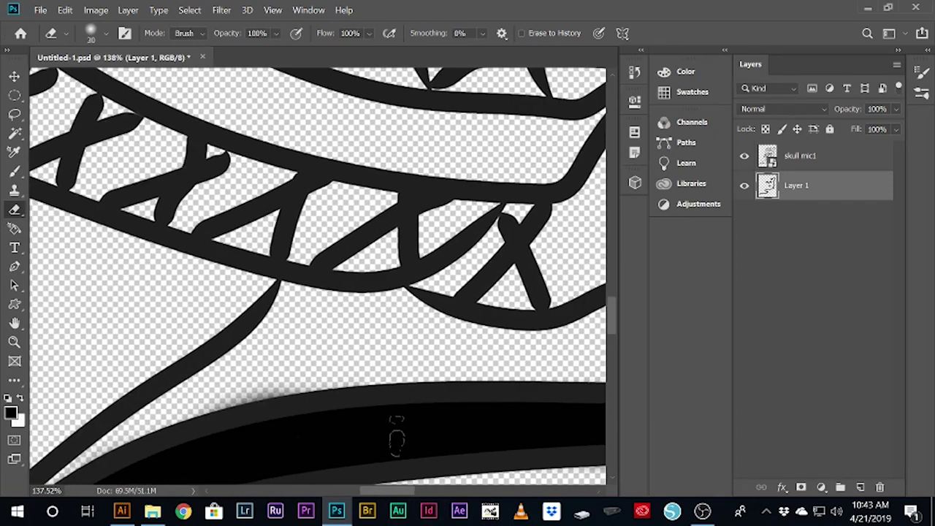
pyautogui.moveTo(355, 377); pyautogui.dragTo(153, 413)
pyautogui.scroll(-3, 385, 292)
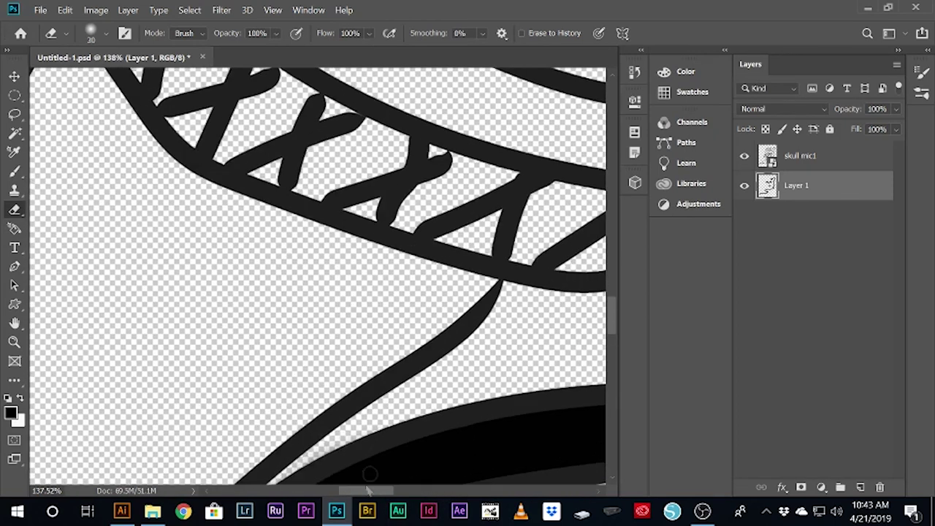
pyautogui.moveTo(404, 294)
pyautogui.mouseDown()
pyautogui.moveTo(369, 420)
pyautogui.moveTo(569, 468)
pyautogui.moveTo(358, 358)
pyautogui.moveTo(409, 427)
pyautogui.mouseUp()
pyautogui.moveTo(186, 336); pyautogui.dragTo(232, 447)
pyautogui.scroll(-3, 219, 409)
pyautogui.moveTo(208, 313)
pyautogui.mouseDown()
pyautogui.moveTo(292, 358)
pyautogui.moveTo(206, 175)
pyautogui.moveTo(337, 83)
pyautogui.mouseUp()
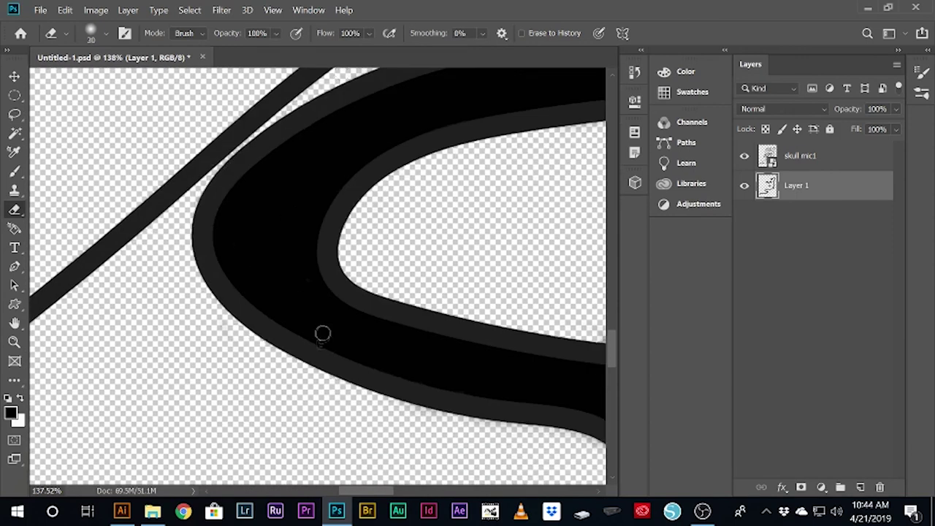
# - Erase grey haze along the cord's lower edge, briefly toggling Brush and back to Eraser
pyautogui.moveTo(323, 334); pyautogui.dragTo(445, 415)
pyautogui.scroll(-3, 445, 415)
pyautogui.hscroll(3, 452, 318)
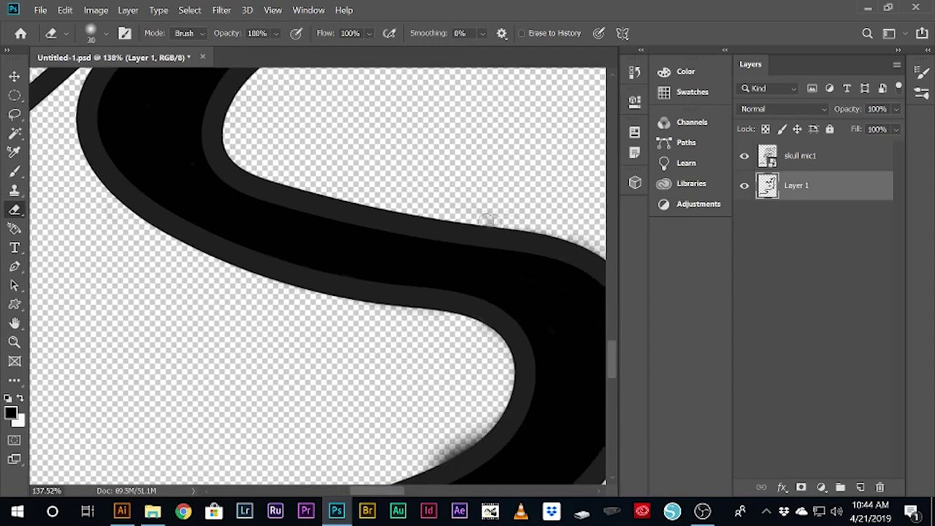
pyautogui.scroll(-3, 365, 403)
pyautogui.moveTo(502, 308); pyautogui.dragTo(425, 385)
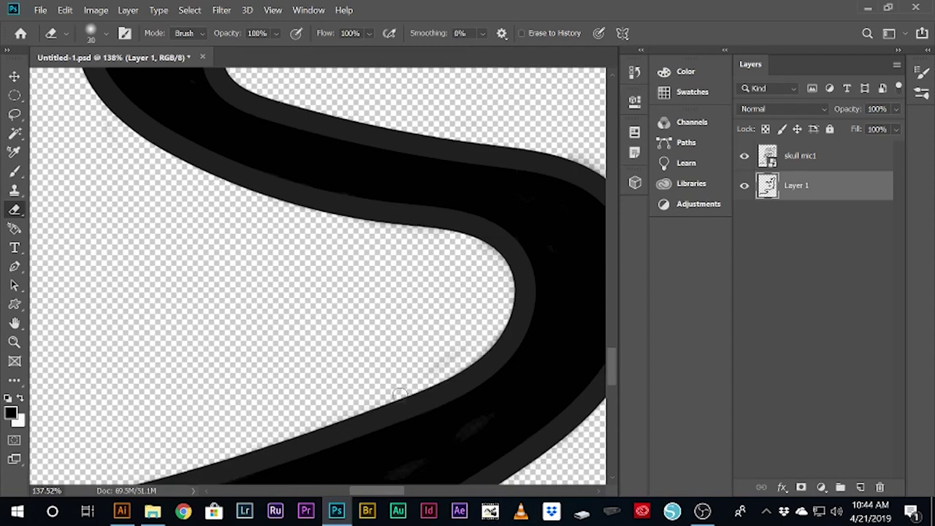
pyautogui.scroll(-1, 431, 365)
pyautogui.scroll(-2, 436, 276)
pyautogui.press('b')
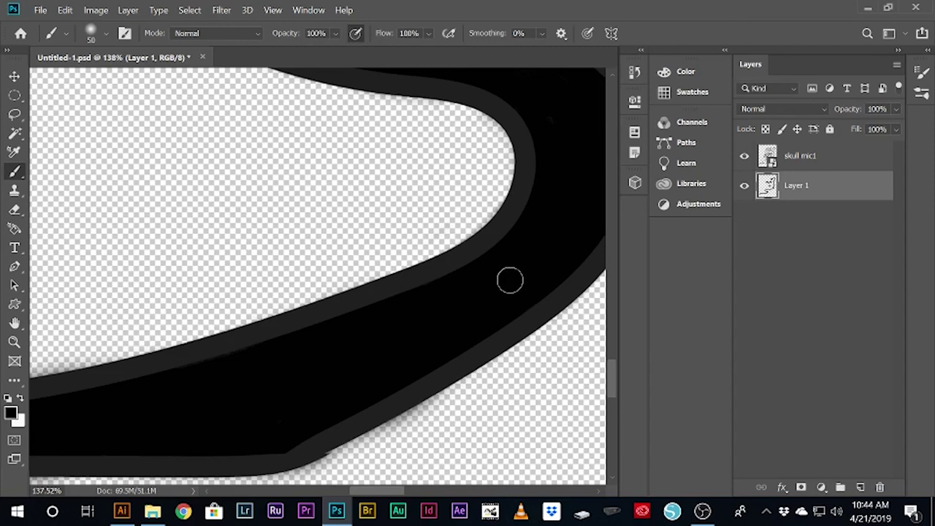
pyautogui.press('e')
pyautogui.hscroll(-3, 163, 219)
pyautogui.hscroll(-3, 524, 279)
pyautogui.moveTo(194, 363); pyautogui.dragTo(310, 354)
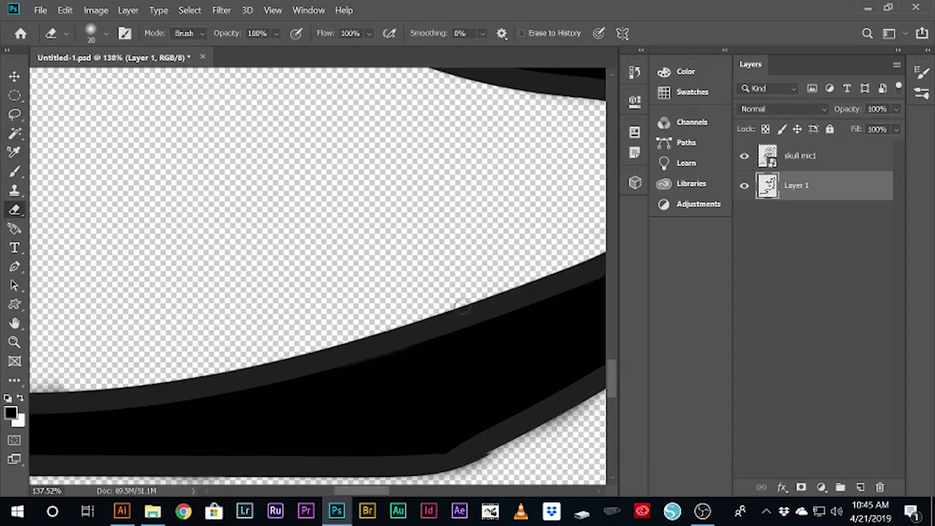
# - Clean grey haze from the cord's upper and upper-left edges and its left bend
pyautogui.hscroll(-3, 381, 390)
pyautogui.moveTo(382, 389); pyautogui.dragTo(62, 357)
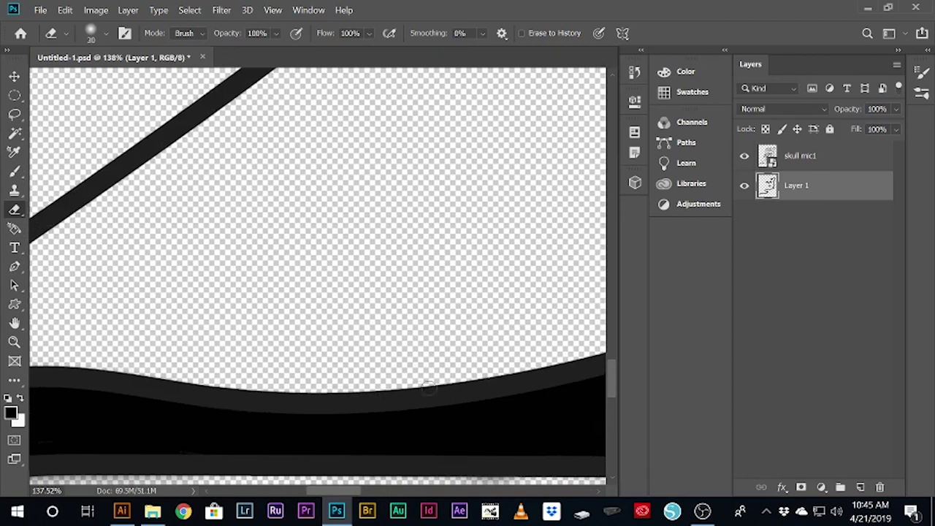
pyautogui.hscroll(-3, 241, 374)
pyautogui.moveTo(241, 374); pyautogui.dragTo(64, 433)
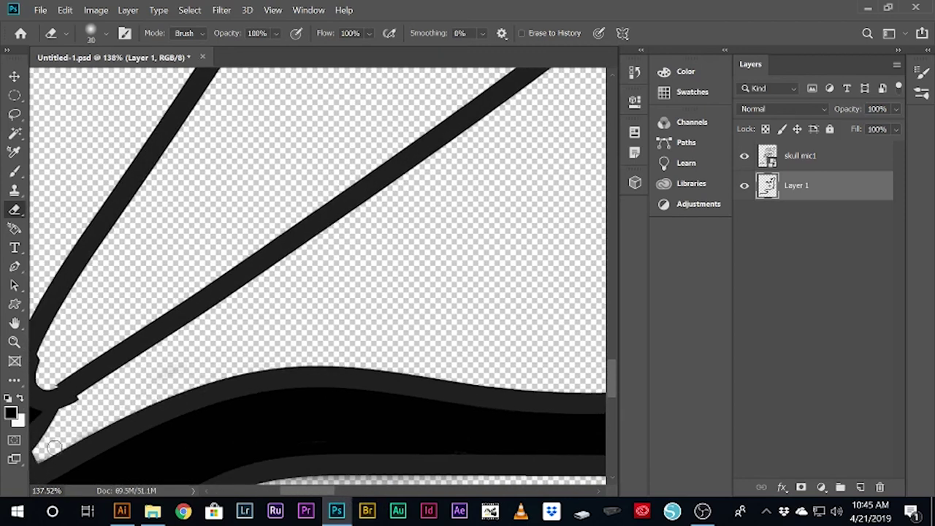
pyautogui.scroll(-3, 317, 278)
pyautogui.hscroll(-2, 213, 309)
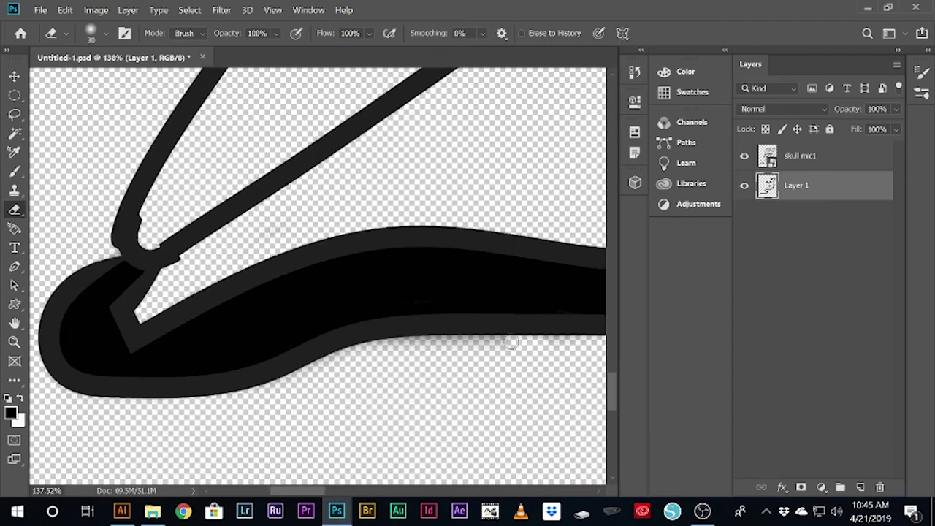
pyautogui.moveTo(518, 353); pyautogui.dragTo(279, 378)
# - Erase the remaining haze along the cord's lower-right edge and lower stretch toward the cone tip
pyautogui.moveTo(520, 344); pyautogui.dragTo(603, 343)
pyautogui.moveTo(321, 491); pyautogui.dragTo(365, 491)
pyautogui.moveTo(207, 340); pyautogui.dragTo(603, 342)
pyautogui.moveTo(354, 491); pyautogui.dragTo(381, 490)
pyautogui.moveTo(439, 295); pyautogui.dragTo(217, 328)
pyautogui.moveTo(394, 313)
pyautogui.mouseDown()
pyautogui.moveTo(585, 206)
pyautogui.moveTo(394, 312)
pyautogui.mouseUp()
pyautogui.moveTo(458, 282)
pyautogui.mouseDown()
pyautogui.moveTo(469, 271)
pyautogui.moveTo(397, 314)
pyautogui.mouseUp()
pyautogui.moveTo(386, 490); pyautogui.dragTo(404, 491)
pyautogui.scroll(3, 538, 270)
pyautogui.scroll(2, 539, 263)
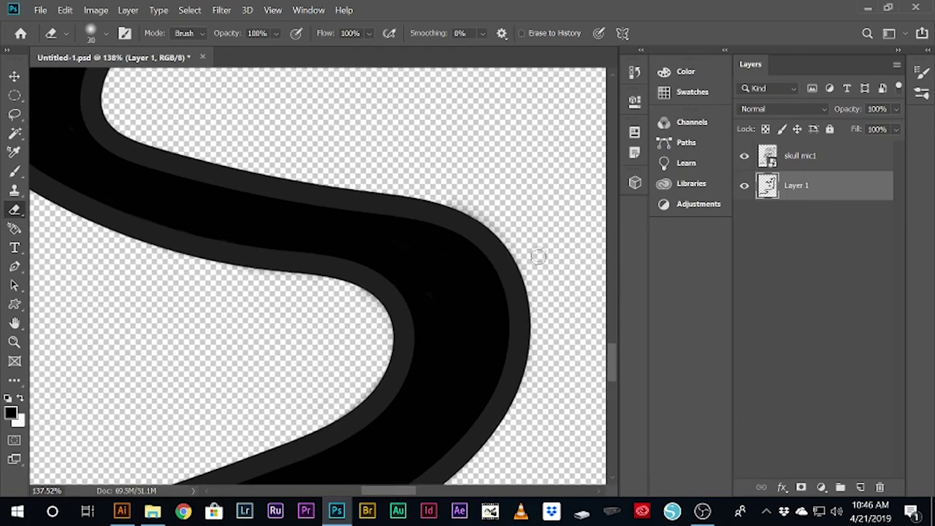
pyautogui.scroll(3, 541, 252)
pyautogui.scroll(2, 542, 244)
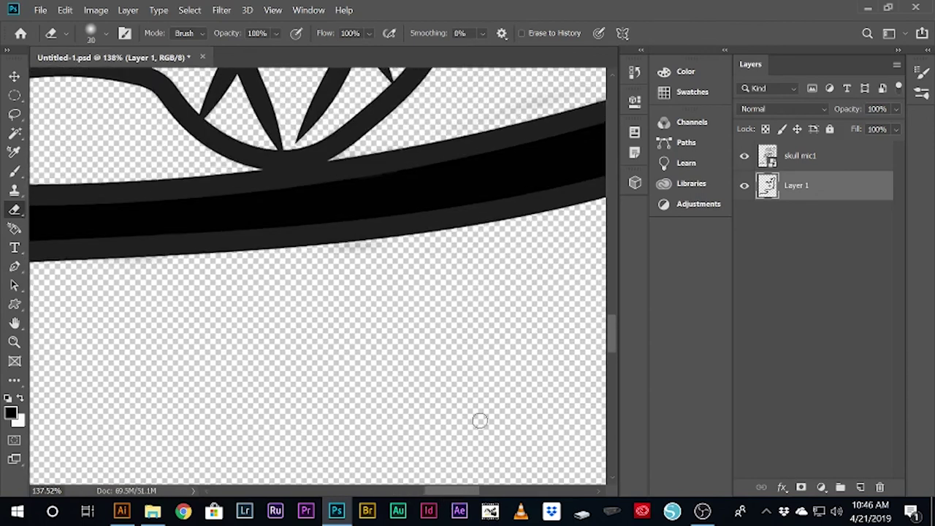
pyautogui.moveTo(401, 490); pyautogui.dragTo(490, 497)
# - Zoom out to review the cleaned cord's full S-shaped run
pyautogui.scroll(3, 570, 253)
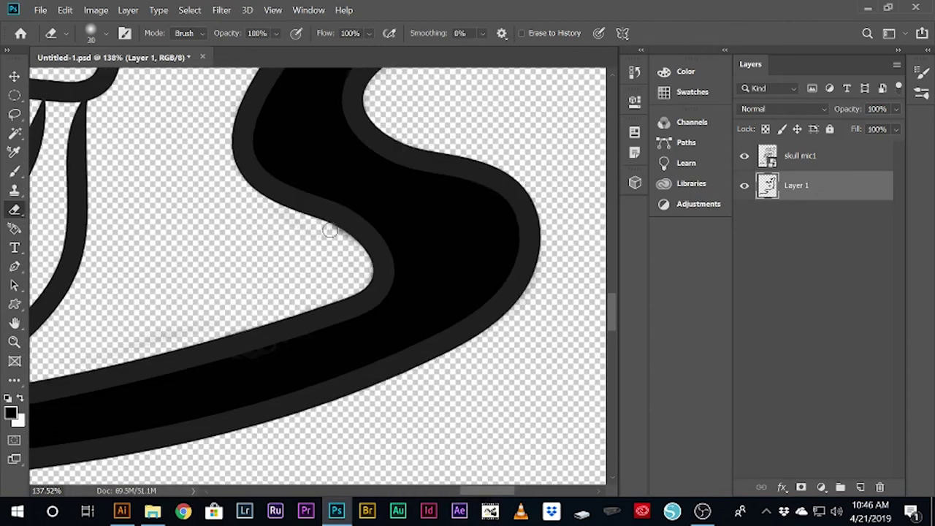
pyautogui.scroll(3, 560, 133)
pyautogui.scroll(3, 561, 133)
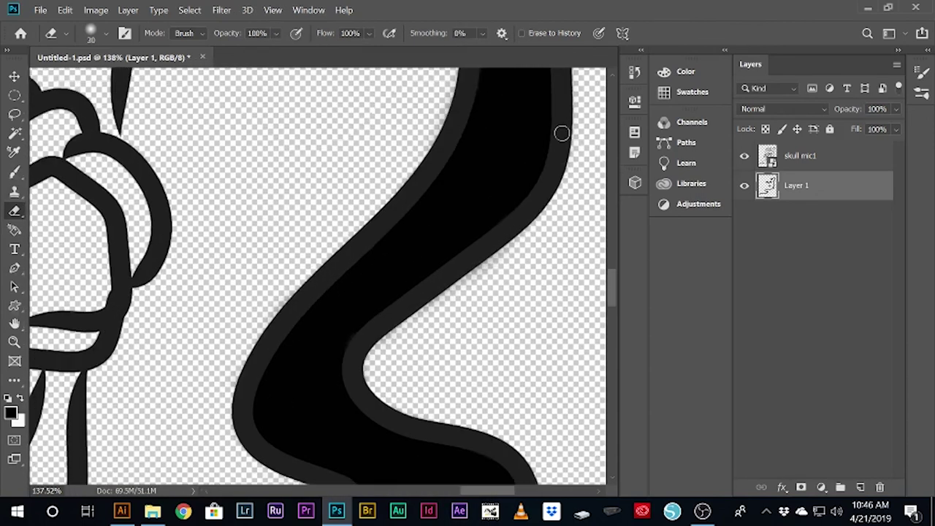
pyautogui.scroll(3, 561, 133)
pyautogui.scroll(3, 561, 133)
pyautogui.scroll(-2, 561, 133)
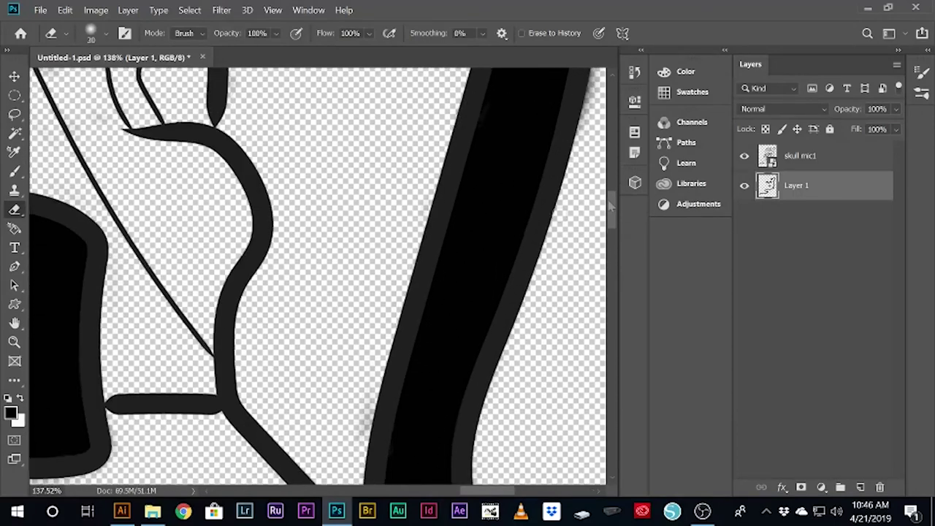
pyautogui.scroll(-2, 359, 162)
pyautogui.scroll(-2, 340, 122)
pyautogui.scroll(-2, 341, 121)
pyautogui.scroll(-2, 538, 229)
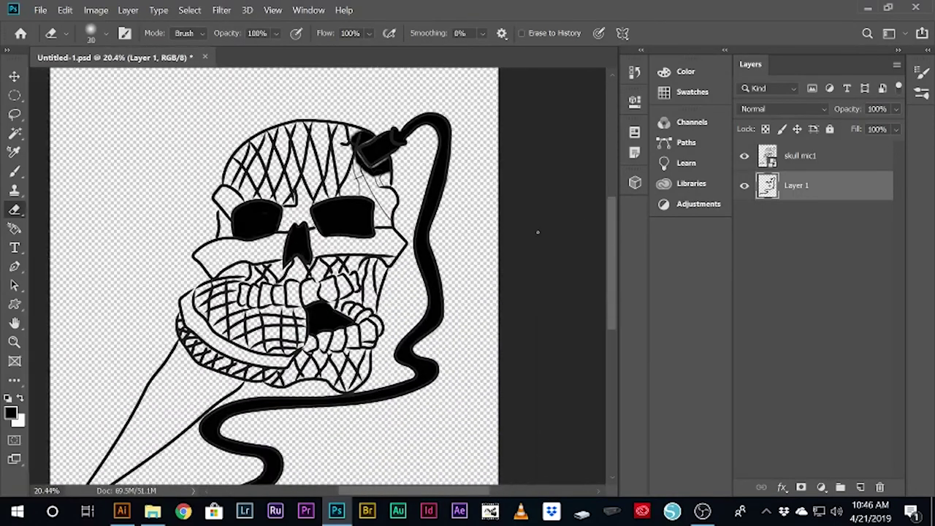
pyautogui.scroll(-2, 503, 286)
pyautogui.click(40, 11)
pyautogui.click(55, 151)
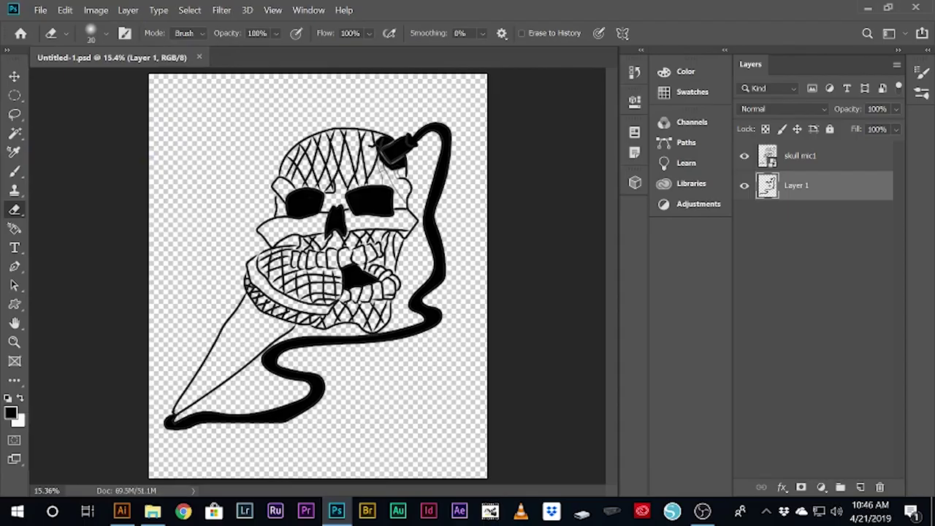